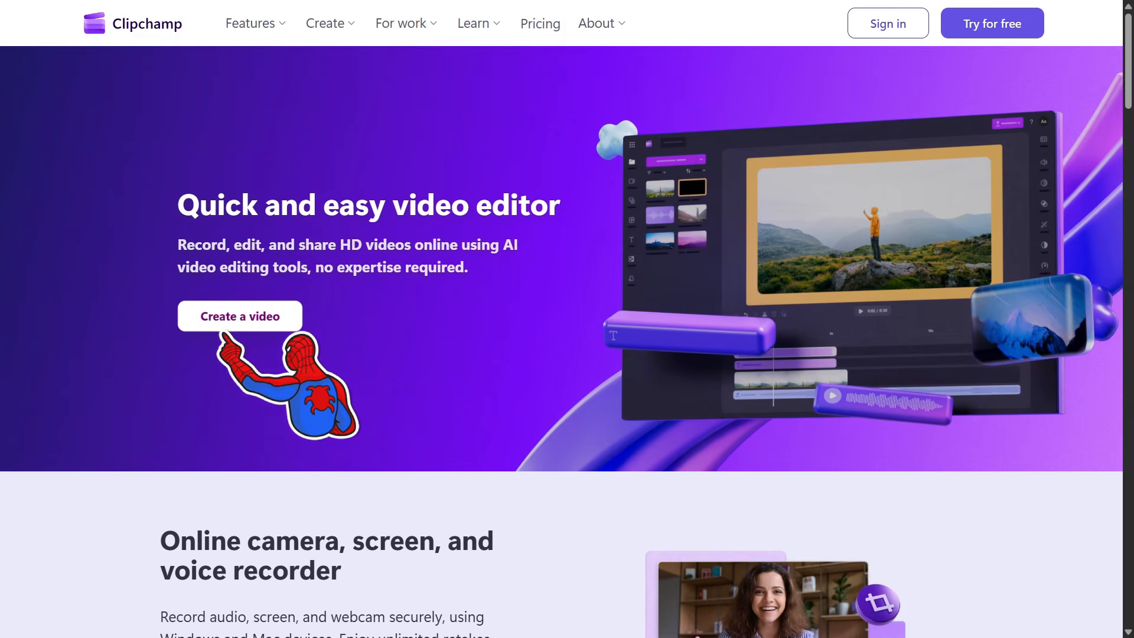
Sign in with a Microsoft account and create a new video project from scratch
left_click(240, 316)
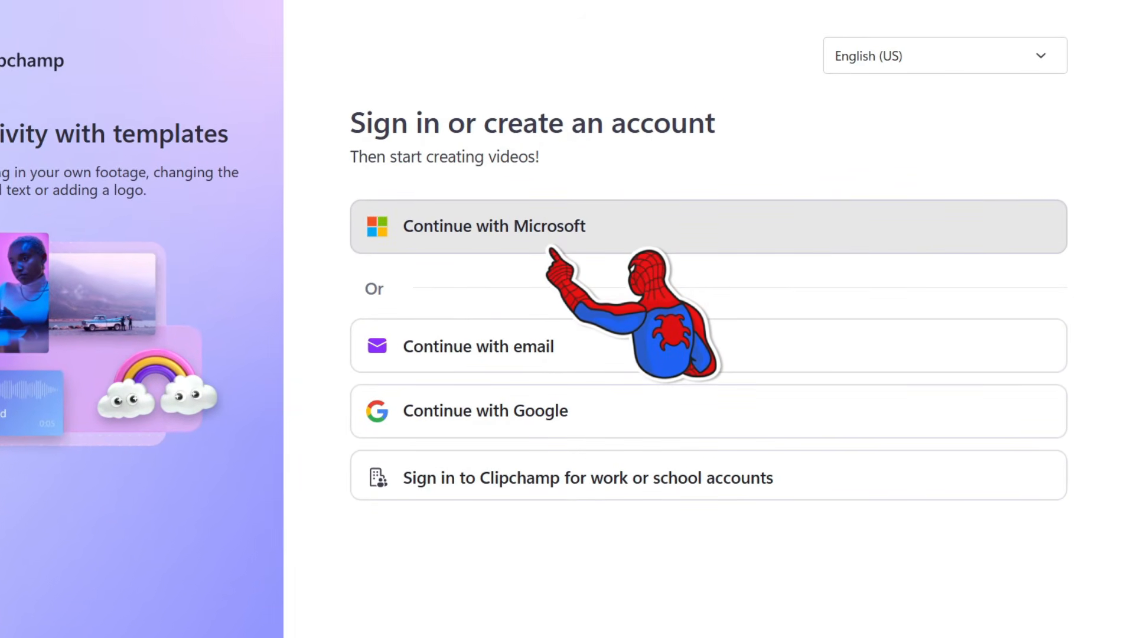
left_click(550, 248)
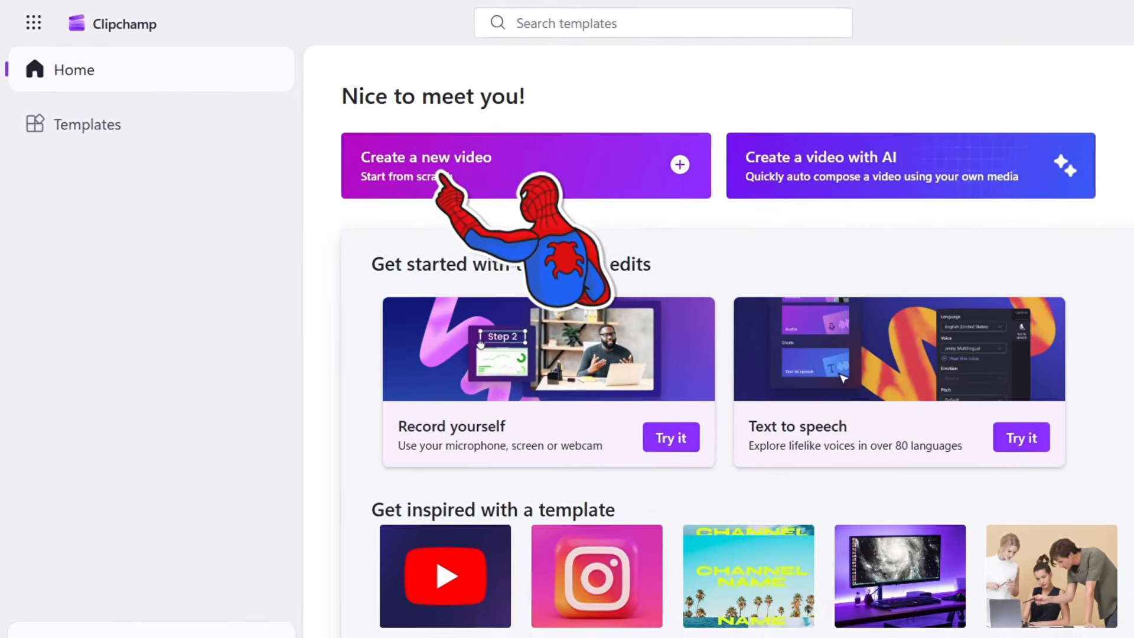
left_click(374, 135)
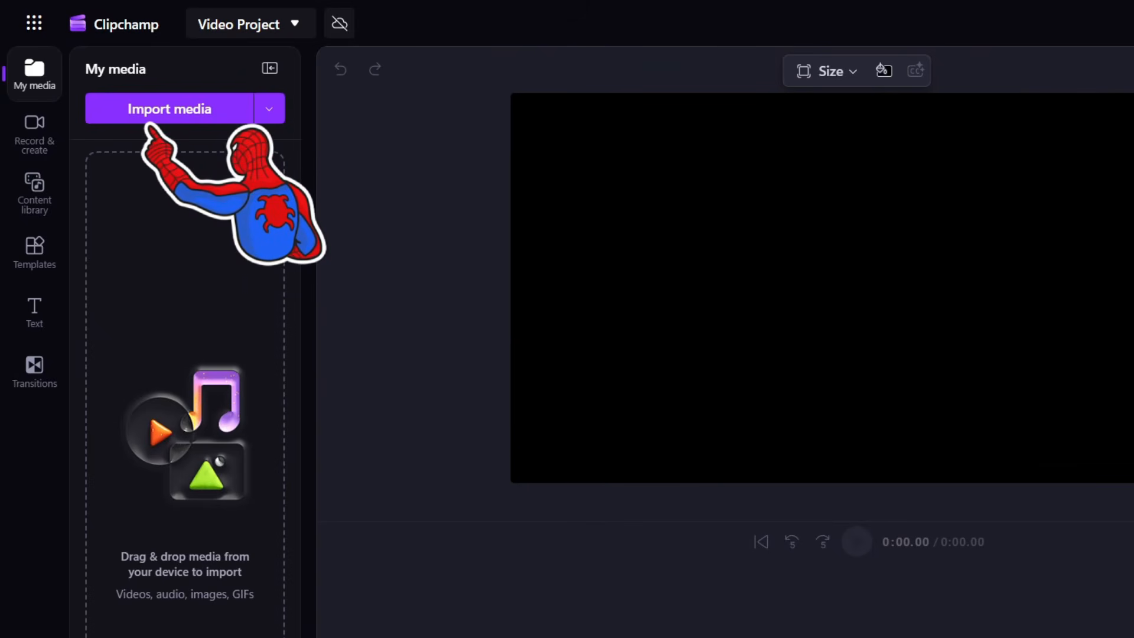
Import the single clip 1.mp4 from the "multiple videos" folder on the Desktop
left_click(170, 109)
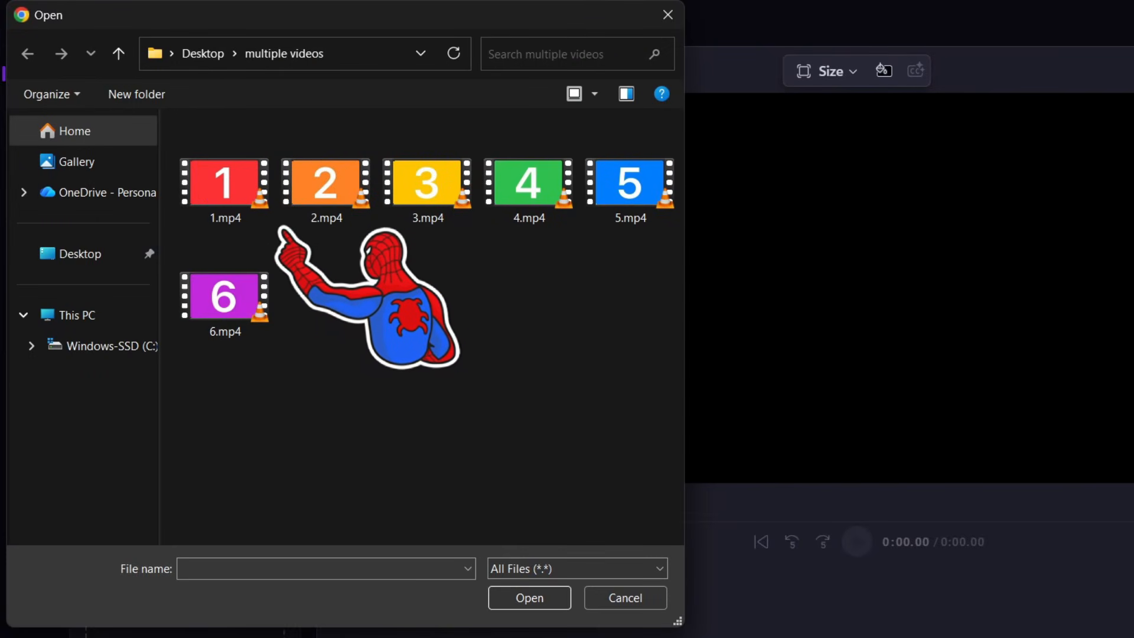
left_click(225, 183)
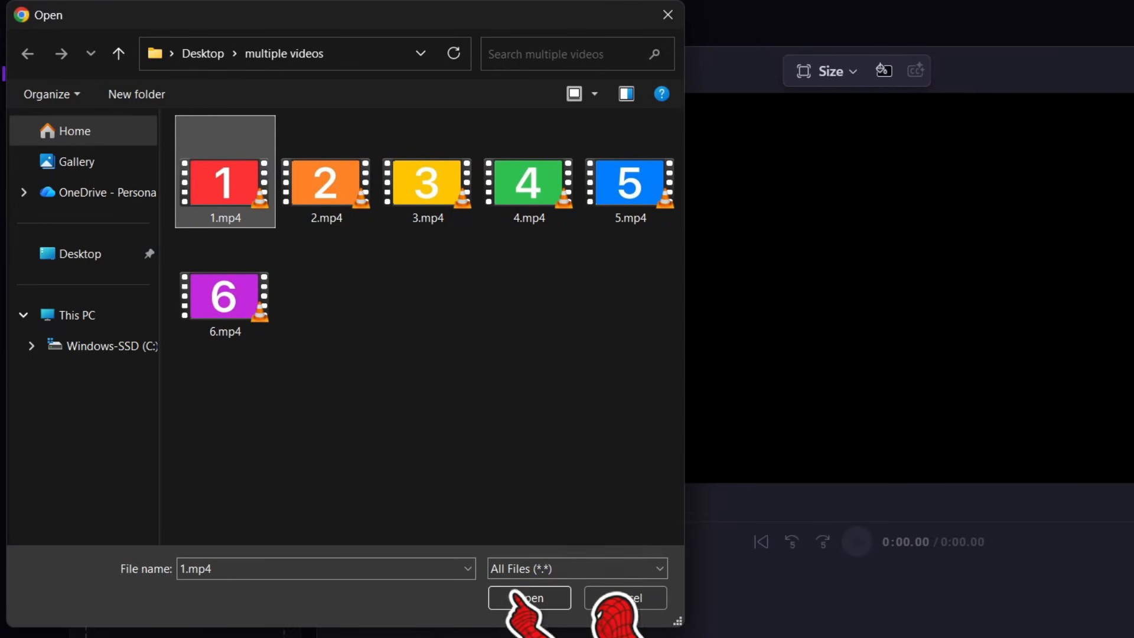
left_click(529, 598)
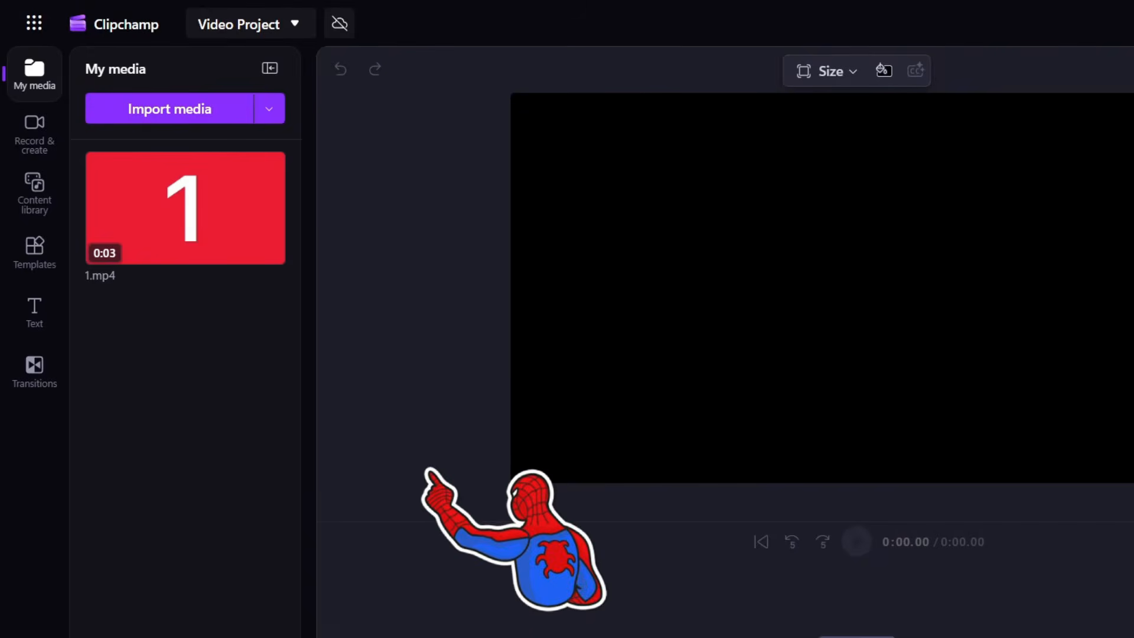
Import all six clips, 1.mp4 through 6.mp4, together from the "multiple videos" folder
left_click(192, 111)
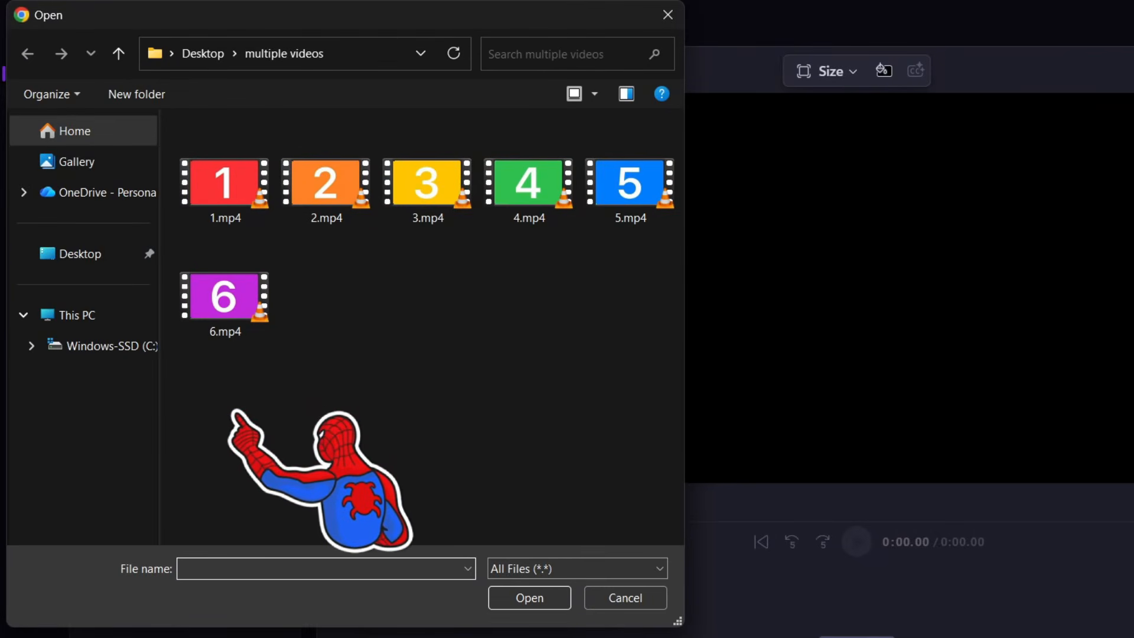
left_click_drag(198, 416, 660, 116)
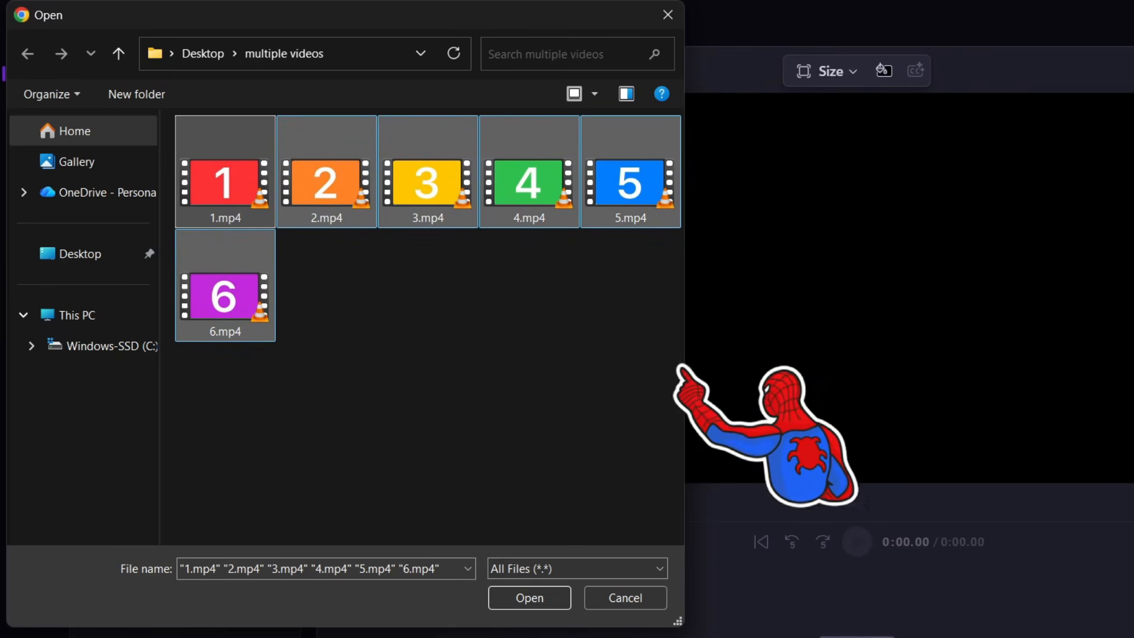
left_click(529, 597)
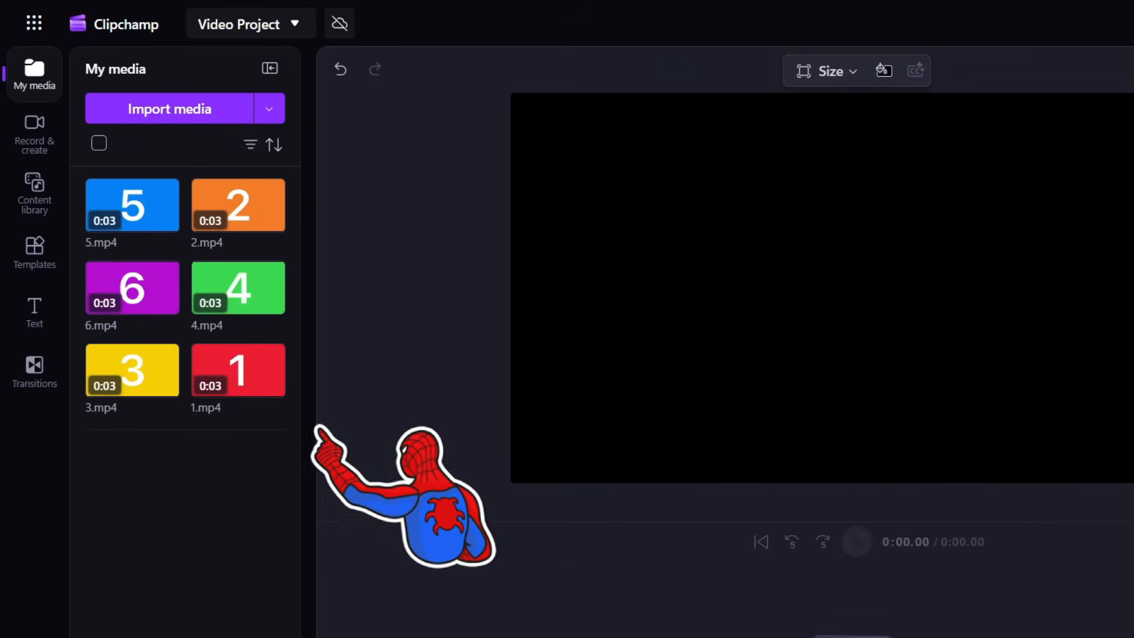
Place 1.mp4 at the start of the timeline and 2.mp4 directly after it
left_click_drag(238, 370, 418, 637)
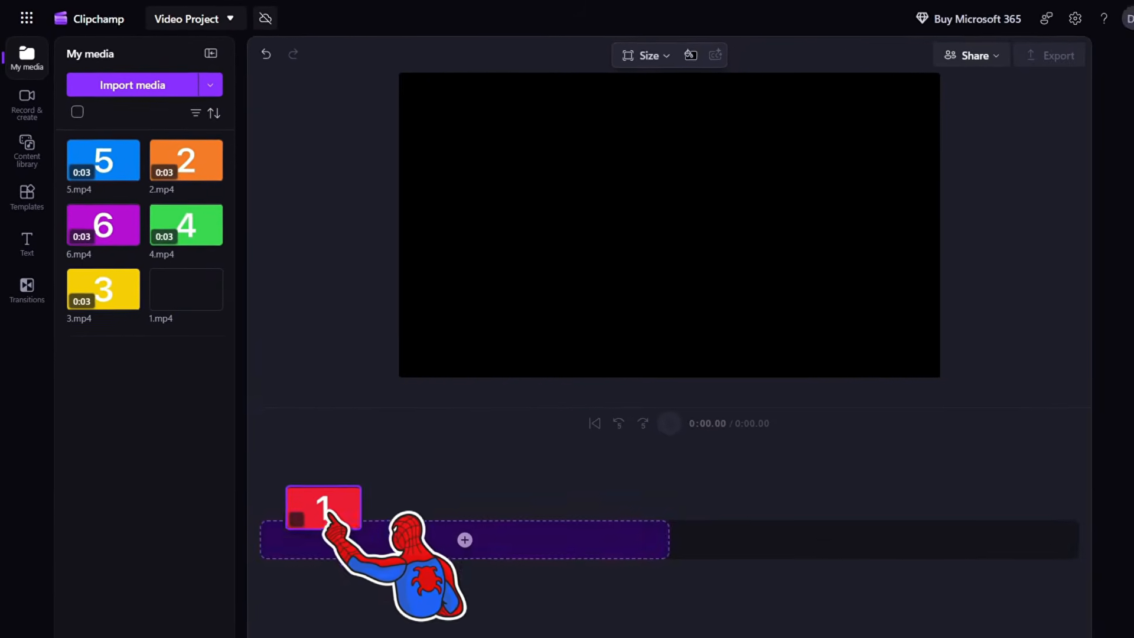
left_click_drag(324, 507, 322, 519)
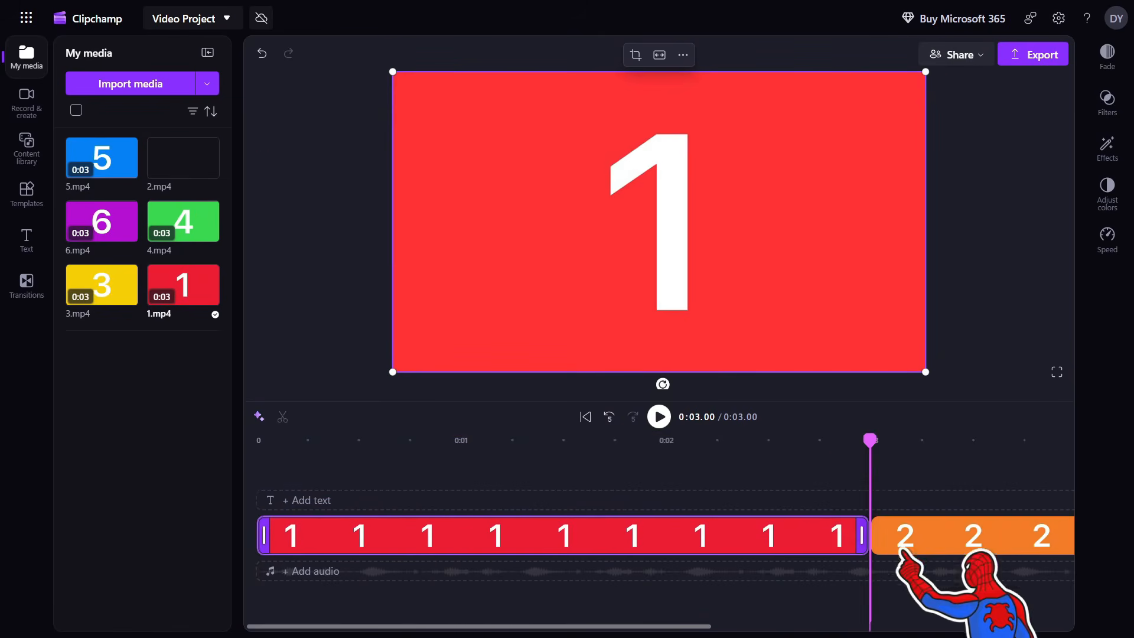
left_click_drag(904, 551, 906, 551)
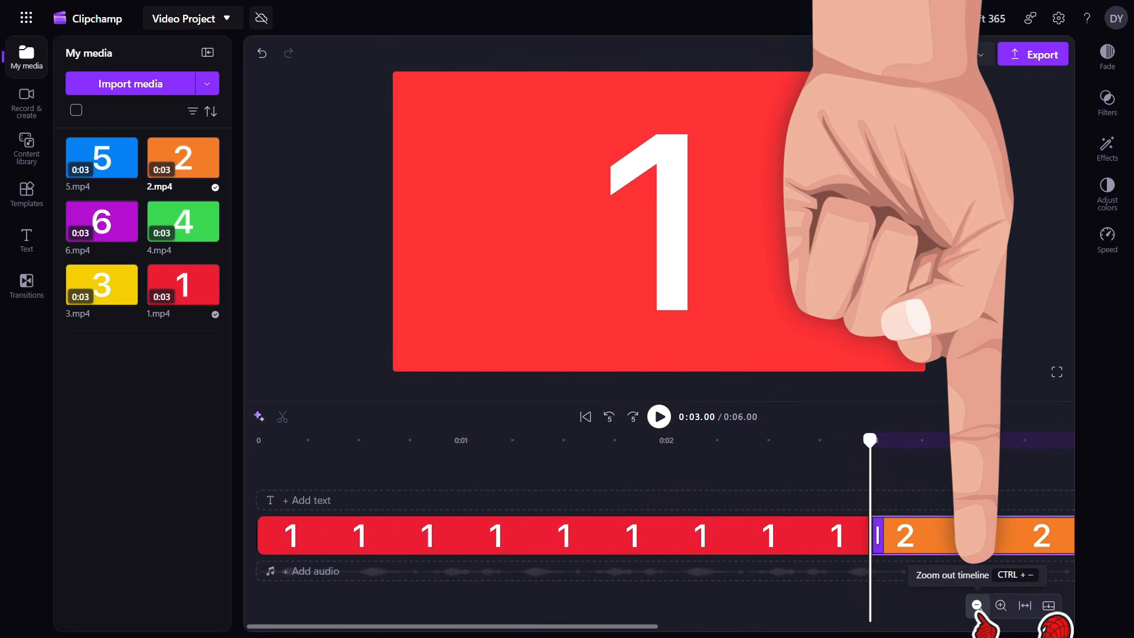
Append 3.mp4, 4.mp4, 5.mp4 and 6.mp4 in that order after clip 2 on the timeline
left_click(977, 606)
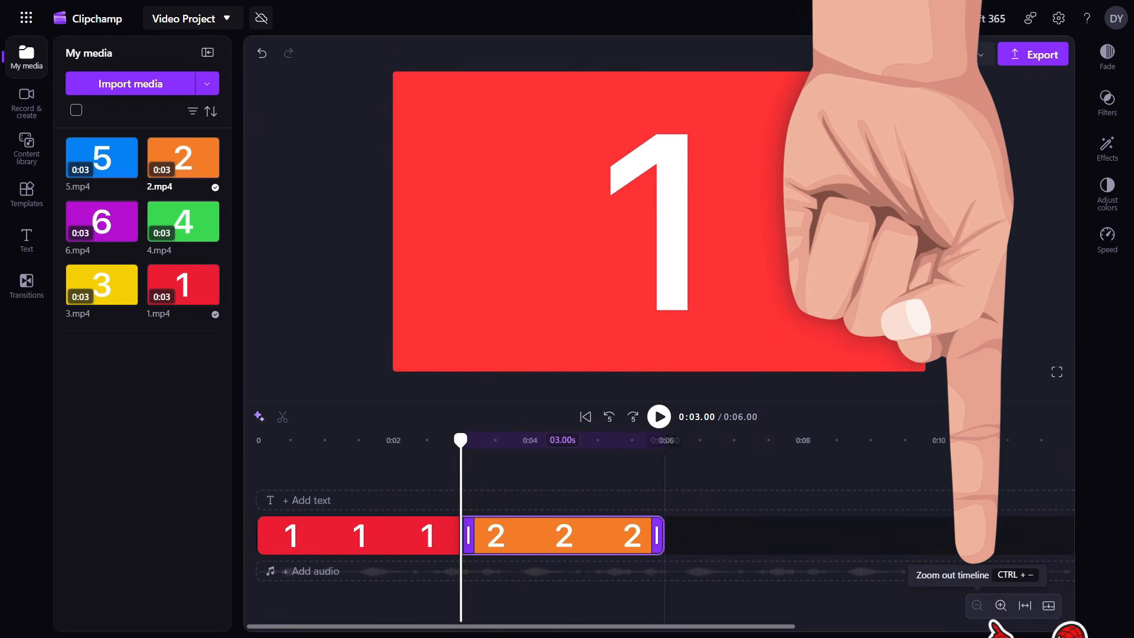
left_click_drag(91, 286, 711, 532)
left_click_drag(191, 228, 727, 534)
left_click_drag(102, 157, 734, 532)
left_click_drag(102, 221, 884, 524)
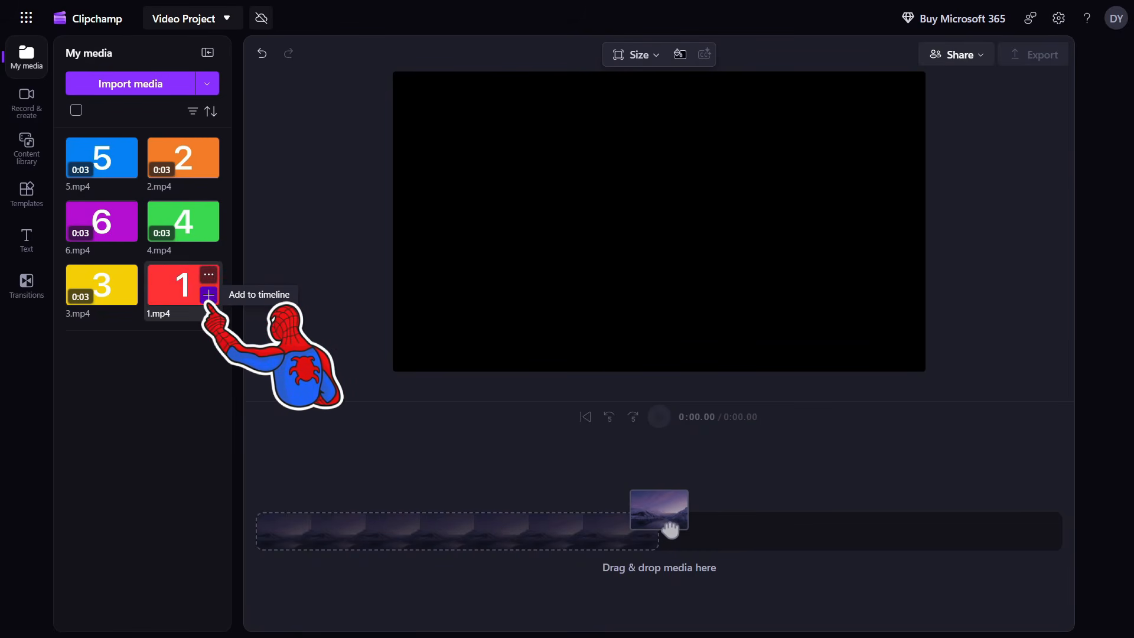
Add each media clip to the empty timeline individually, in numerical order from 1.mp4 to 6.mp4
left_click(208, 294)
left_click(208, 169)
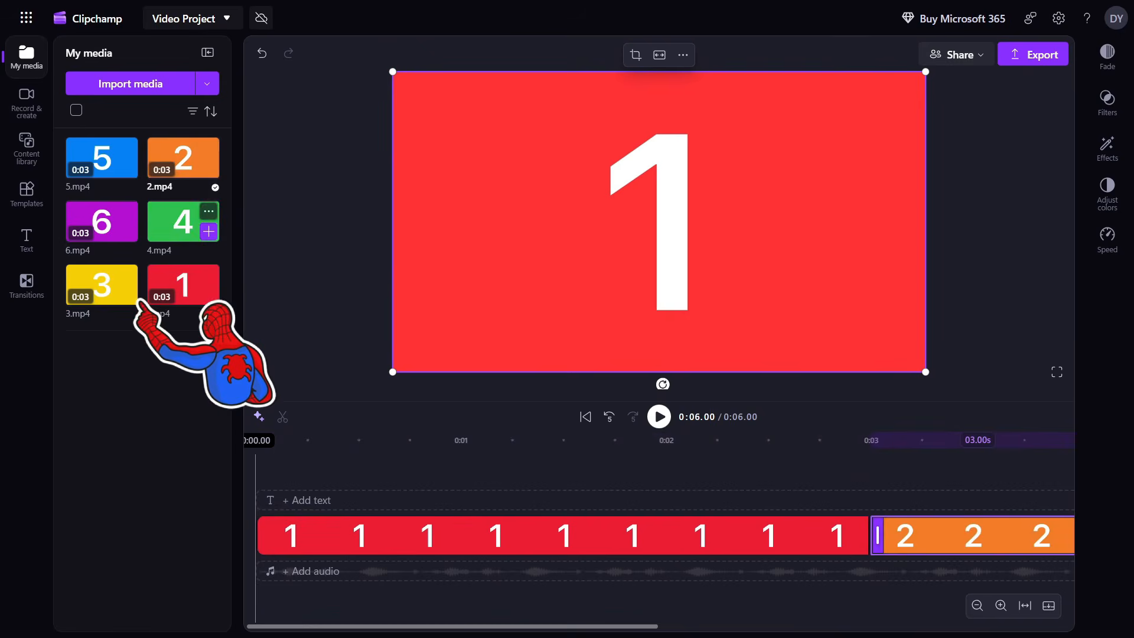
left_click(127, 294)
left_click(208, 232)
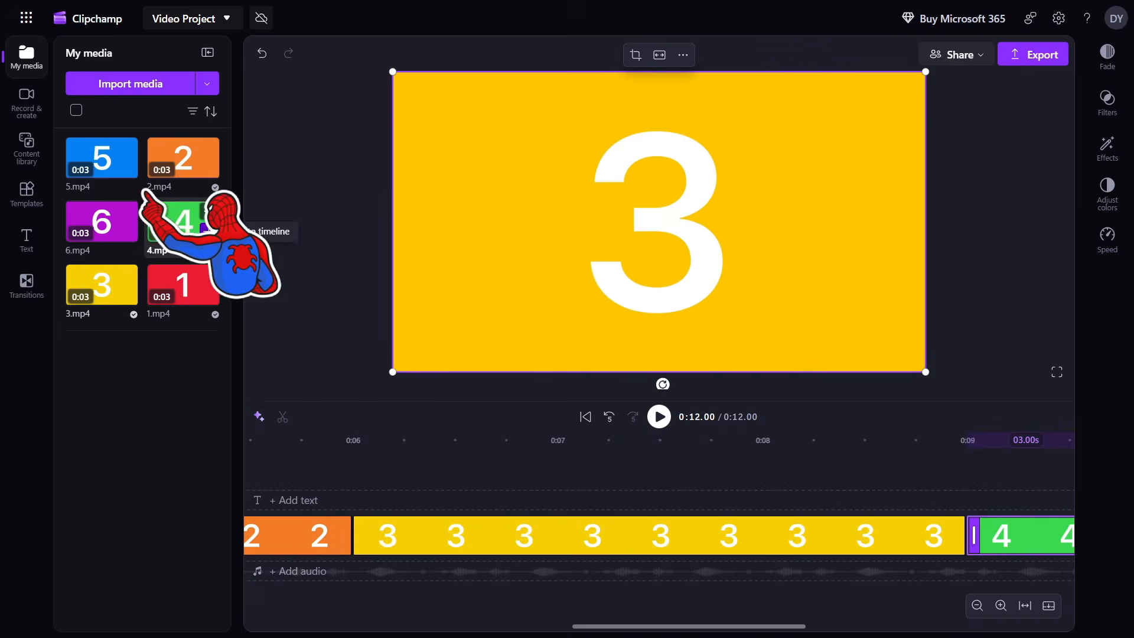
left_click(127, 169)
left_click(127, 230)
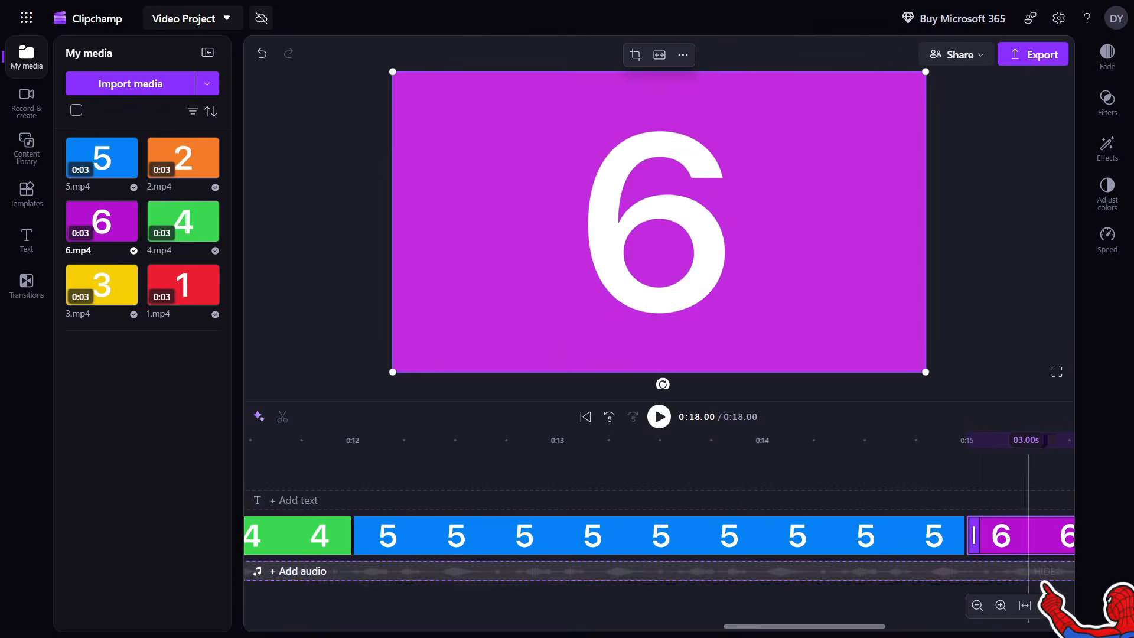
left_click(977, 605)
left_click(977, 605)
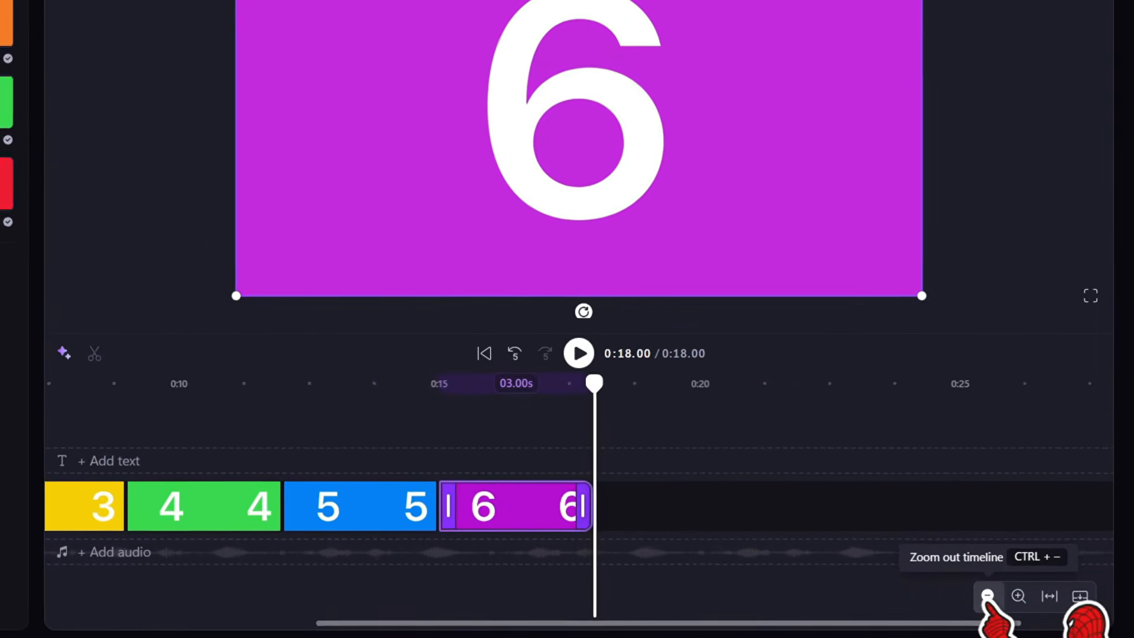
left_click(988, 596)
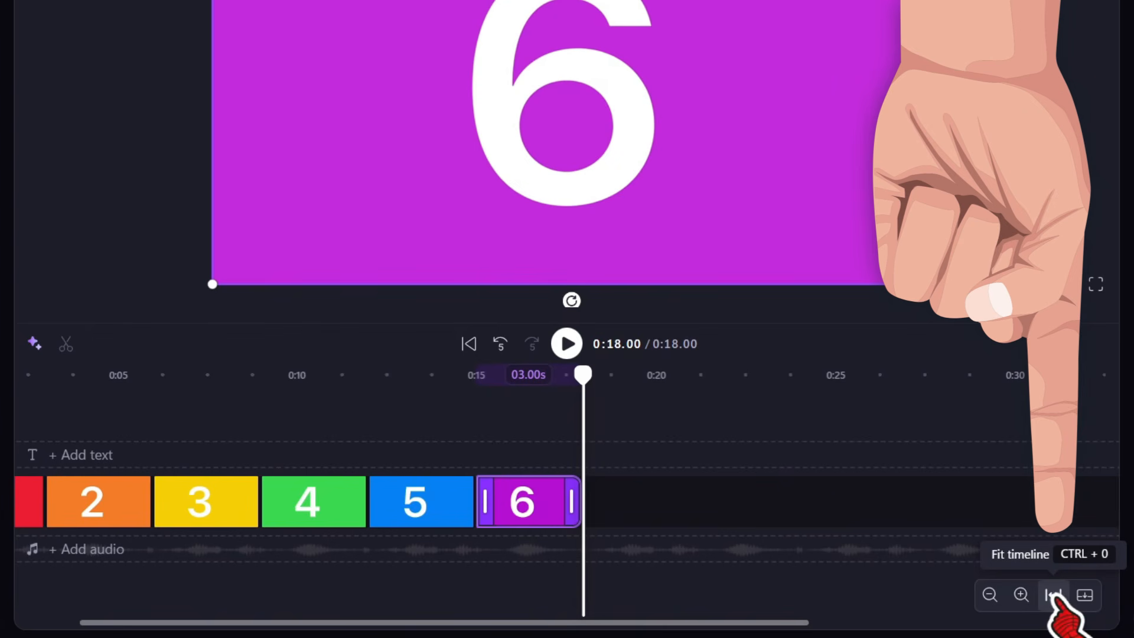
left_click(1054, 595)
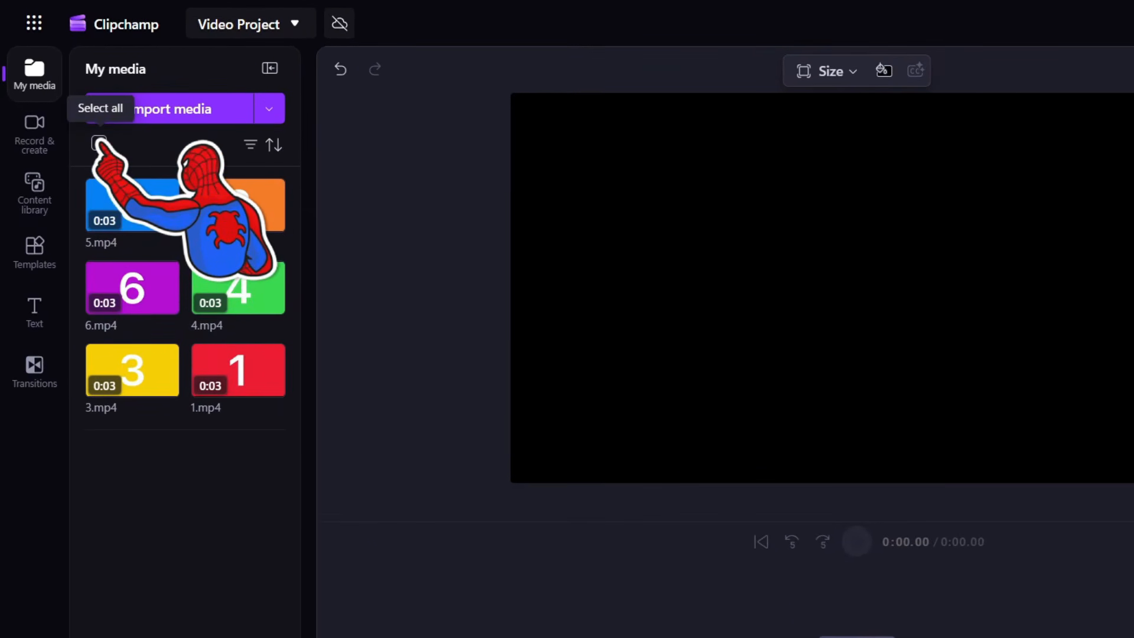
Select all six imported clips and add them to the timeline in one go
left_click(98, 144)
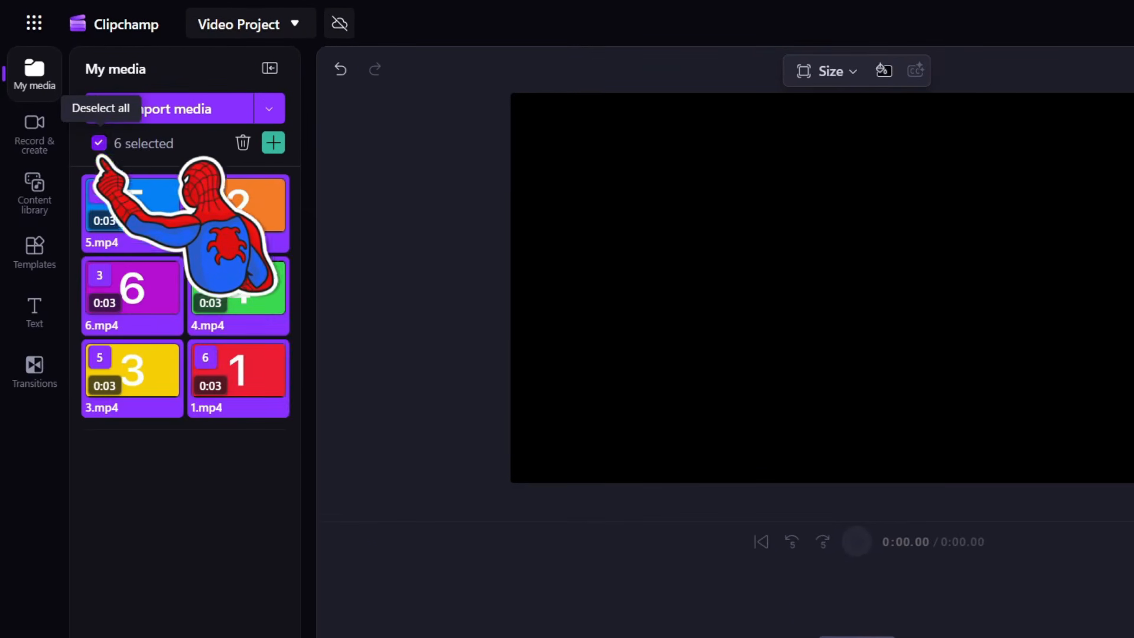
left_click(273, 142)
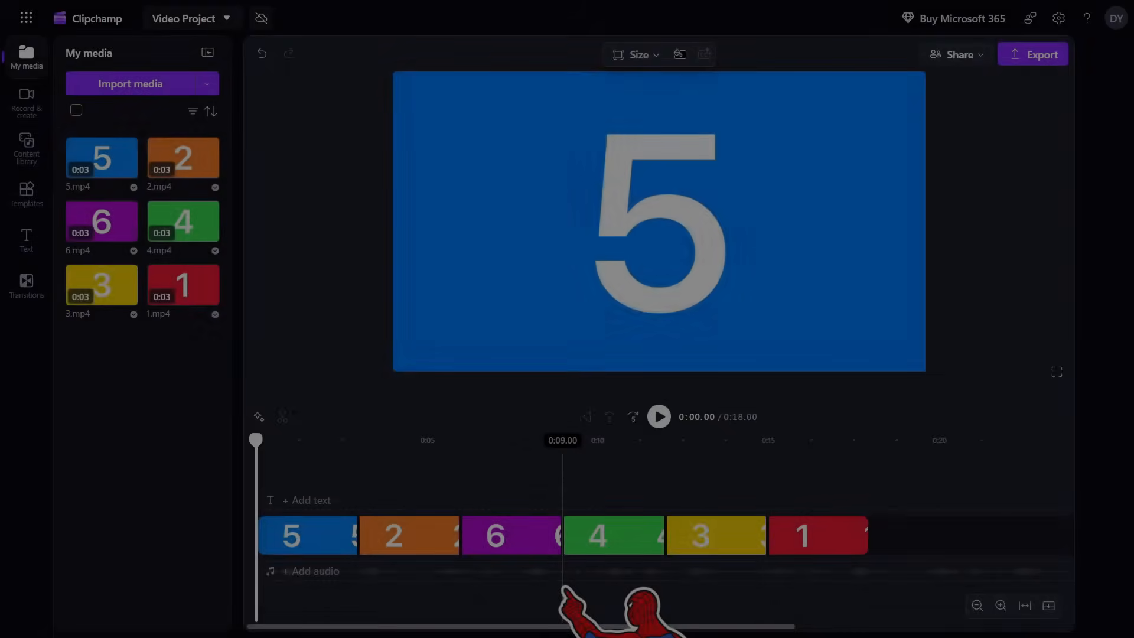
Rearrange the clips on the timeline into numerical order from 1 to 6
left_click(511, 535)
left_click(614, 535)
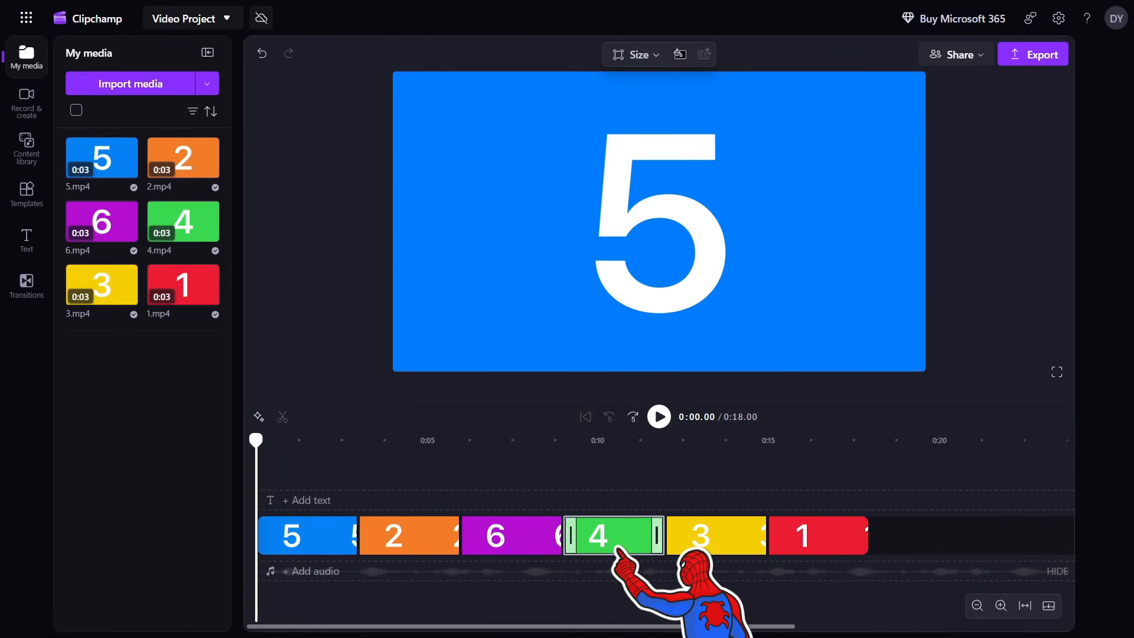
left_click_drag(614, 535, 968, 535)
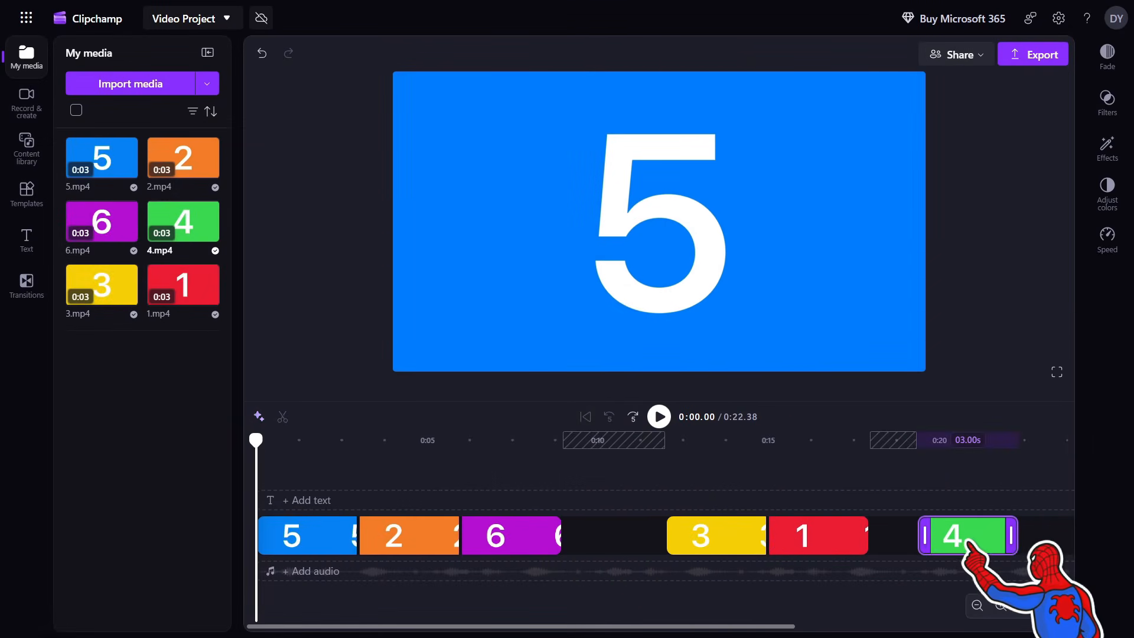
left_click_drag(616, 459, 596, 531)
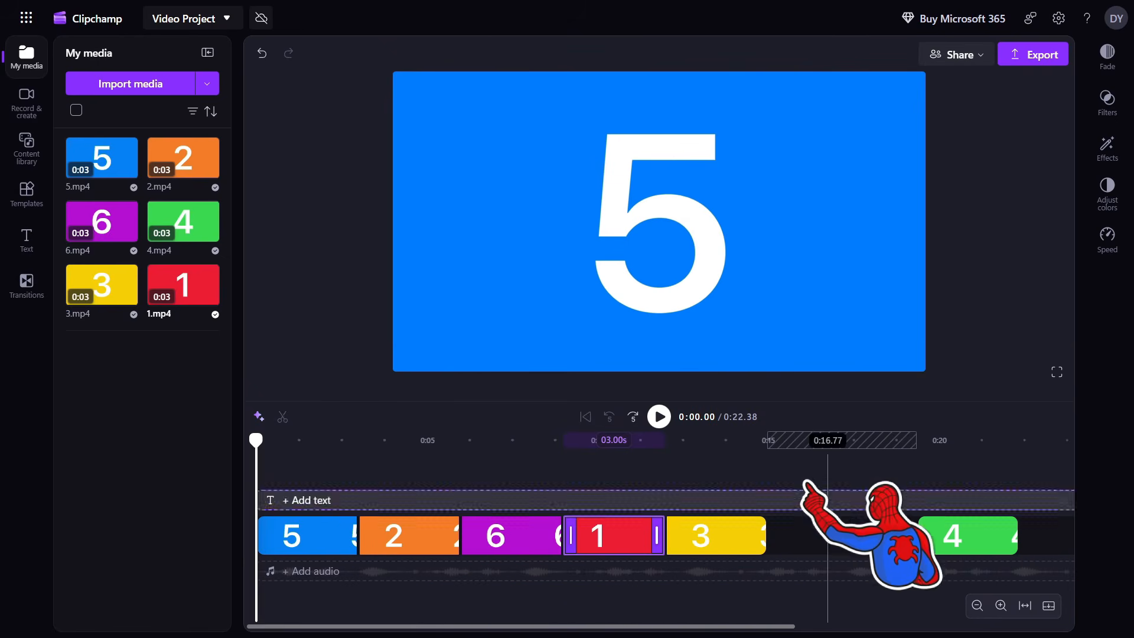
left_click_drag(319, 515, 642, 533)
left_click_drag(753, 476, 727, 536)
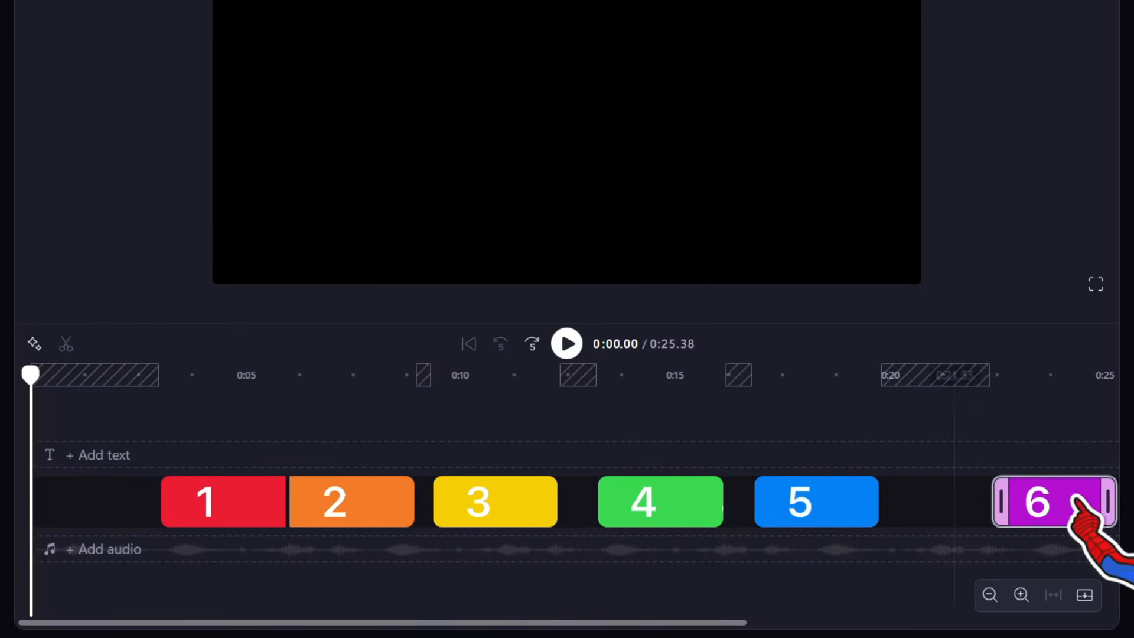
Delete the gap between clips 5 and 6 and the gap between clips 3 and 4
mouse_move(957, 520)
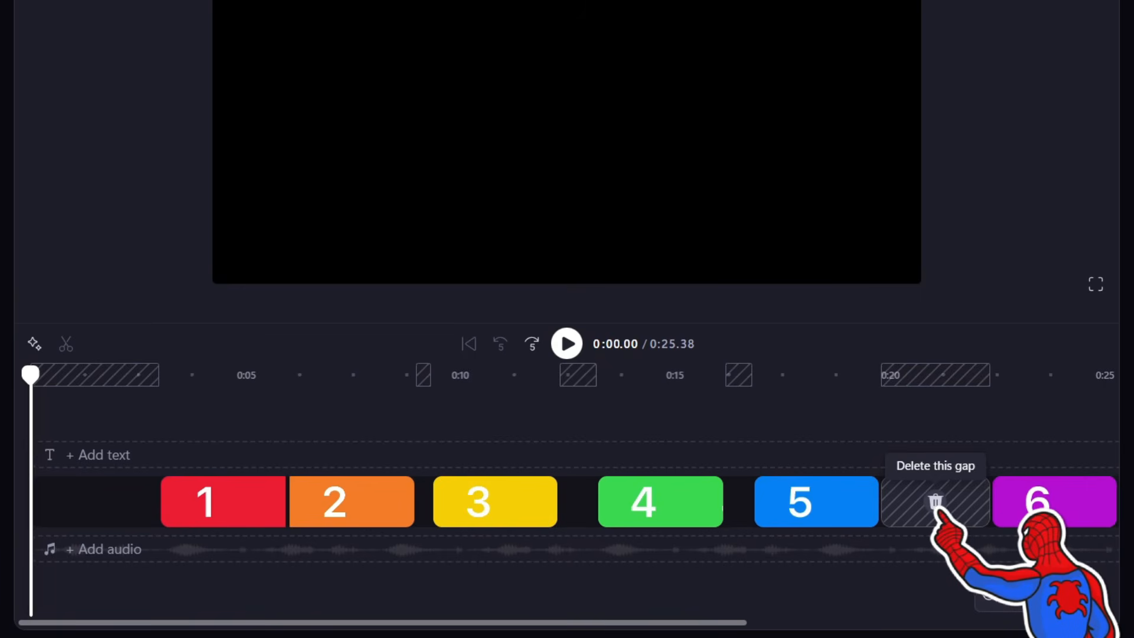
left_click(936, 502)
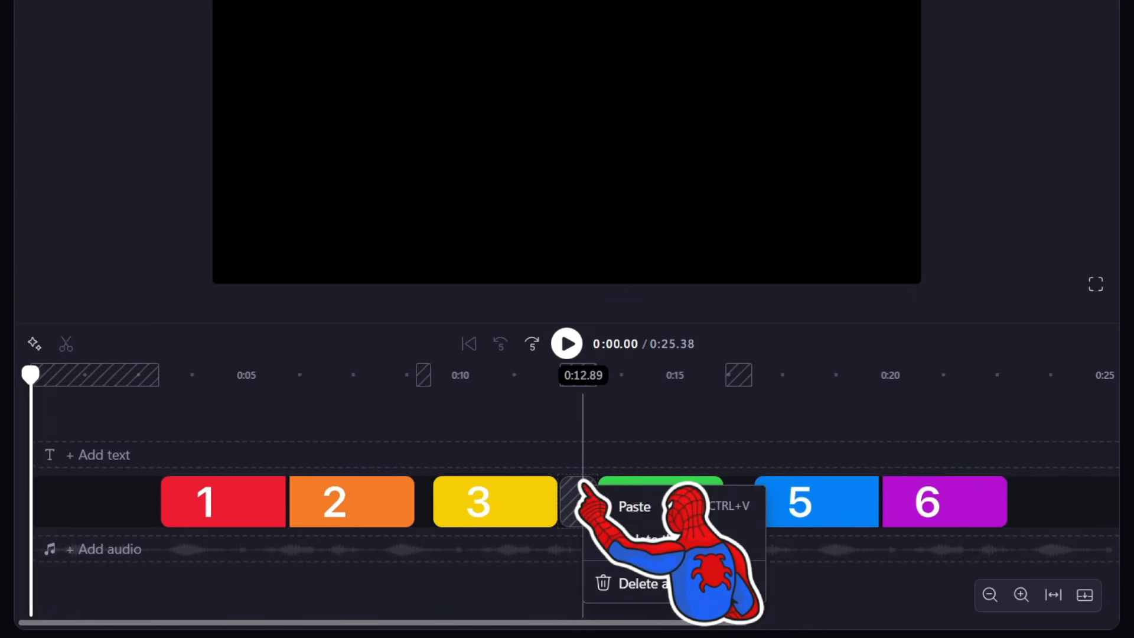
left_click(649, 540)
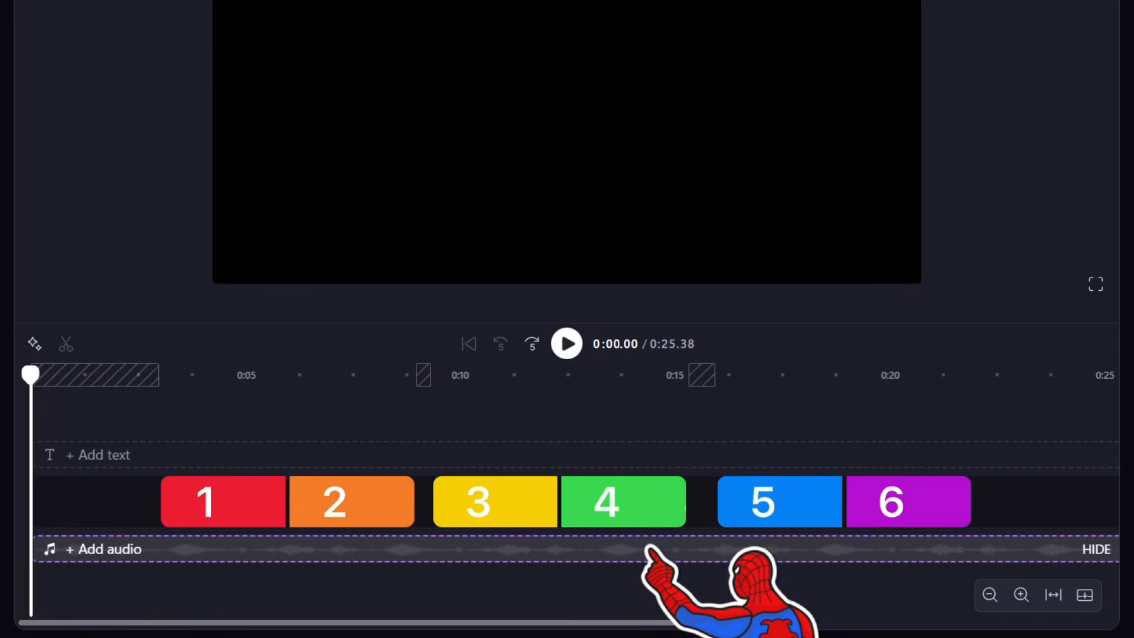
Remove the remaining gaps between clips 4 and 5, between clips 2 and 3, and before clip 1
right_click(702, 501)
left_click(773, 557)
right_click(433, 501)
left_click(510, 544)
left_click_drag(204, 503, 105, 503)
left_click(499, 514)
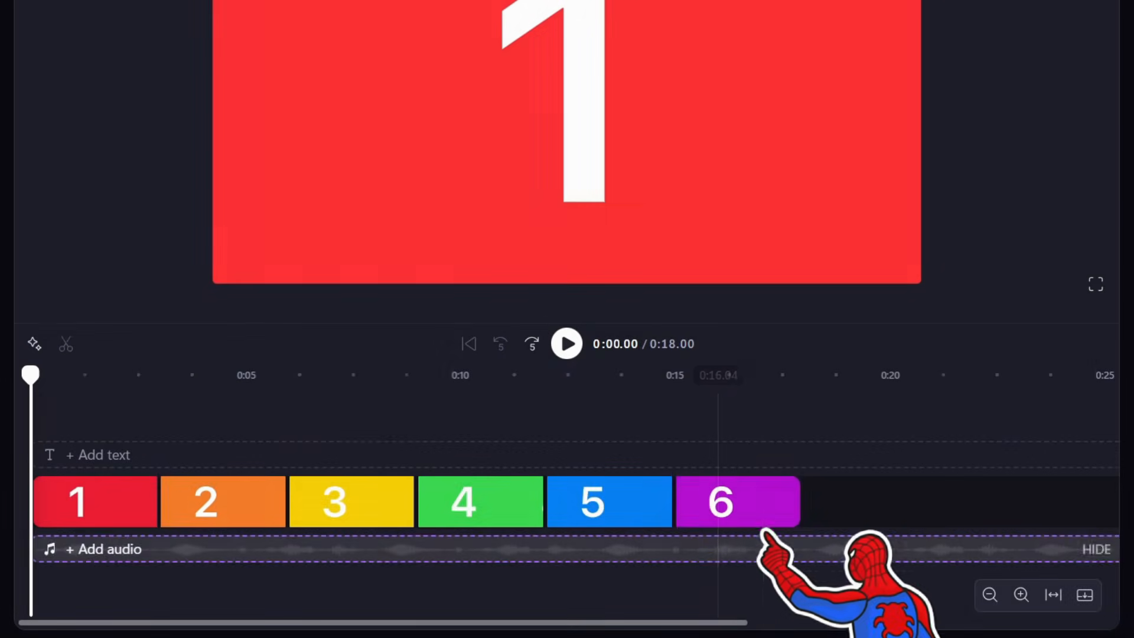
Spread clips 2 through 6 apart along the timeline, leaving an empty gap before each one
left_click_drag(763, 519, 1043, 499)
mouse_move(645, 514)
left_mouse_down()
mouse_move(861, 501)
mouse_move(811, 501)
left_mouse_up()
left_click_drag(476, 502, 577, 508)
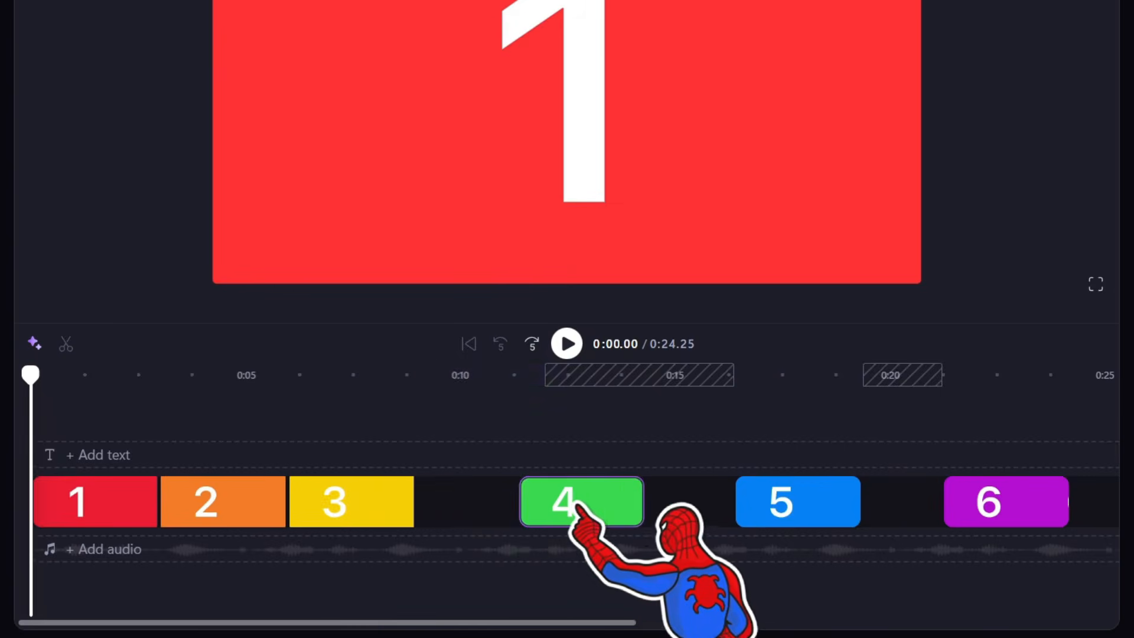
left_click_drag(405, 506, 450, 506)
left_click_drag(238, 502, 264, 506)
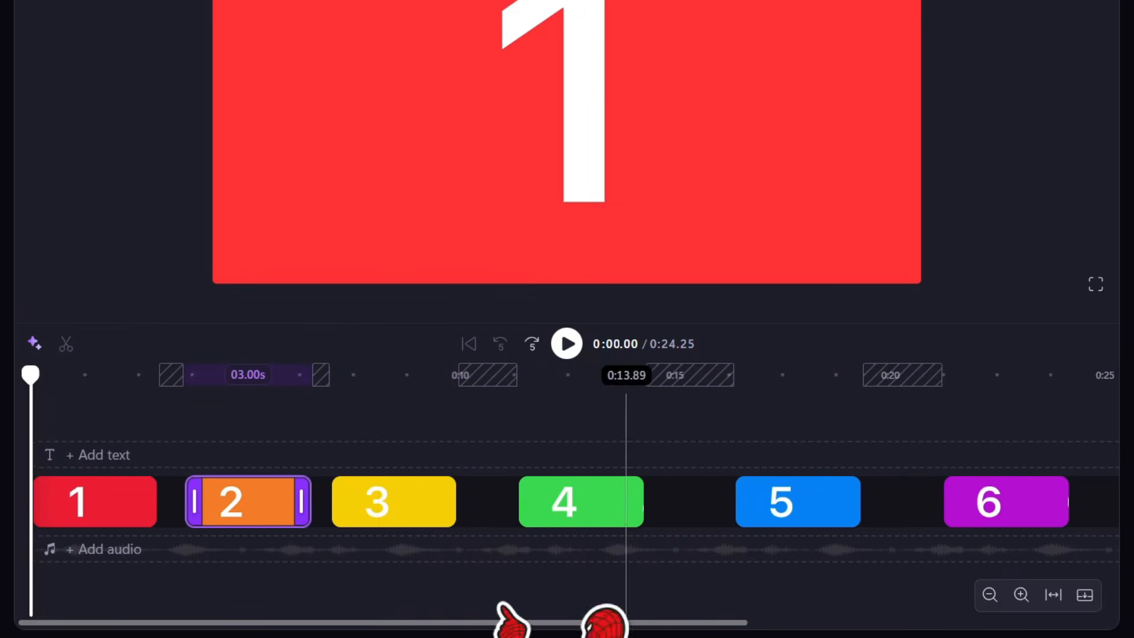
Delete all visual gaps on the timeline at once
left_click(171, 502)
left_click(366, 515)
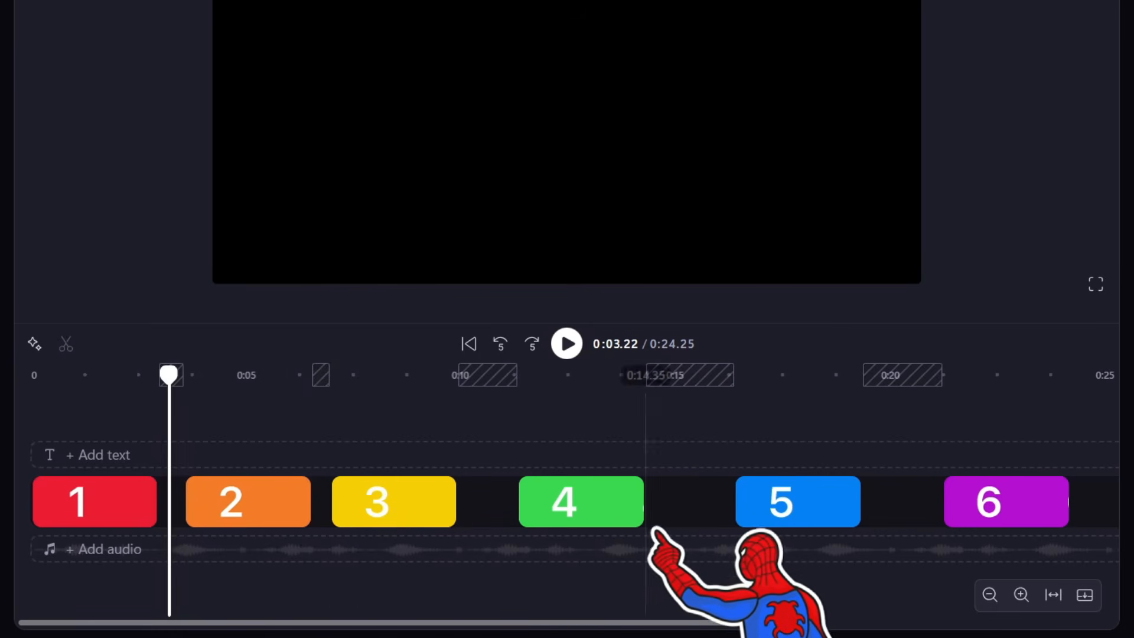
mouse_move(706, 501)
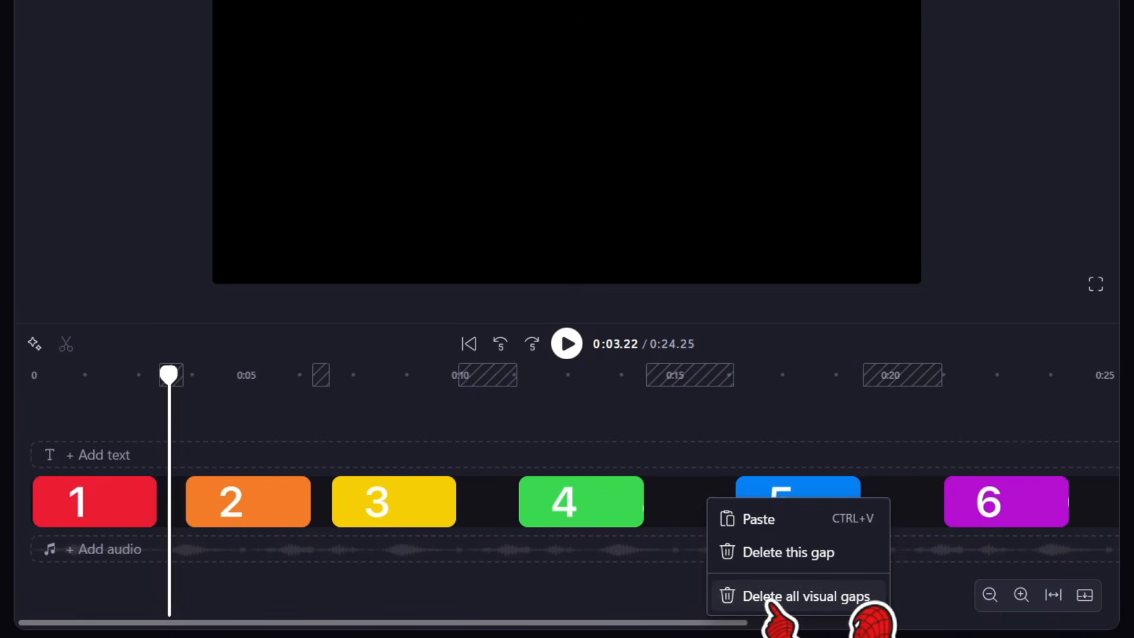
left_click(806, 596)
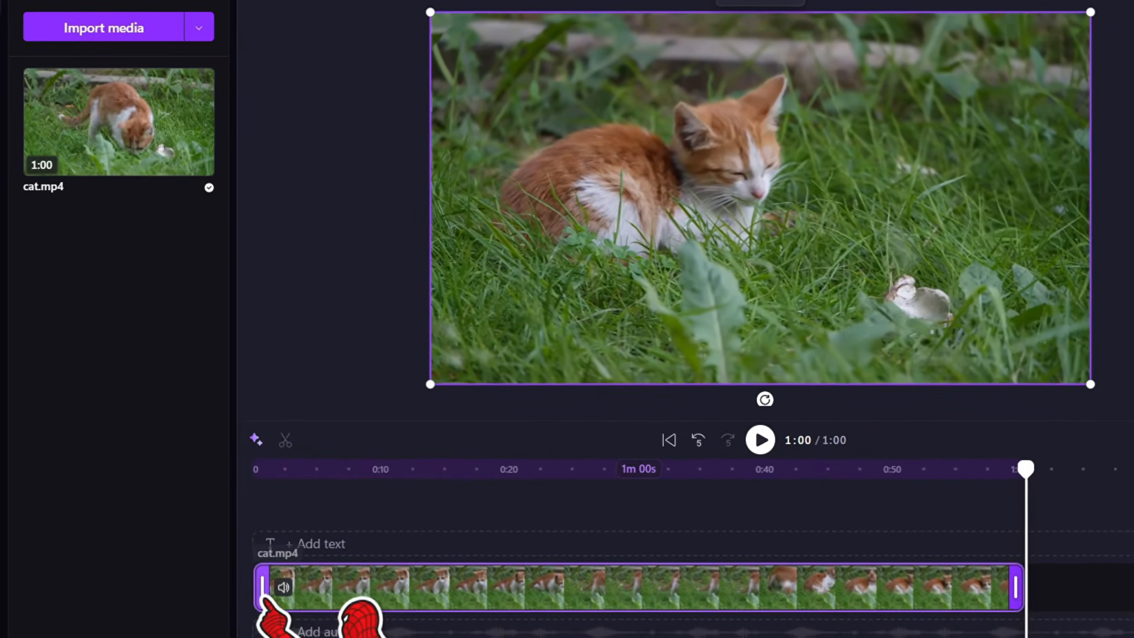
Trim the start of the cat.mp4 clip so that 38 s remain, and delete the gap left before it
left_click_drag(262, 596, 326, 598)
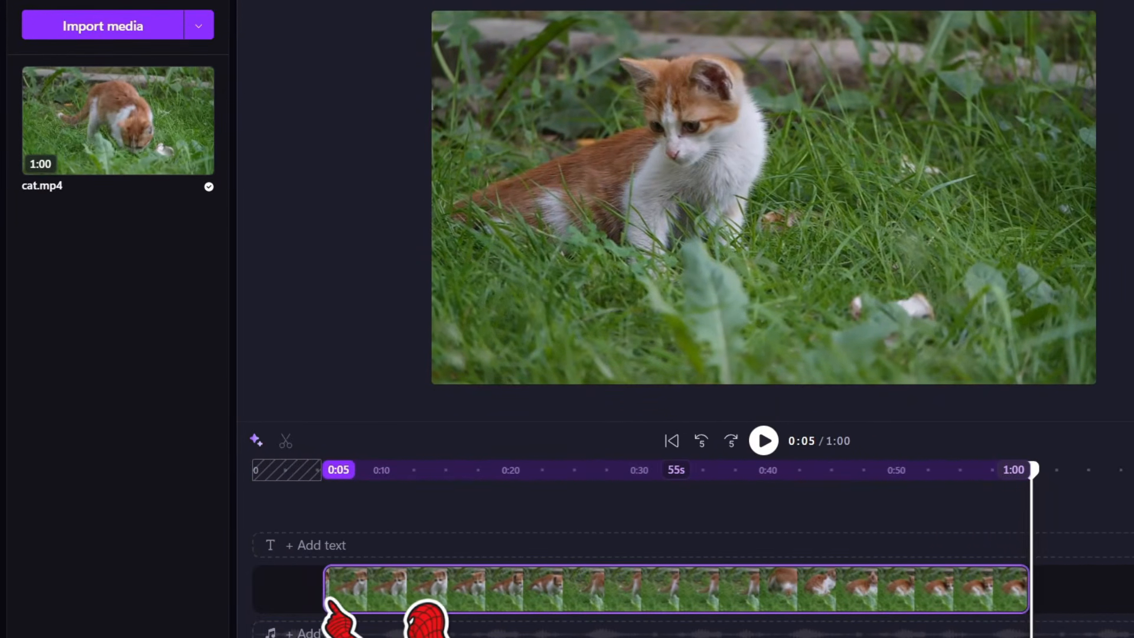
left_click_drag(412, 601, 539, 598)
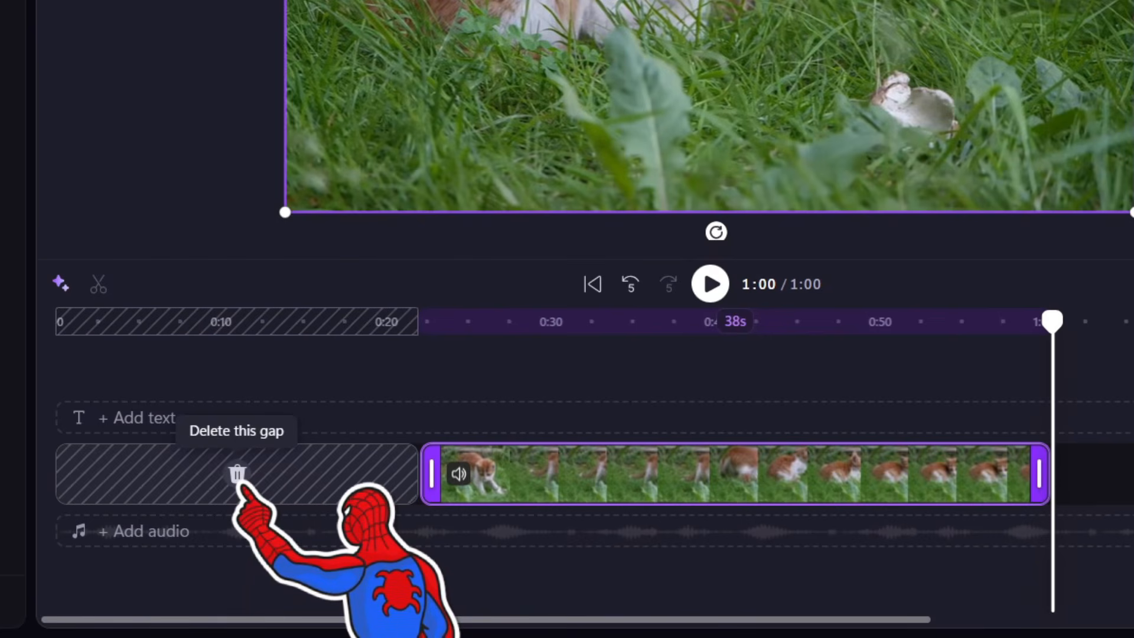
left_click(237, 473)
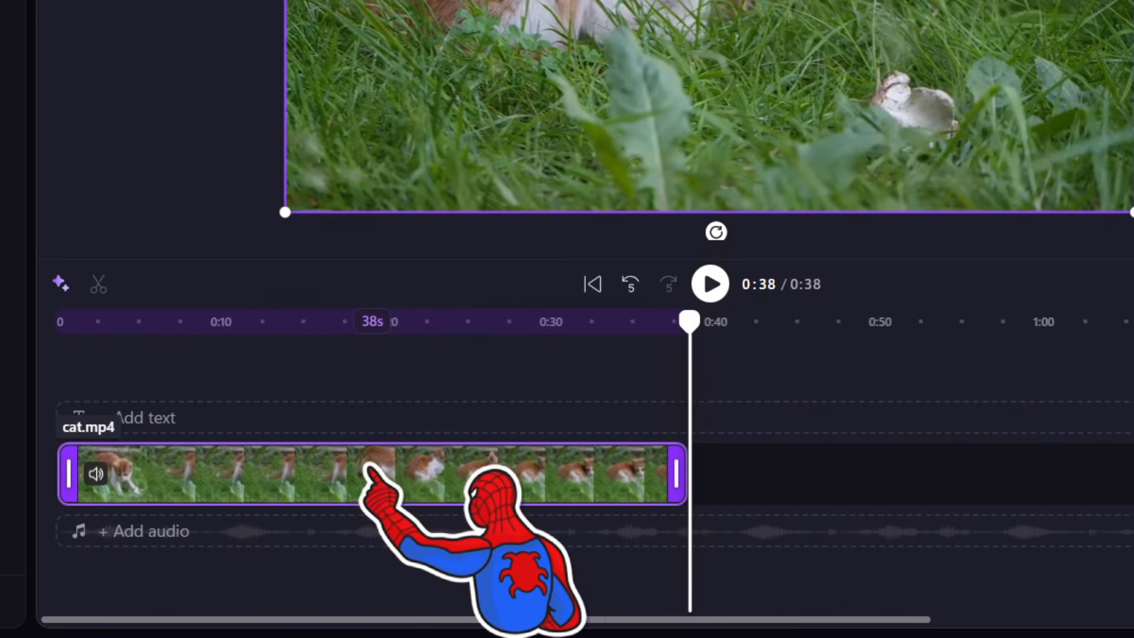
Split the cat clip at 0:14 and split its second part again at 0:24
left_click(335, 330)
left_click_drag(334, 329, 304, 467)
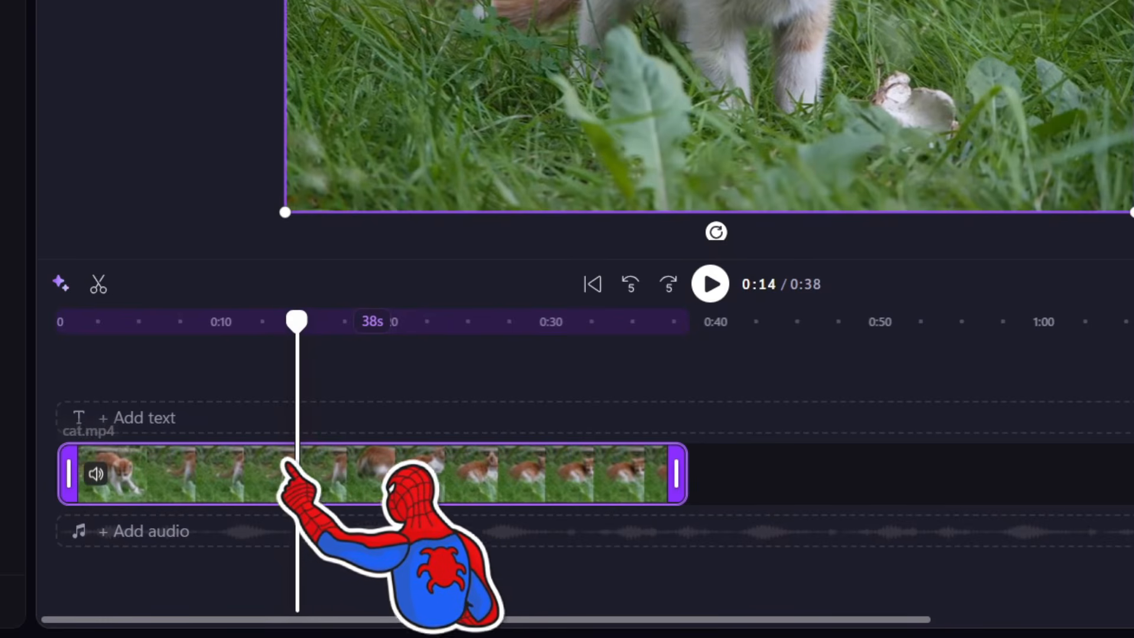
left_click(105, 298)
left_click(260, 488)
left_click(407, 475)
left_click(235, 466)
left_click(374, 473)
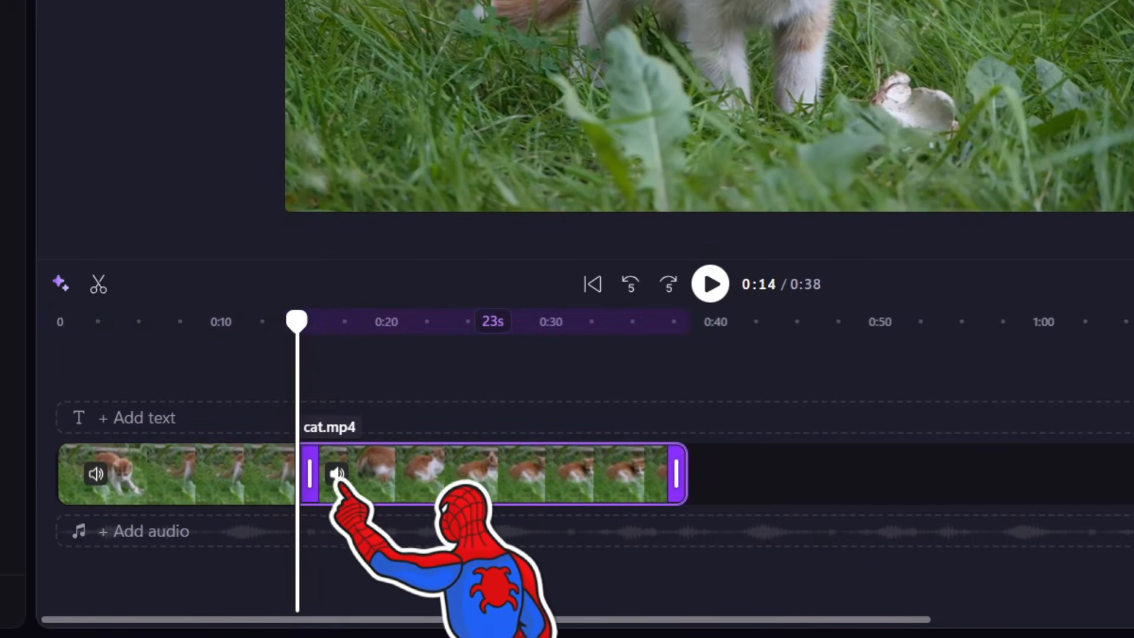
left_click_drag(297, 321, 460, 320)
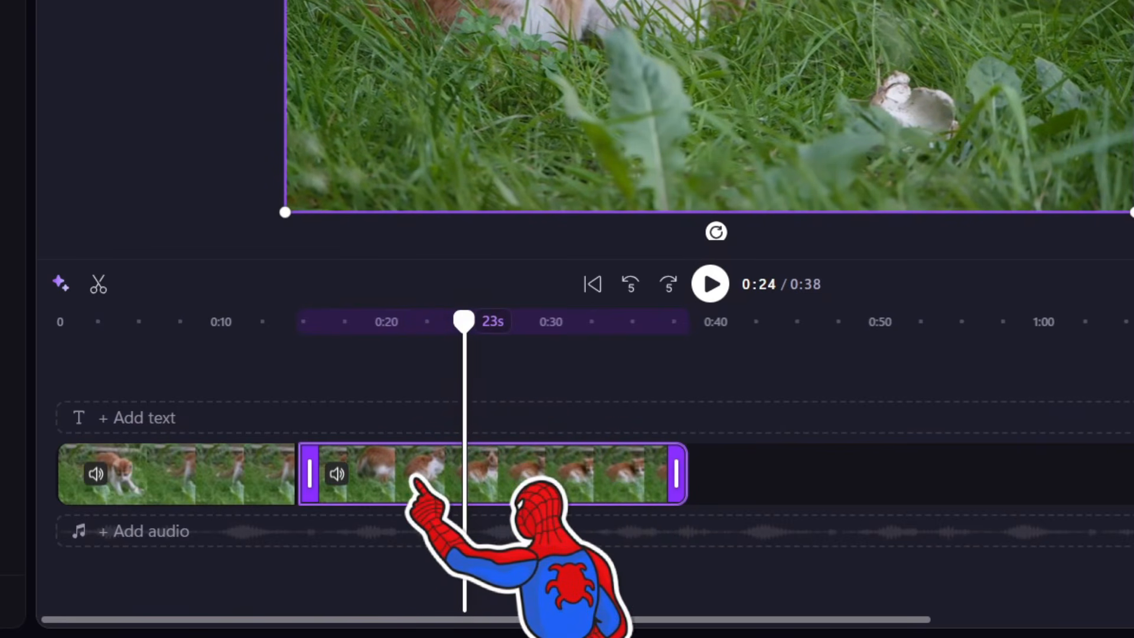
left_click(98, 284)
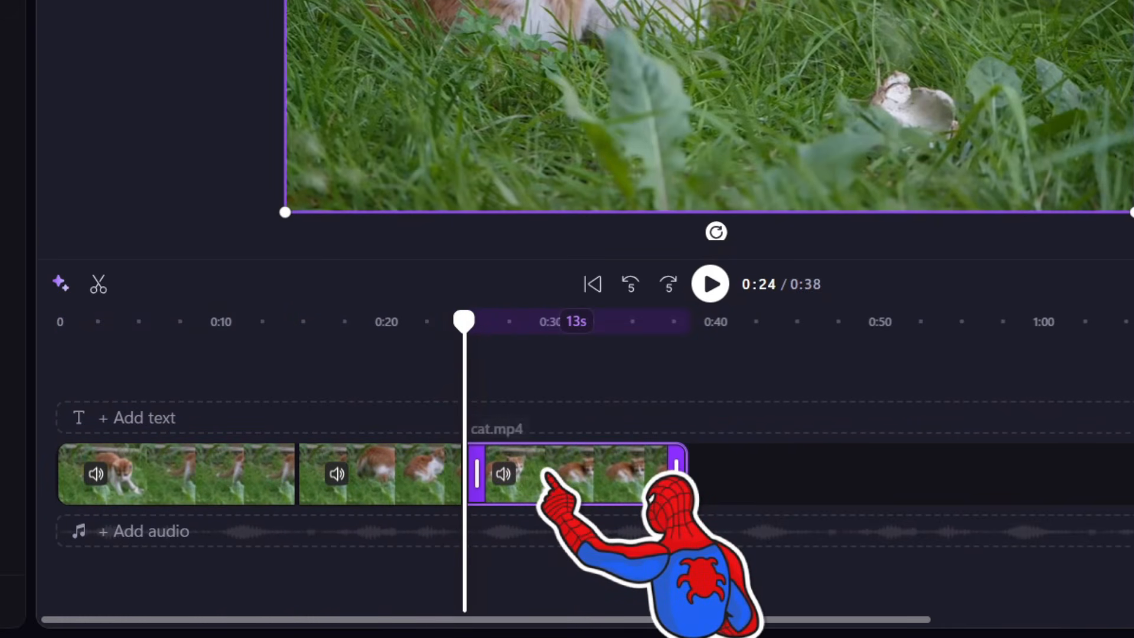
Delete the middle segment of the split cat clip and close the gap between the two remaining parts
left_click(378, 475)
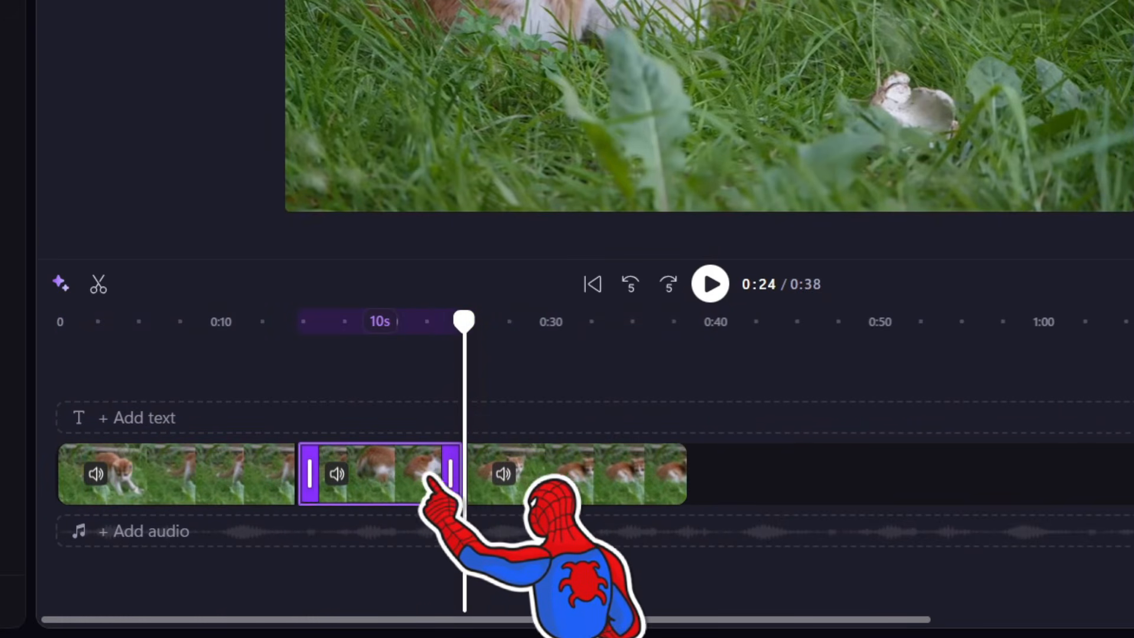
right_click(387, 478)
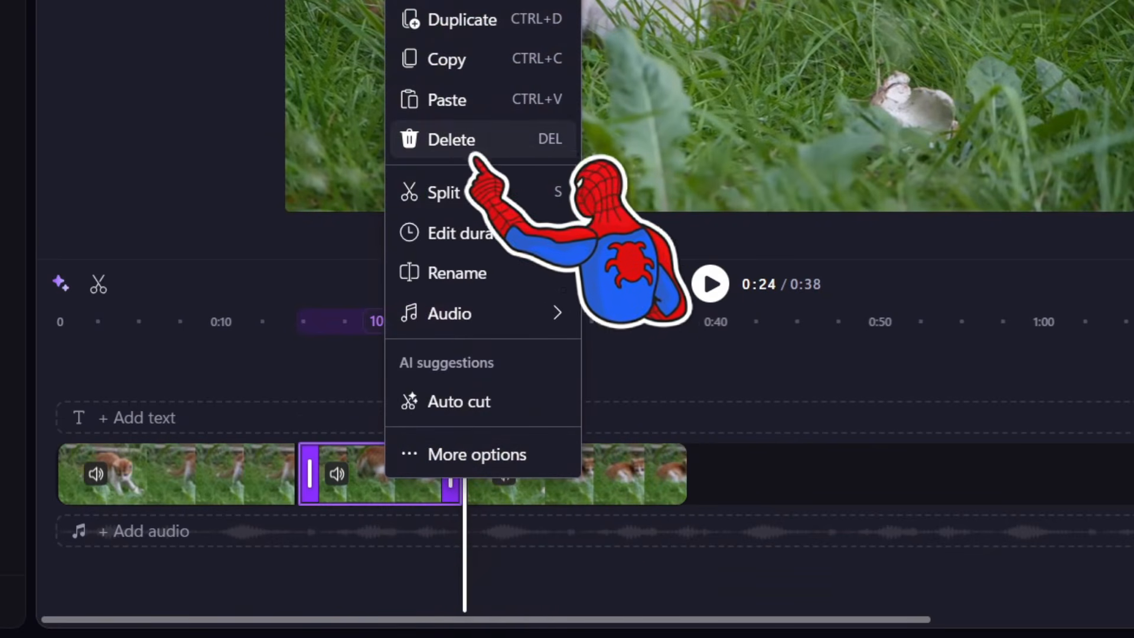
left_click(416, 142)
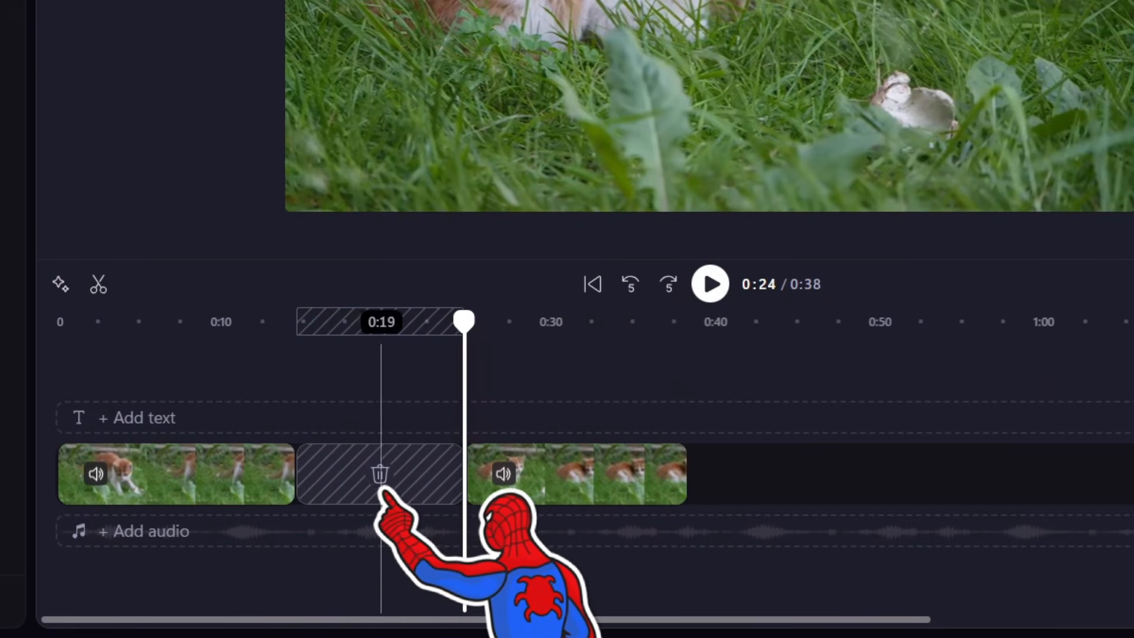
left_click(380, 473)
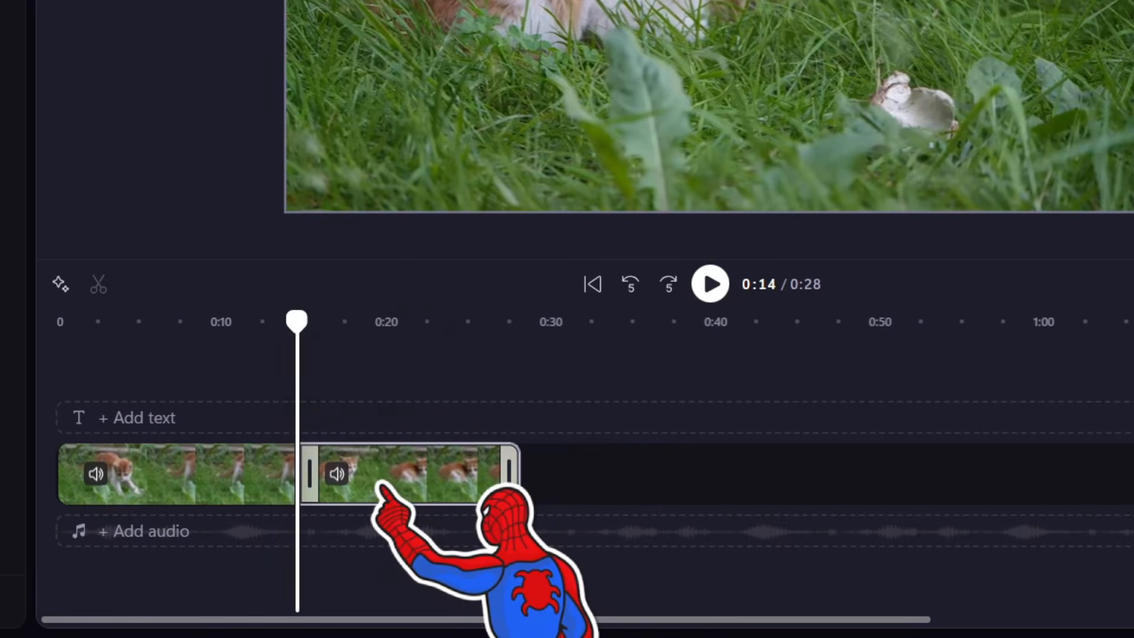
left_click(242, 479)
left_click(402, 474)
left_click(254, 474)
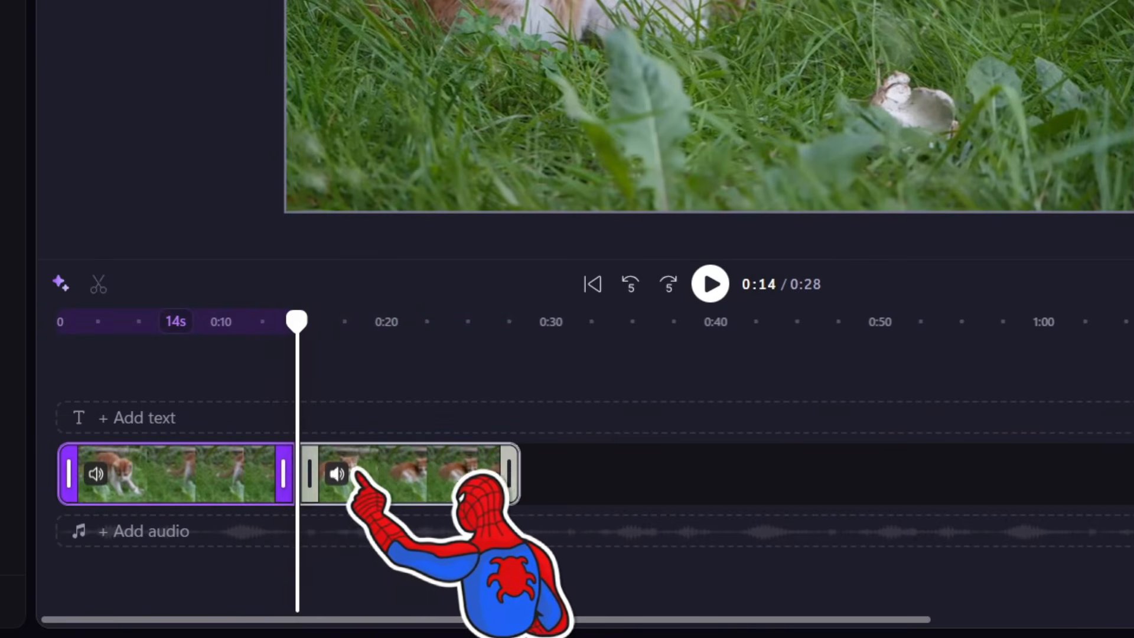
left_click(396, 471)
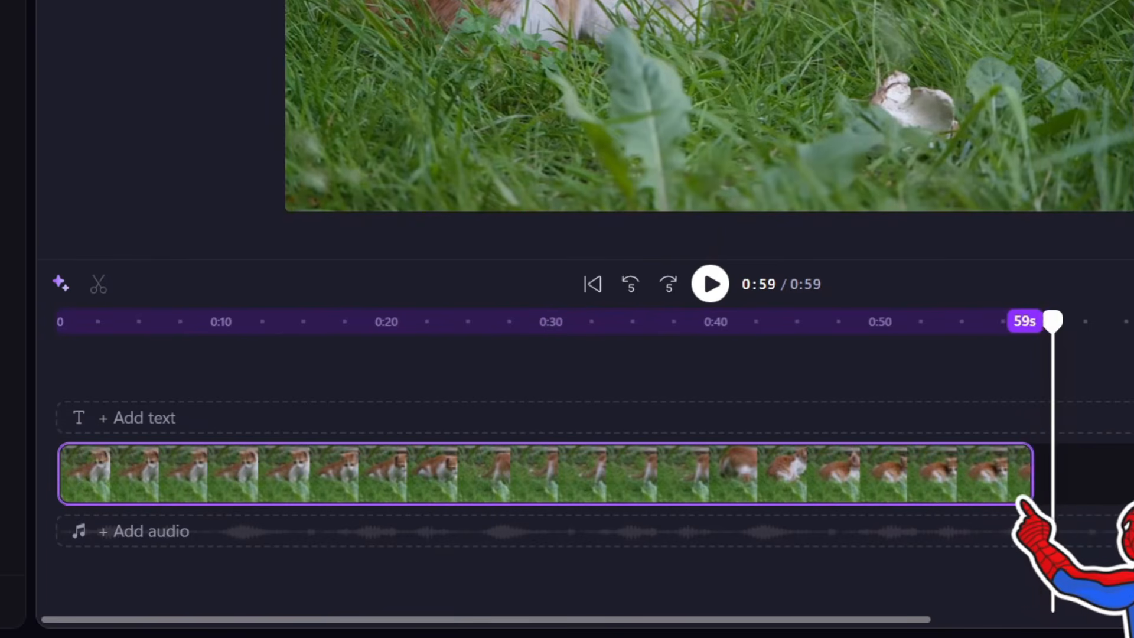
Shorten the cat clip by trimming its end on the timeline
left_click_drag(977, 473, 765, 472)
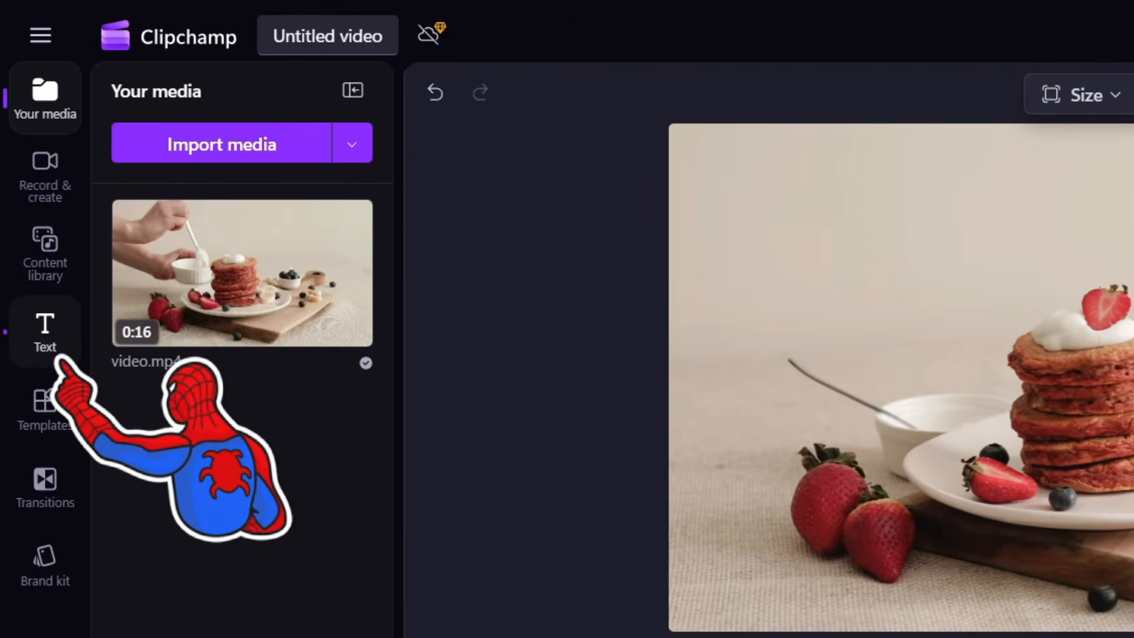
Browse the text library, including the full set of text styles and the title, caption, special and intro/outro presets
left_click(54, 355)
left_click_drag(399, 416, 1132, 465)
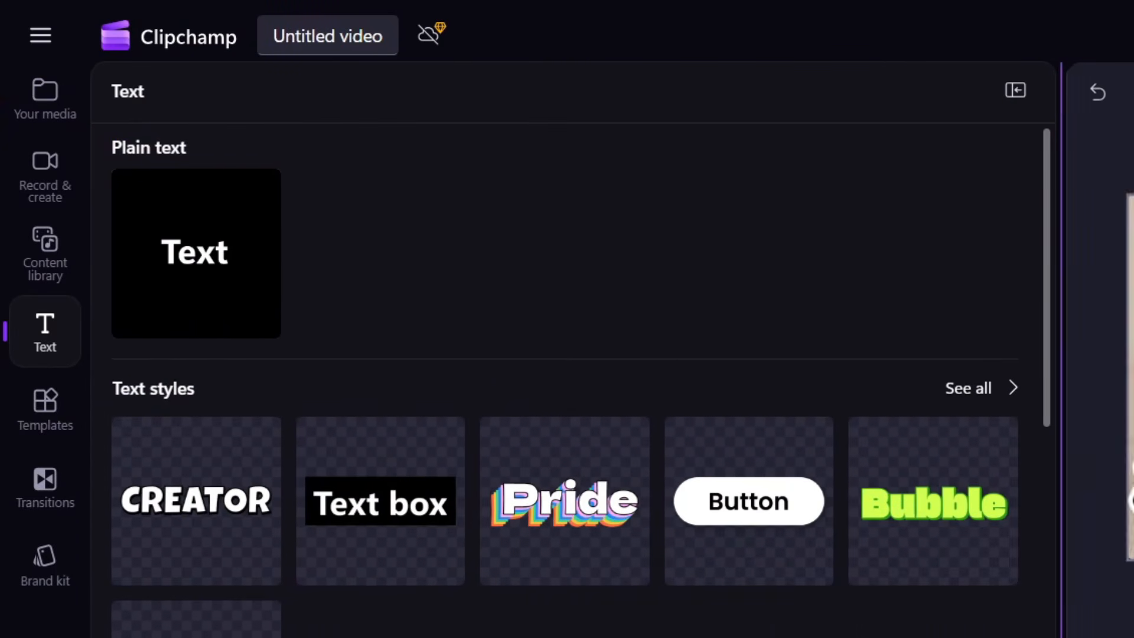
left_click(970, 388)
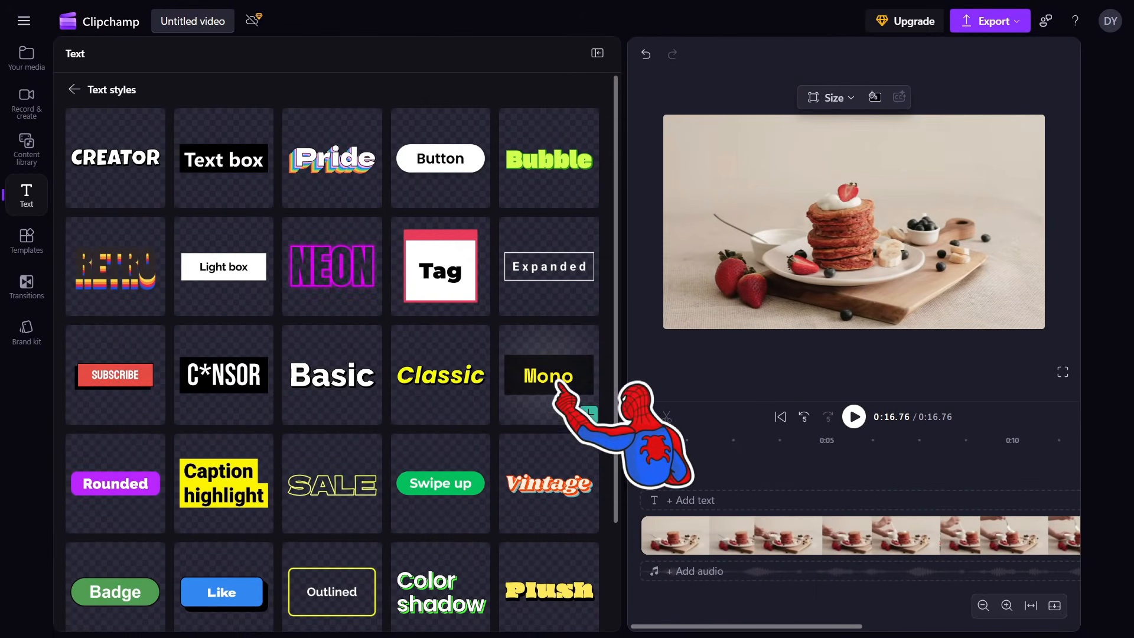
scroll(185, 286, "down", 10)
scroll(224, 355, "down", 10)
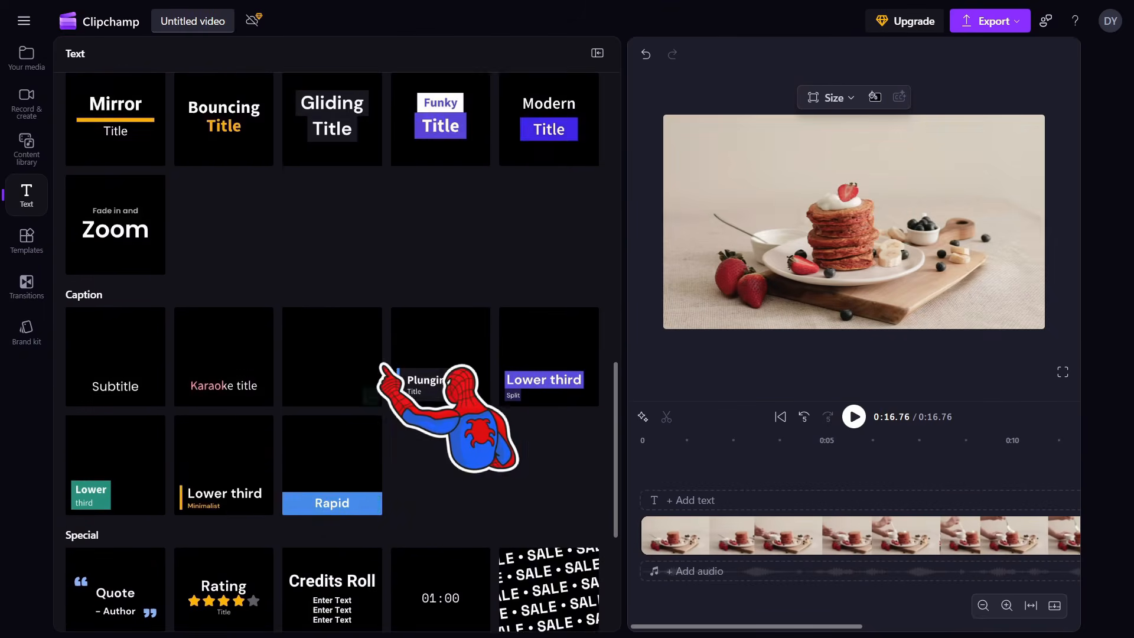
scroll(191, 334, "down", 3)
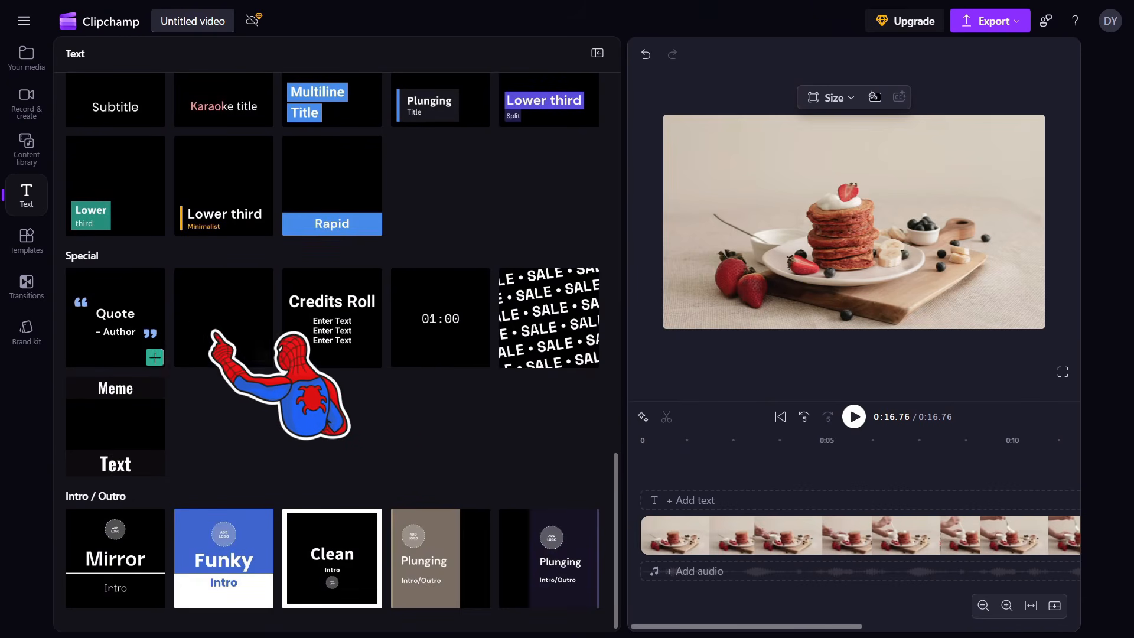
scroll(408, 531, "up", 15)
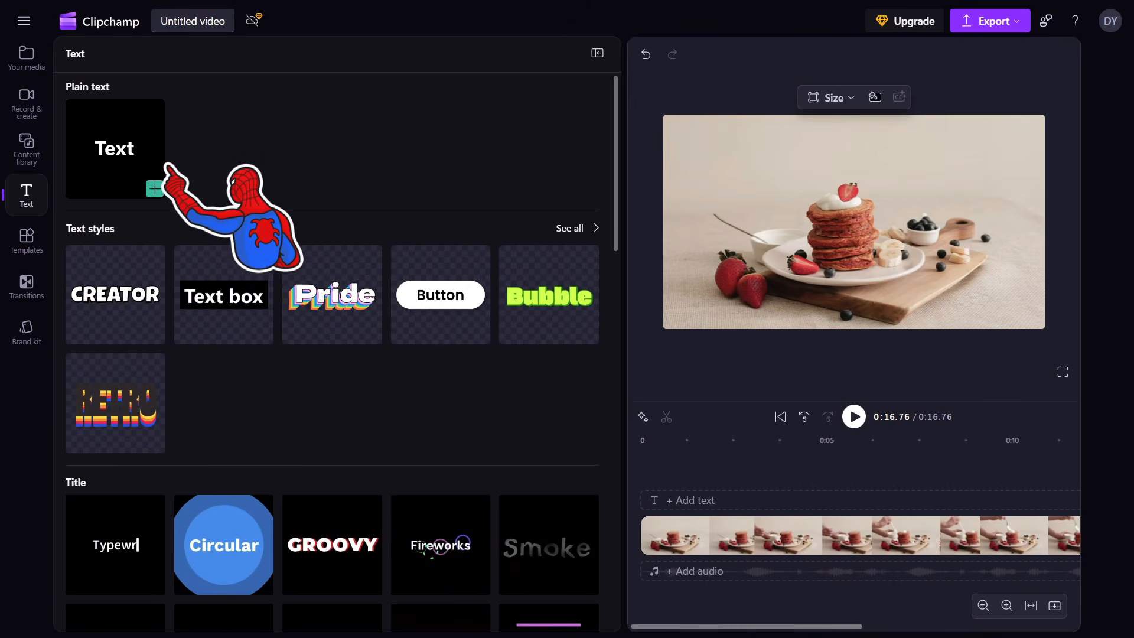
Add a plain text title to the text track above the pancake video and move the playhead over it
left_click_drag(109, 151, 762, 512)
left_click(597, 53)
left_click(310, 440)
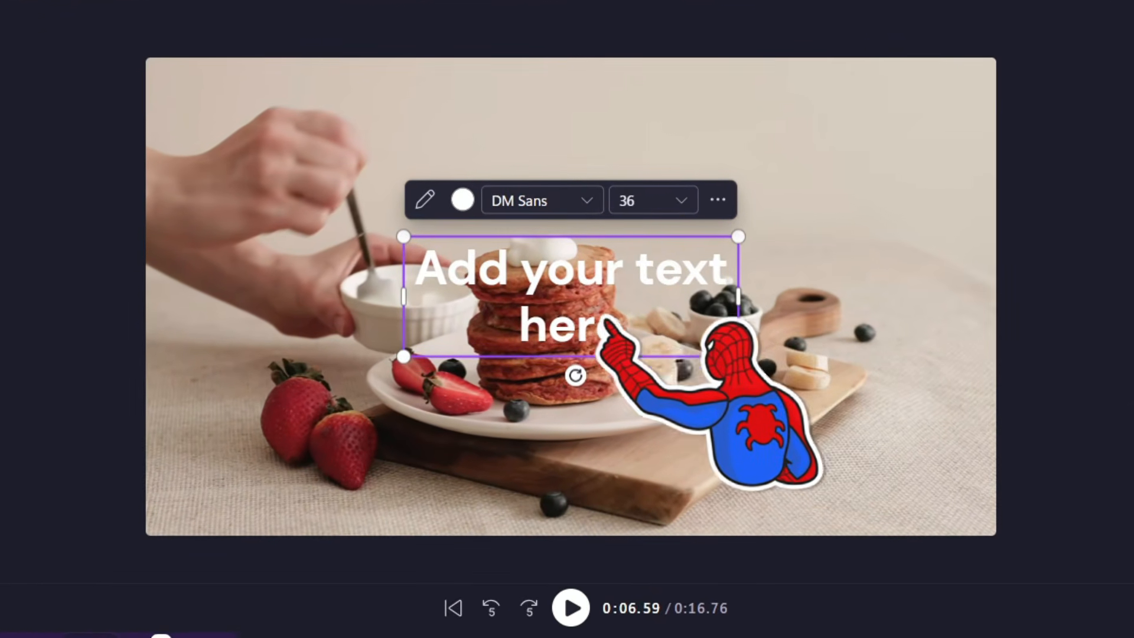
Replace the title's placeholder text with "Subscribe" and open its text formatting settings
left_click(425, 200)
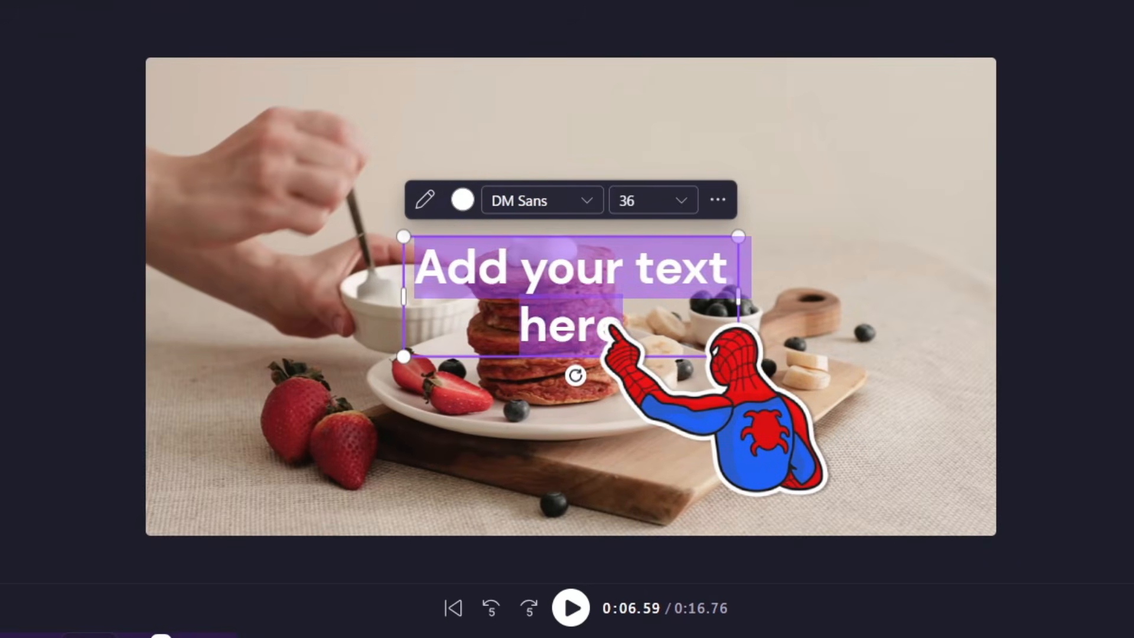
type("sdmdismfopdmfc")
key("ctrl+a")
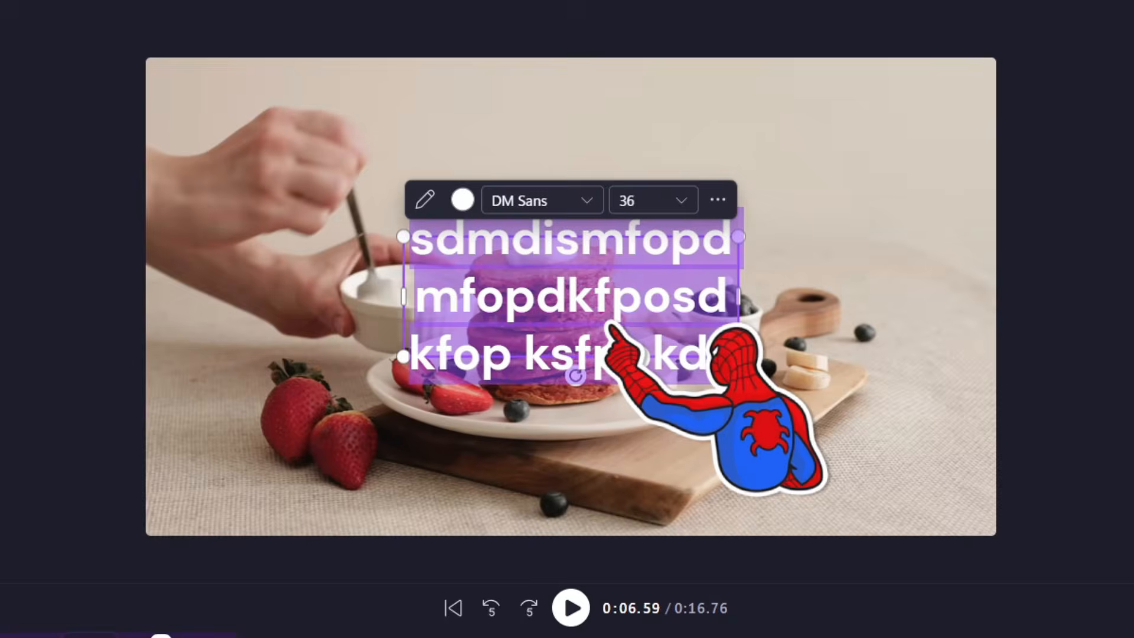
type("Subscribe")
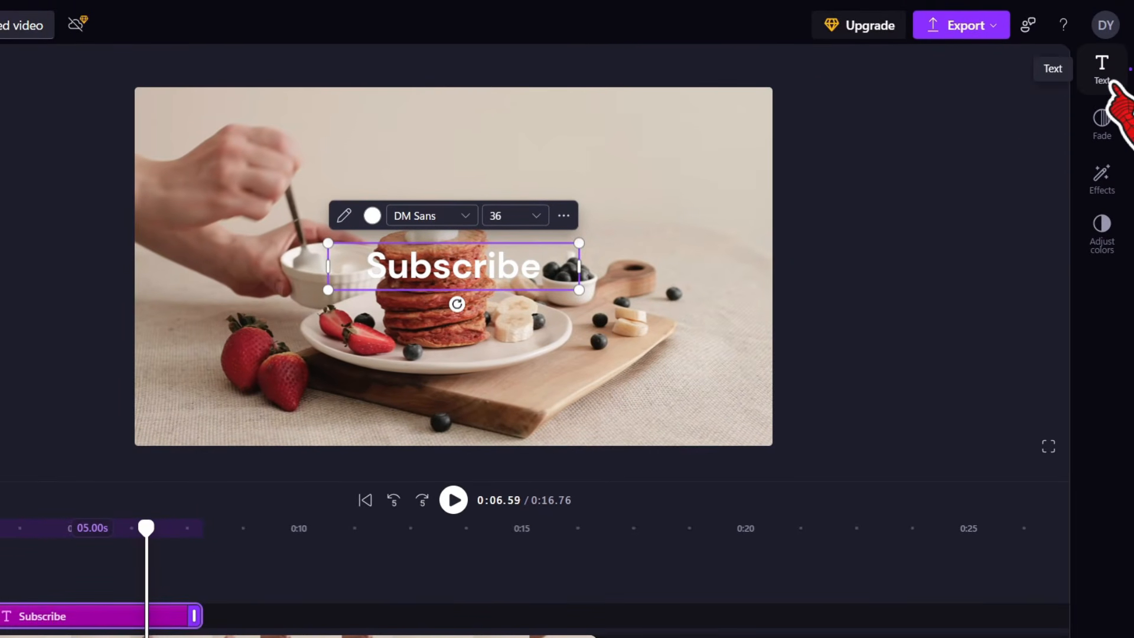
left_click(1102, 66)
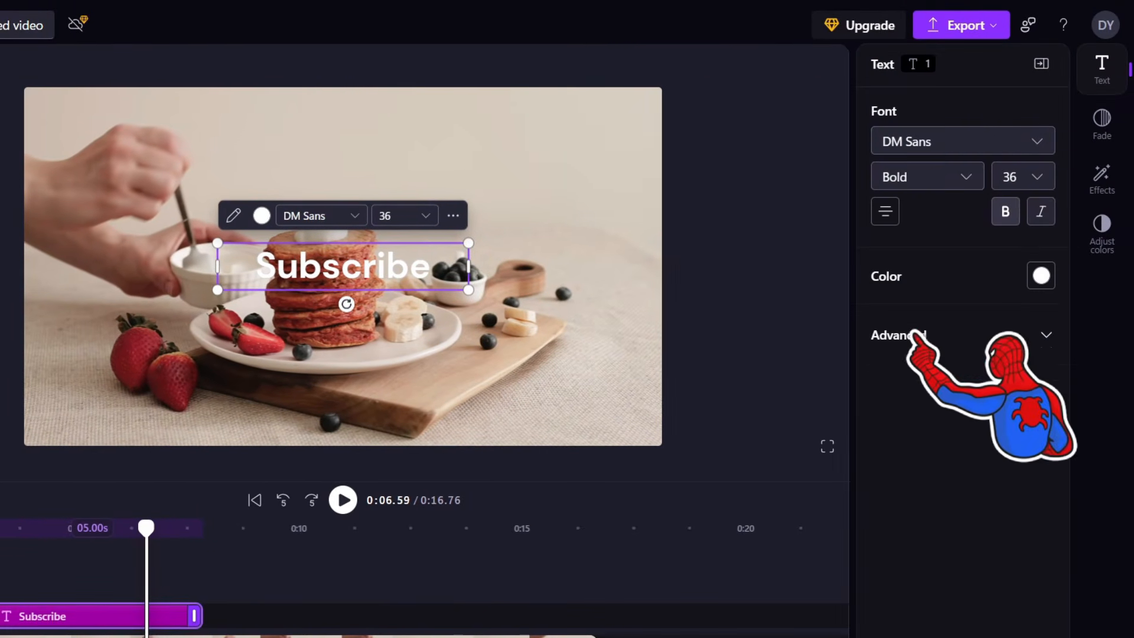
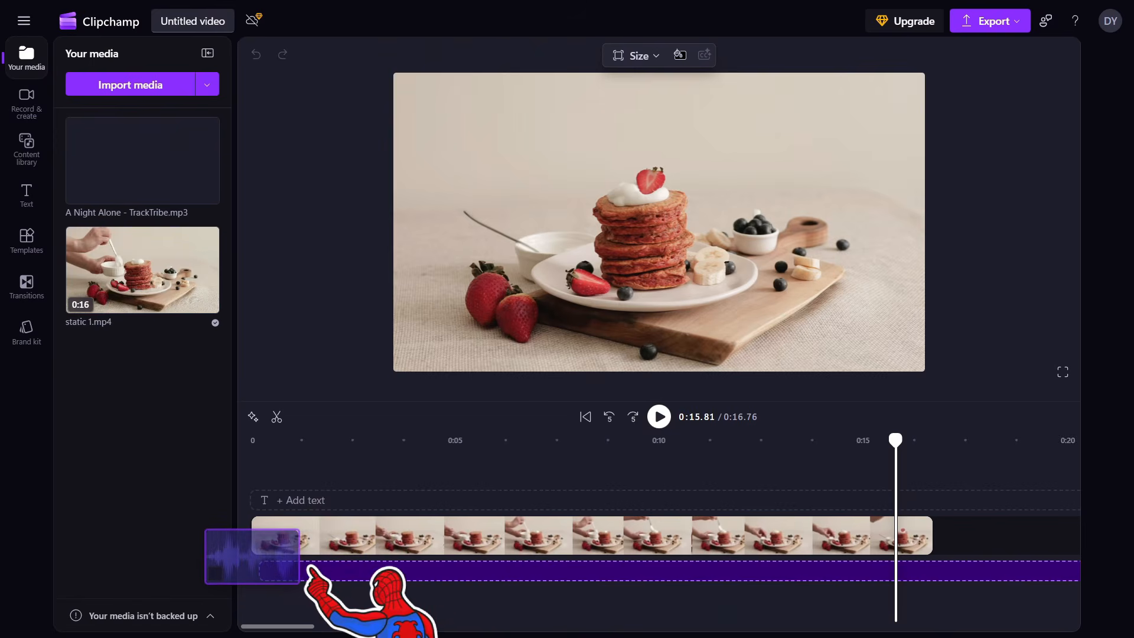
Add A Night Alone - TrackTribe.mp3 to the audio track below the video and move the playhead back near the start
left_click_drag(254, 558, 255, 559)
left_click_drag(895, 440, 250, 440)
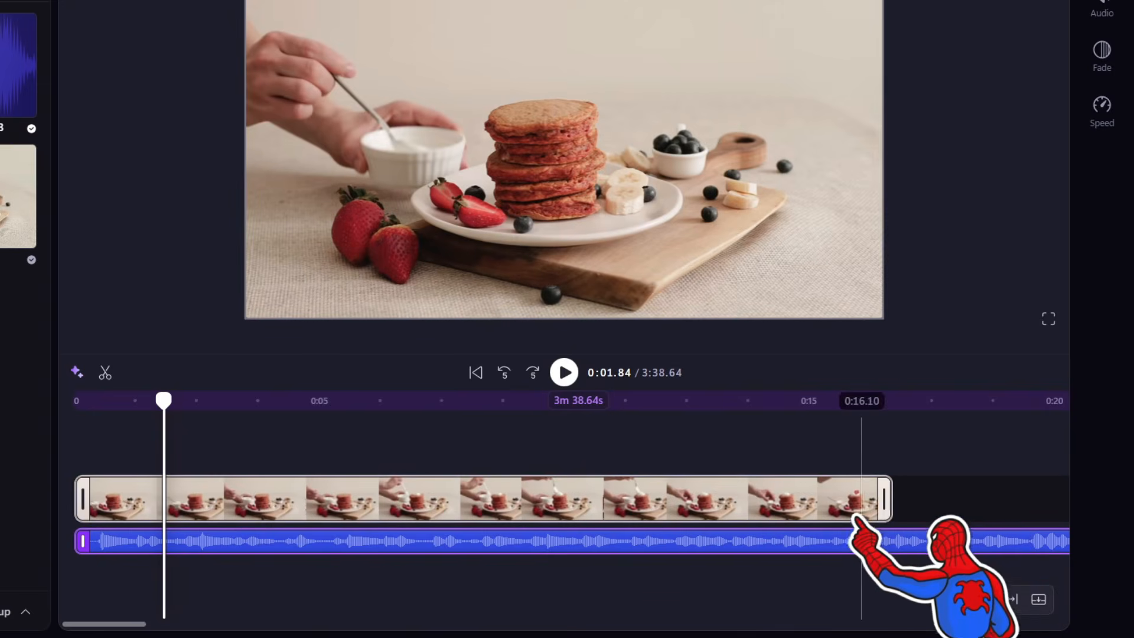
Fit the whole timeline in view and trim the music's end to match the video's 16 s length
left_click(952, 598)
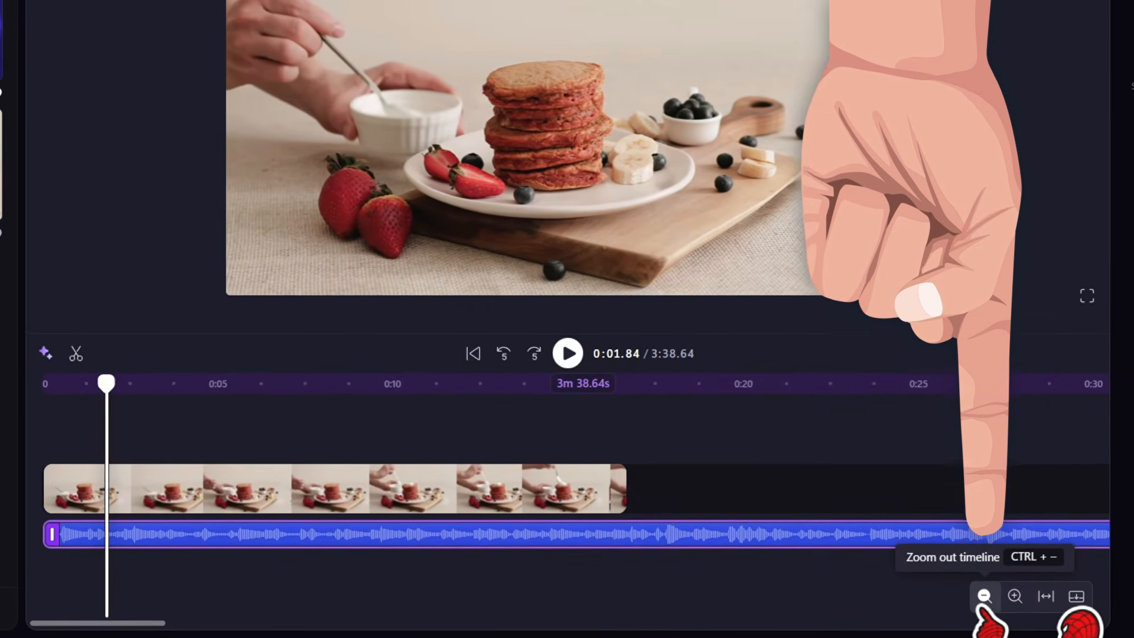
left_click(953, 598)
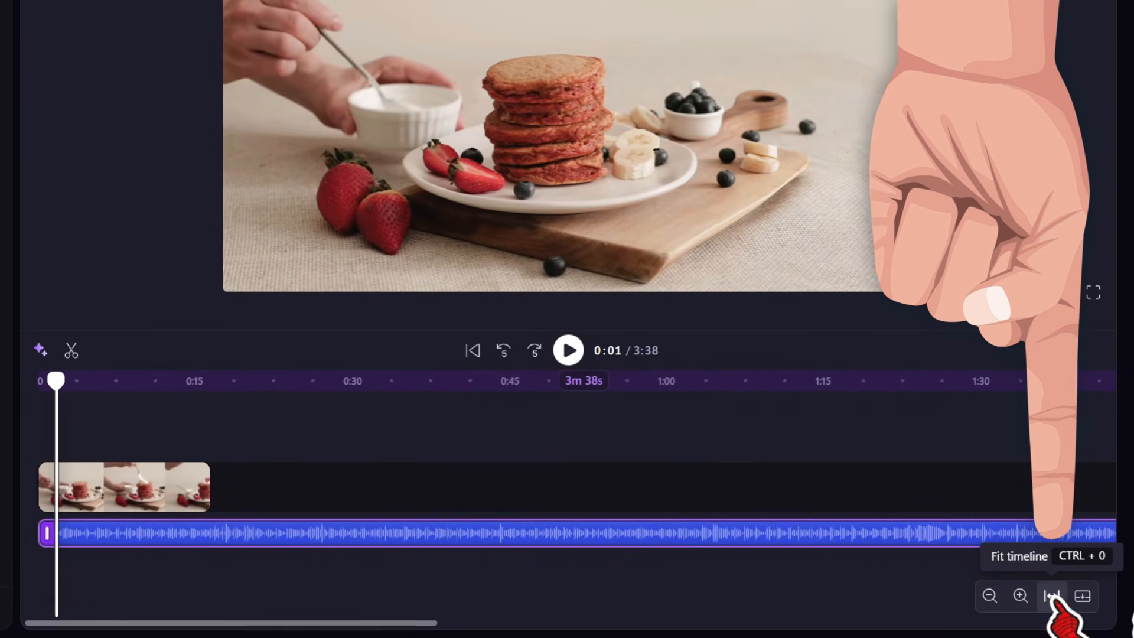
left_click(1052, 597)
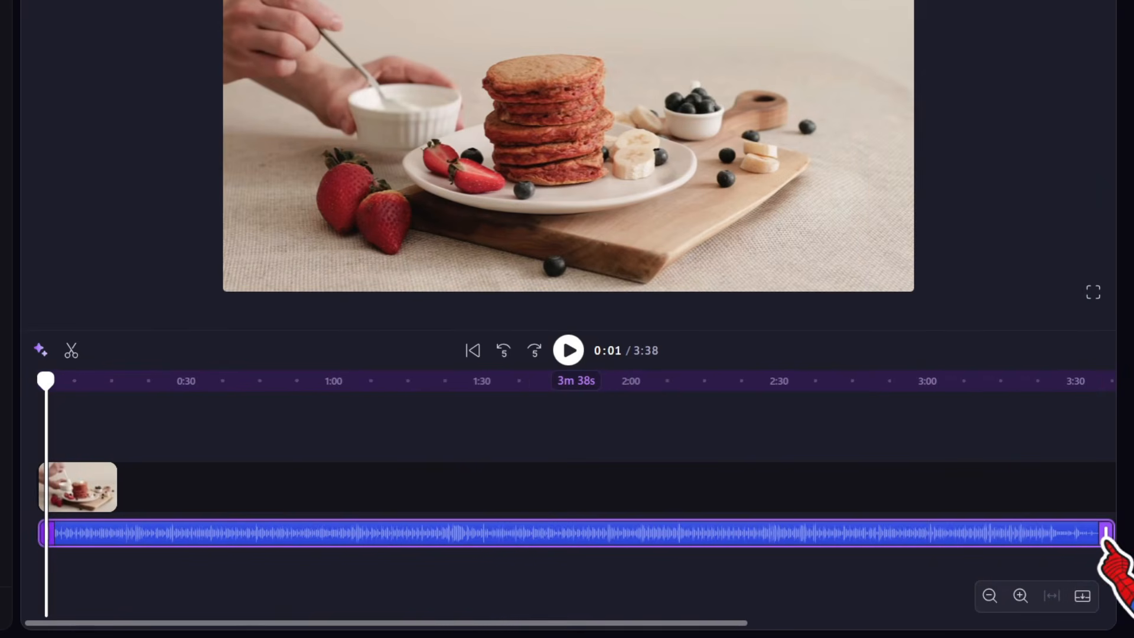
left_click_drag(1104, 532, 143, 525)
left_click_drag(116, 622, 65, 623)
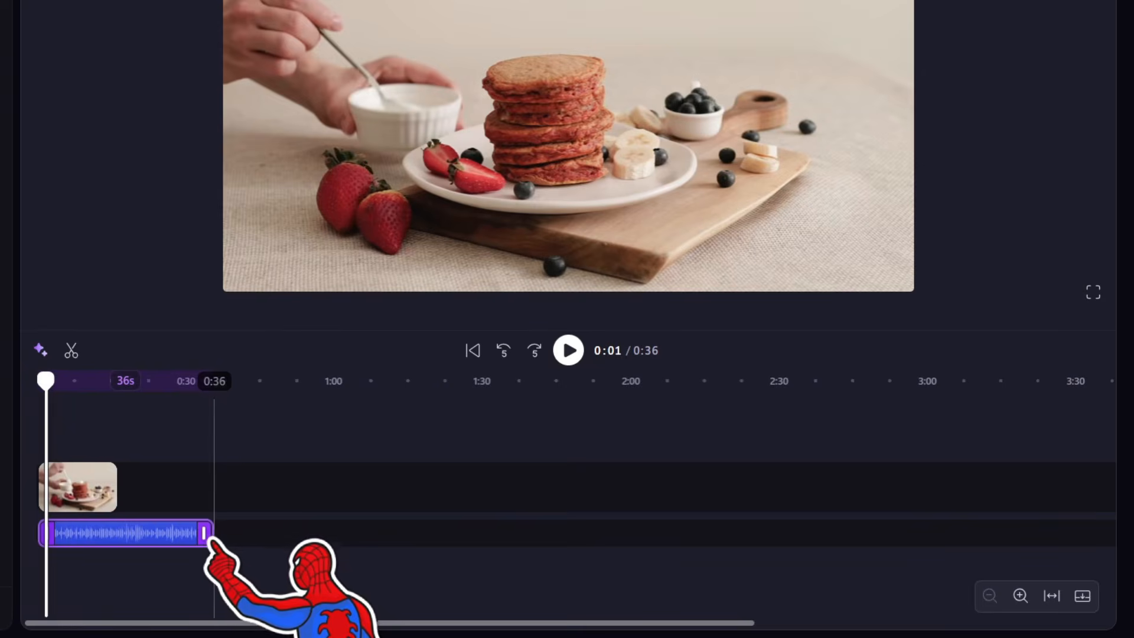
left_click_drag(211, 536, 188, 536)
left_click_drag(118, 534, 113, 534)
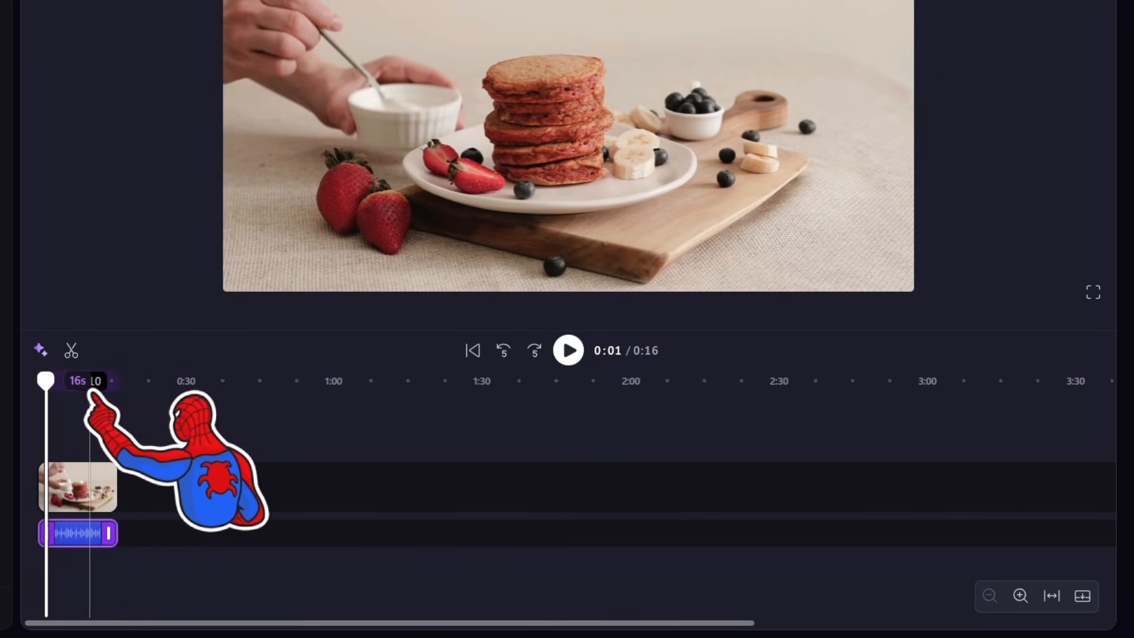
left_click(88, 414)
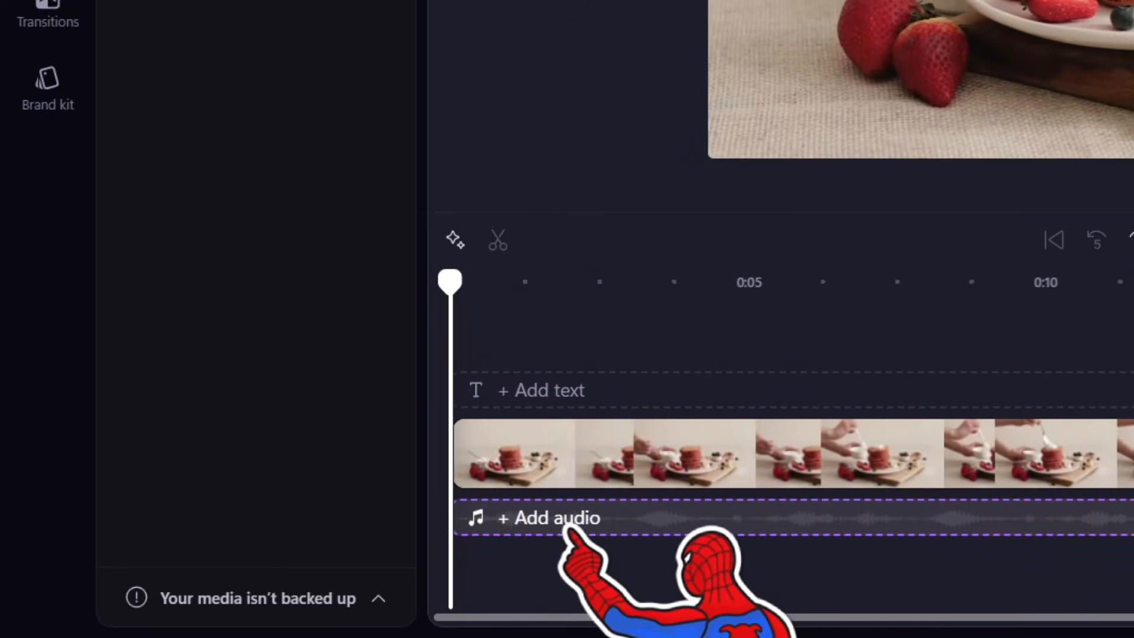
Browse the content library's music categories and open the Jazz collection
left_click(531, 520)
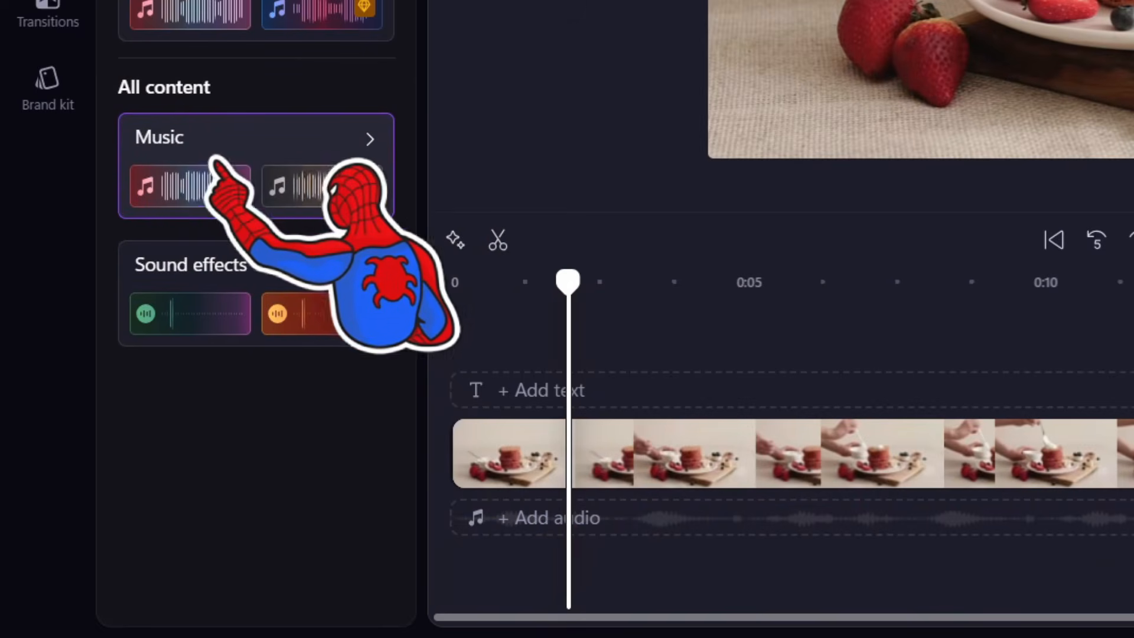
left_click(177, 166)
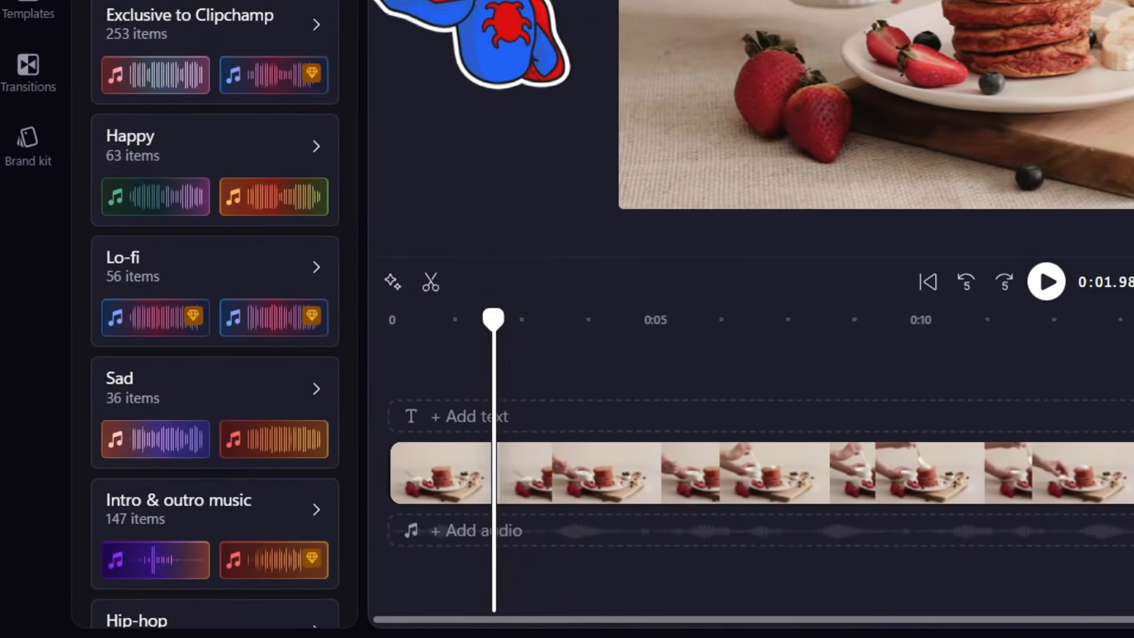
scroll(215, 354, "down", 15)
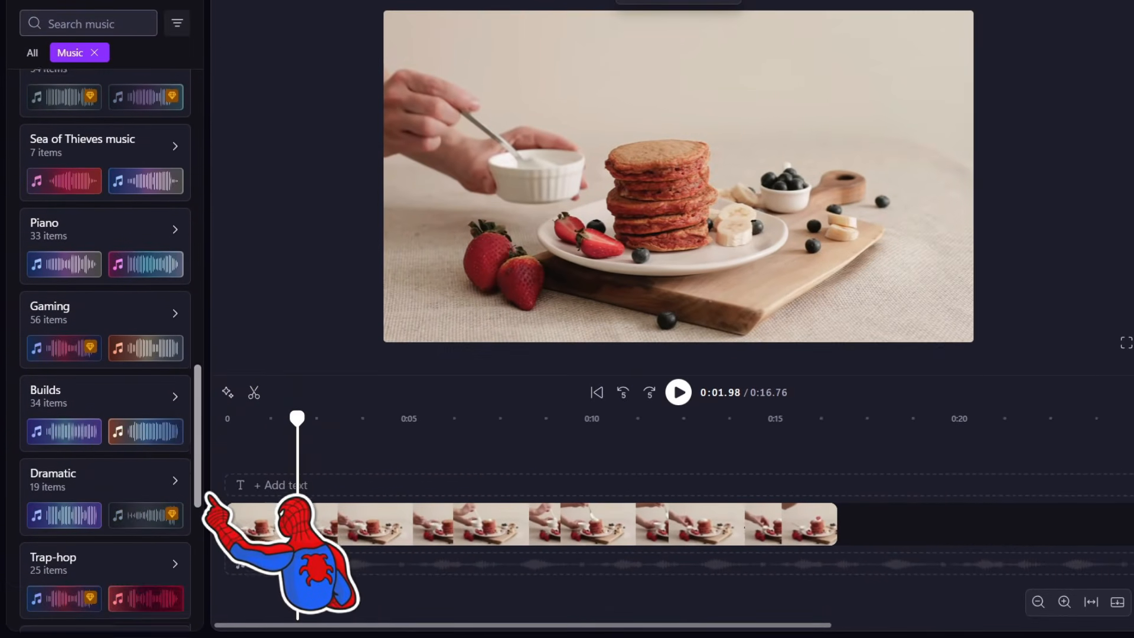
scroll(201, 508, "down", 4)
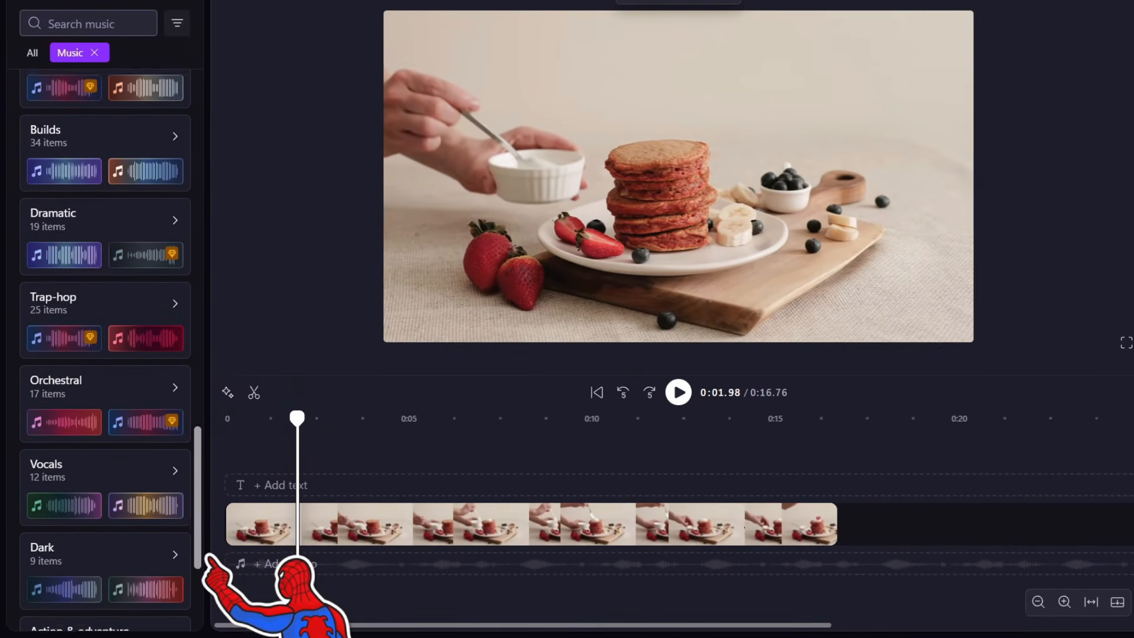
scroll(177, 496, "up", 11)
scroll(105, 354, "up", 4)
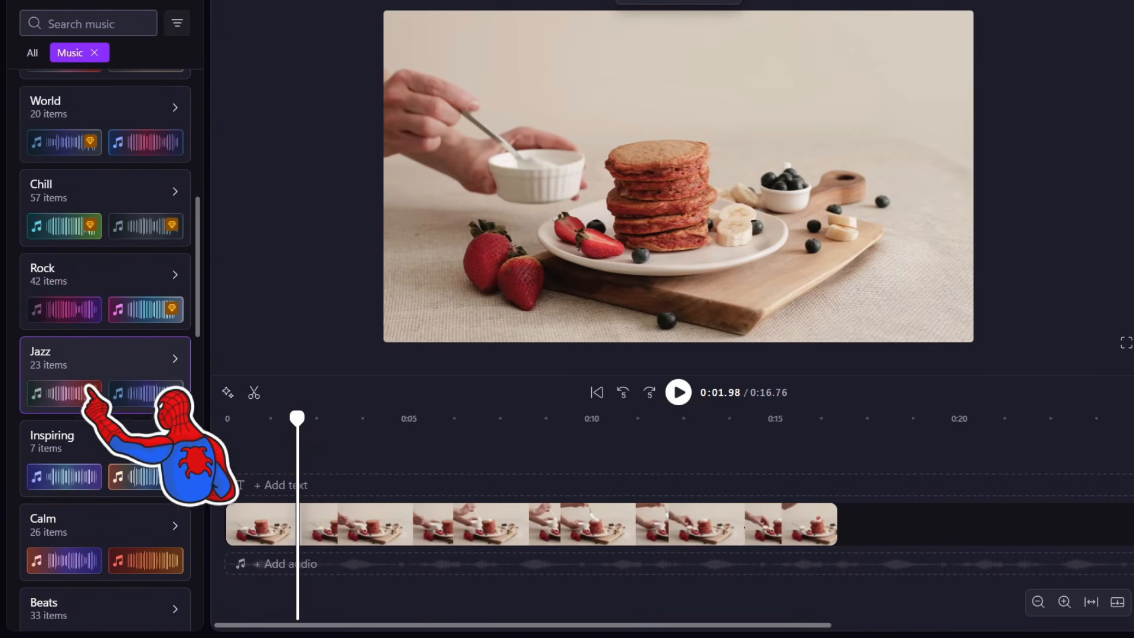
left_click(52, 358)
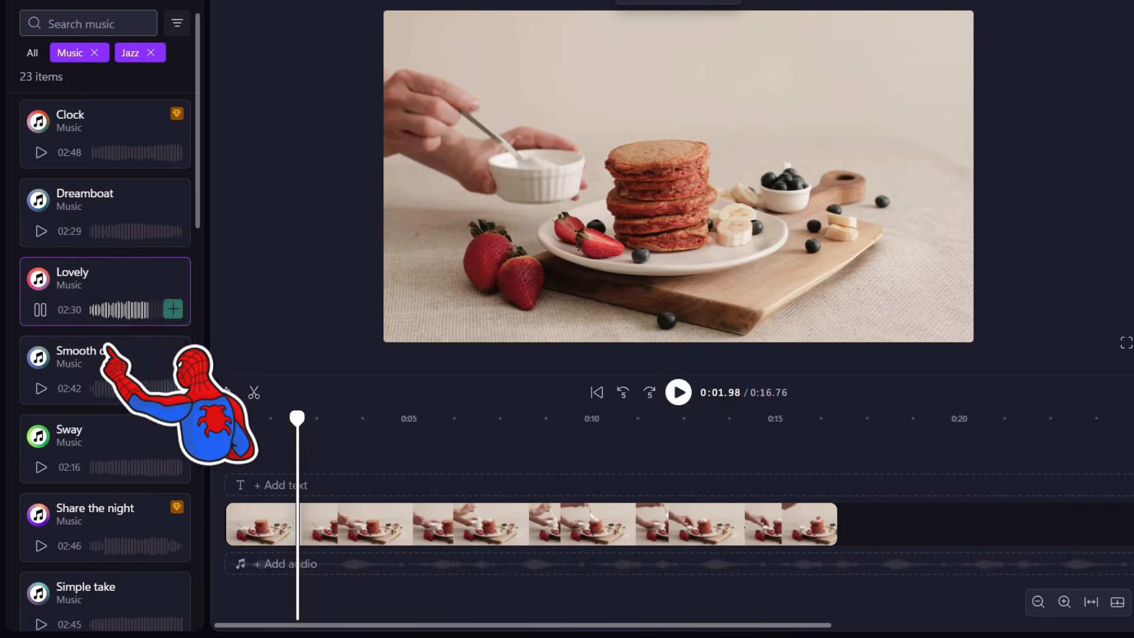
Find the Bossa girl track among the jazz music and preview it
scroll(39, 310, "down", 5)
left_click(39, 375)
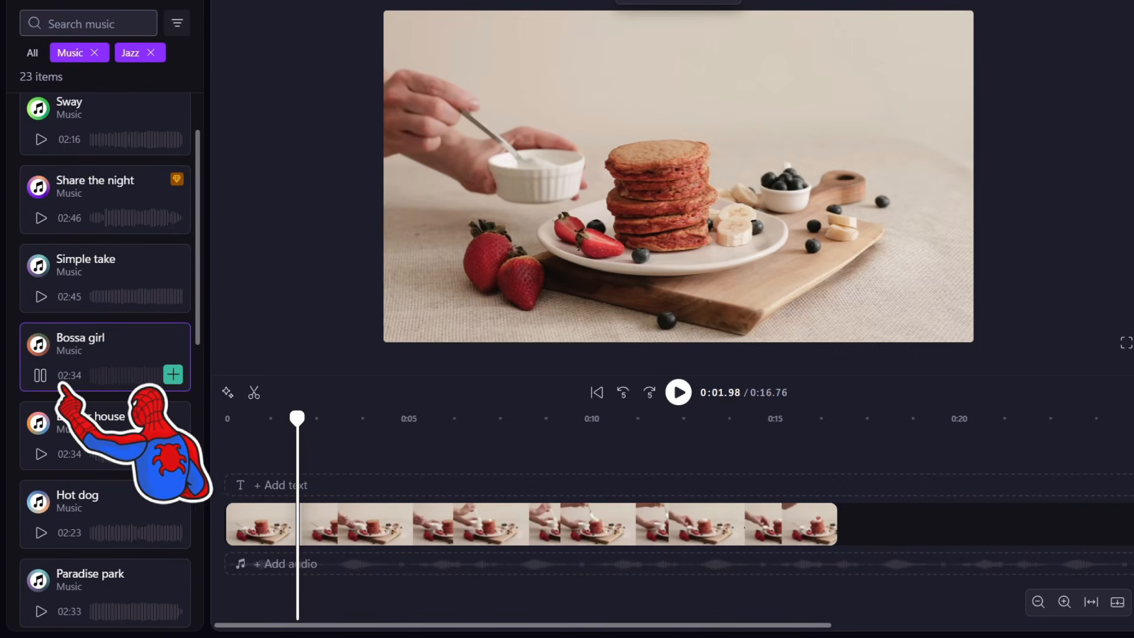
left_click(45, 390)
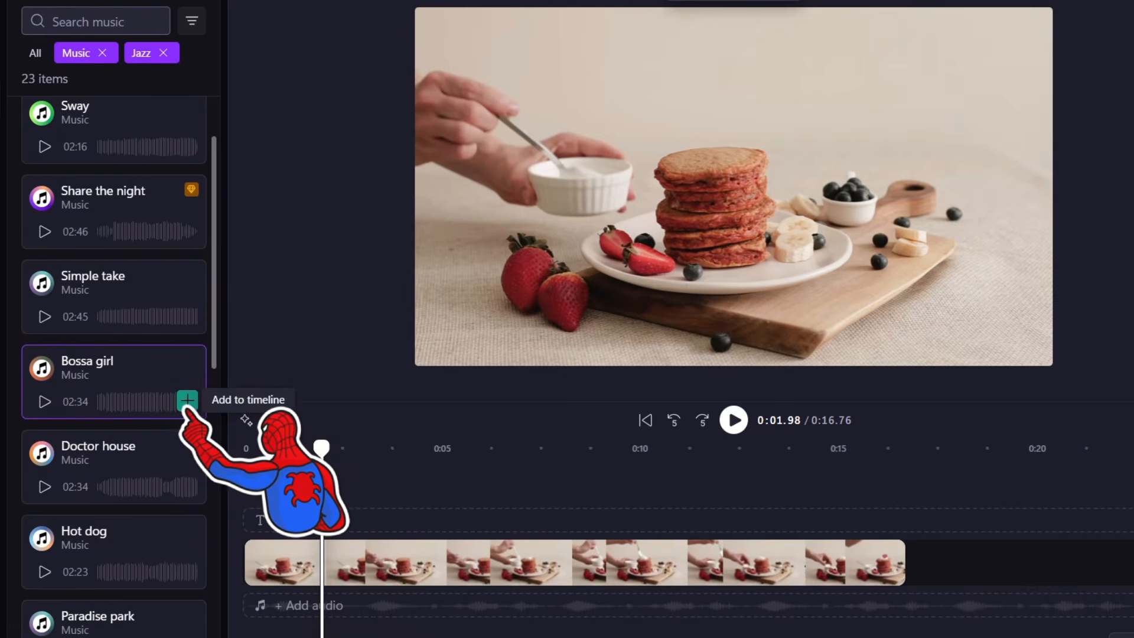
Add Bossa girl to the audio track from the start of the video and play the result from the beginning
left_click(187, 399)
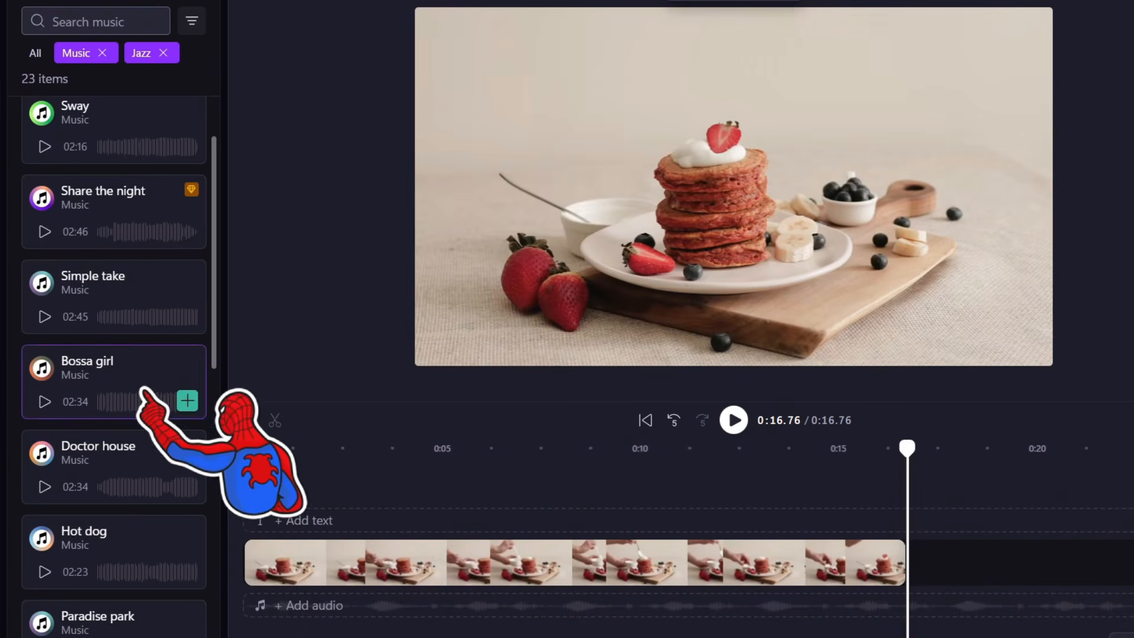
left_click_drag(178, 399, 266, 604)
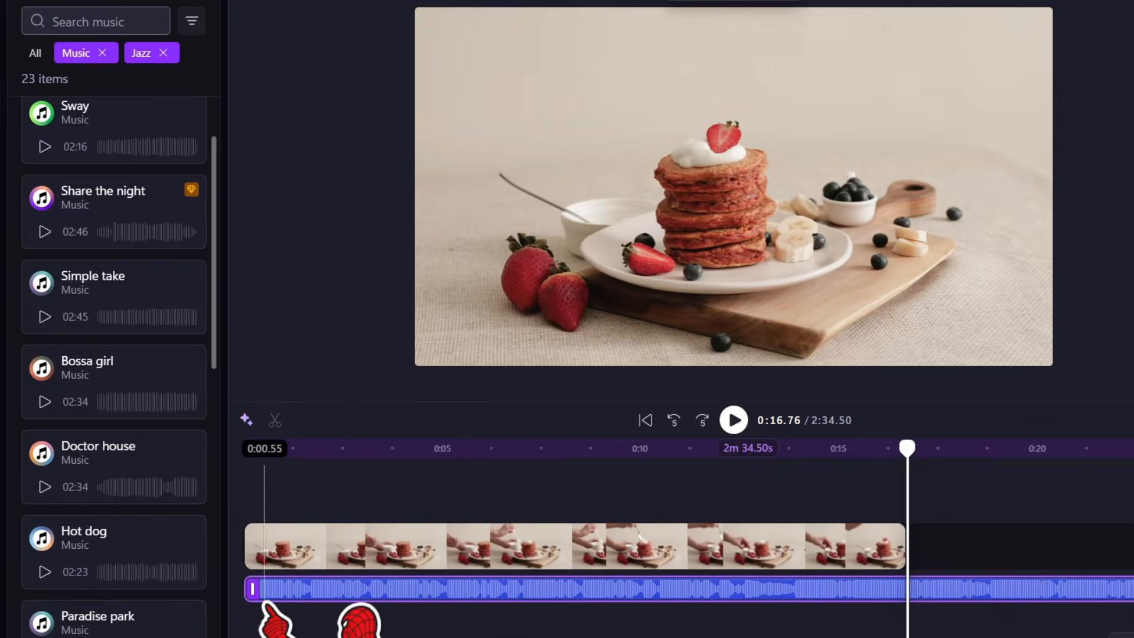
left_click_drag(908, 450, 6, 443)
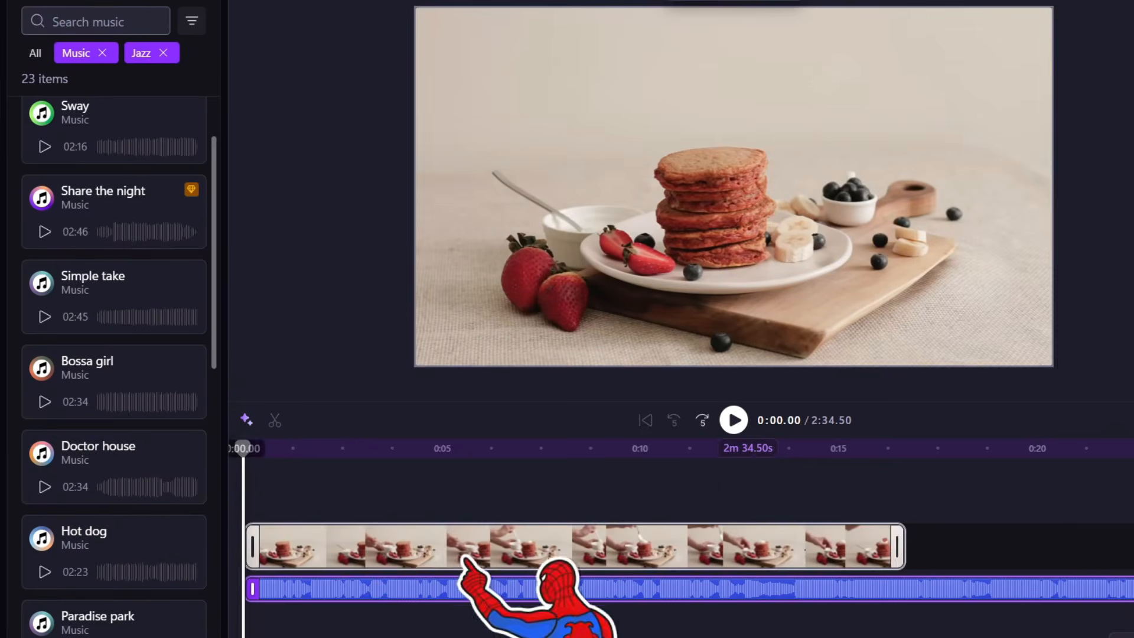
left_click(734, 421)
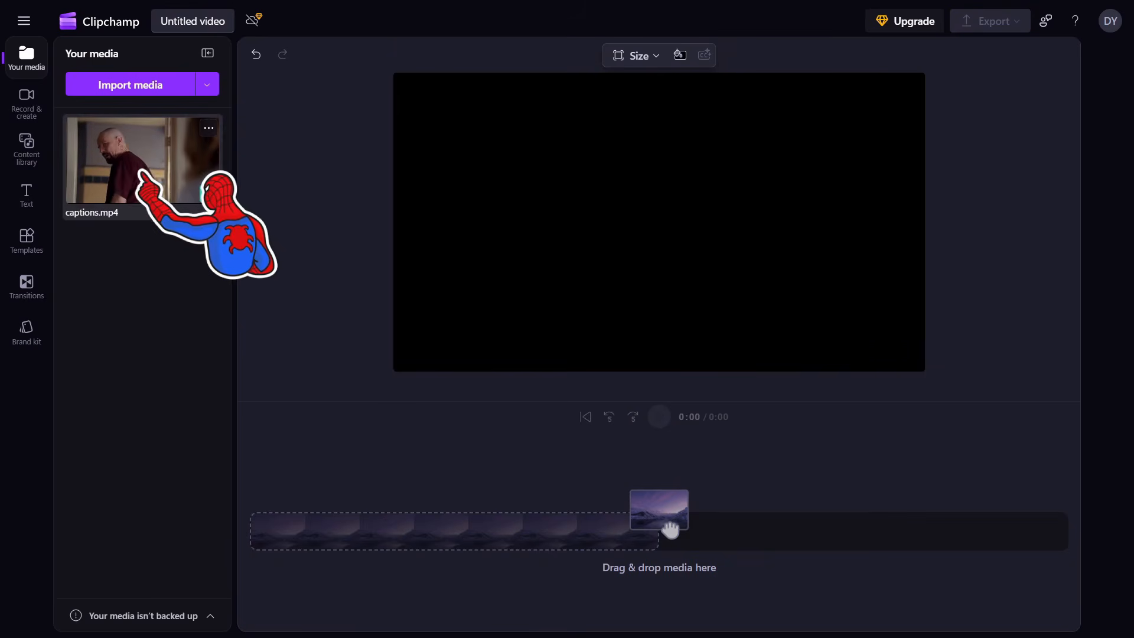
Place captions.mp4 on the empty timeline and start generating AI autocaptions for it
left_click_drag(142, 171, 288, 532)
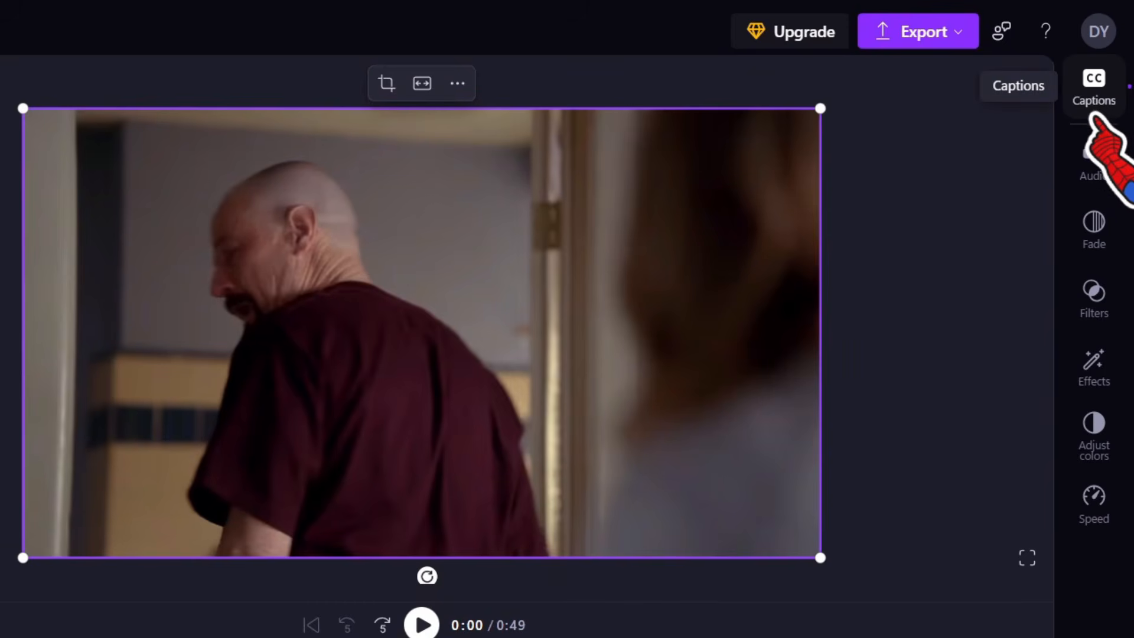
left_click(1093, 89)
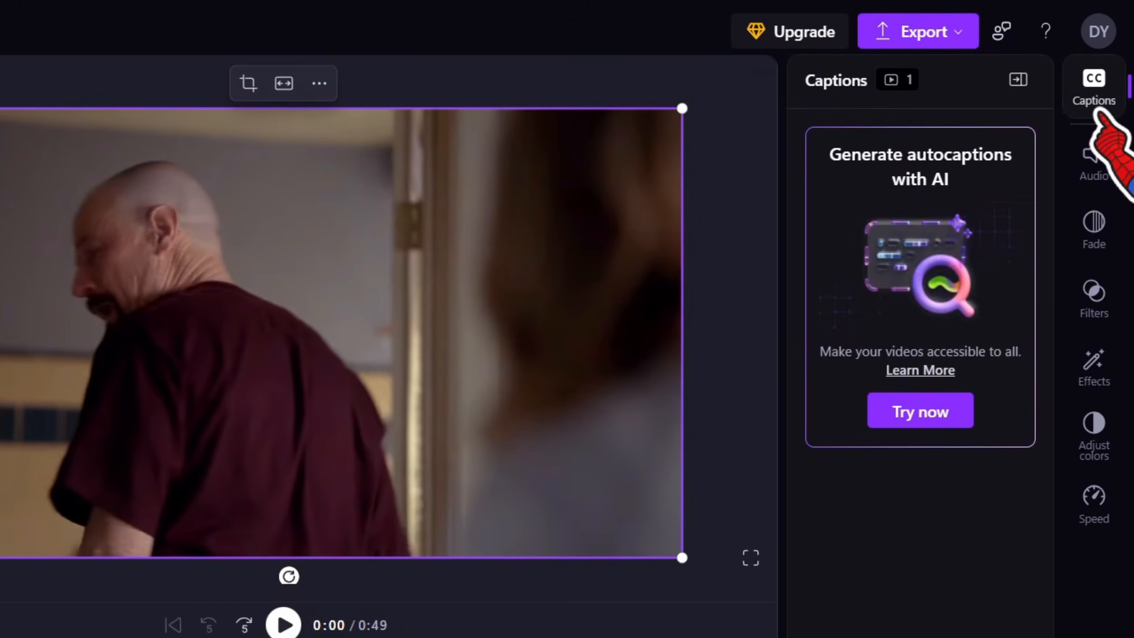
left_click(916, 410)
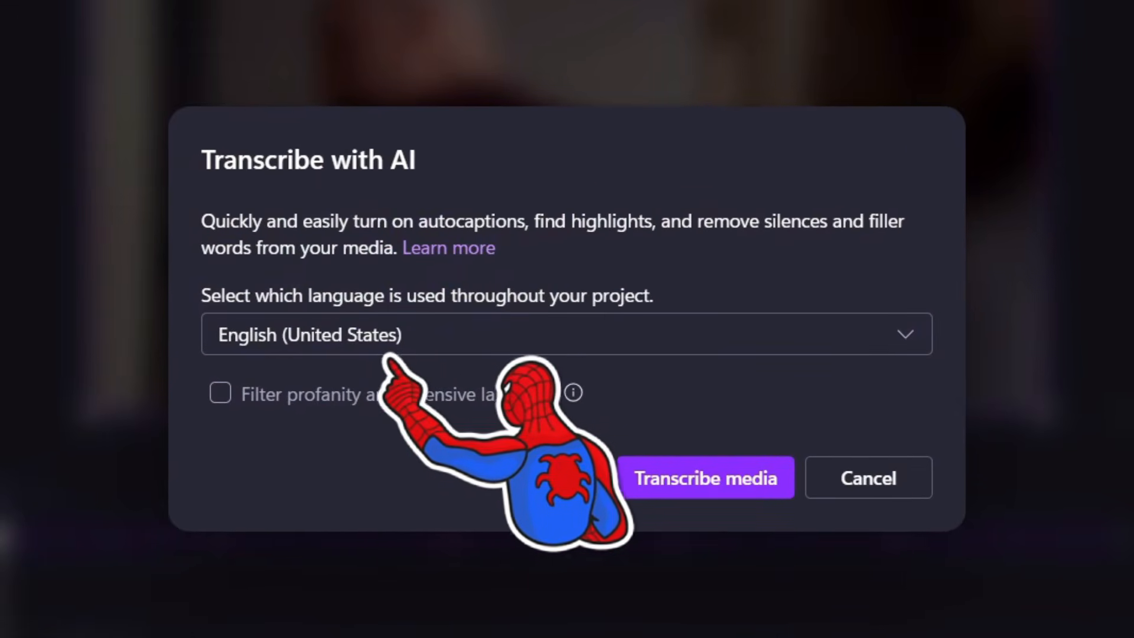
Look through the transcription languages, keep English (United States) and transcribe the media
left_click(398, 336)
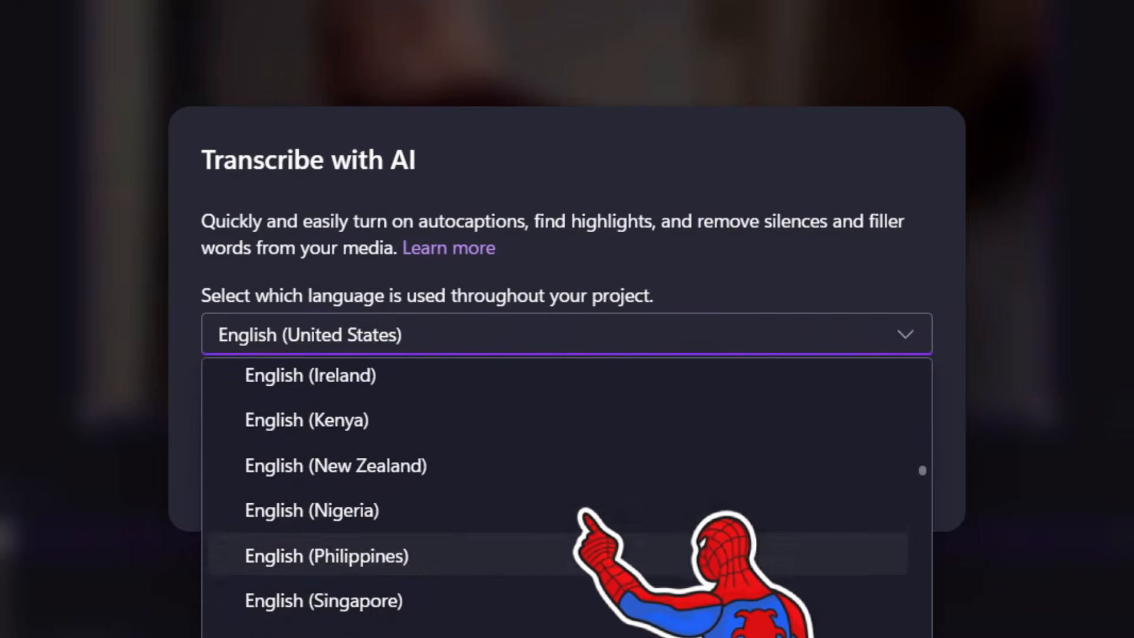
scroll(581, 513, "up", 10)
scroll(414, 532, "up", 4)
scroll(413, 460, "down", 12)
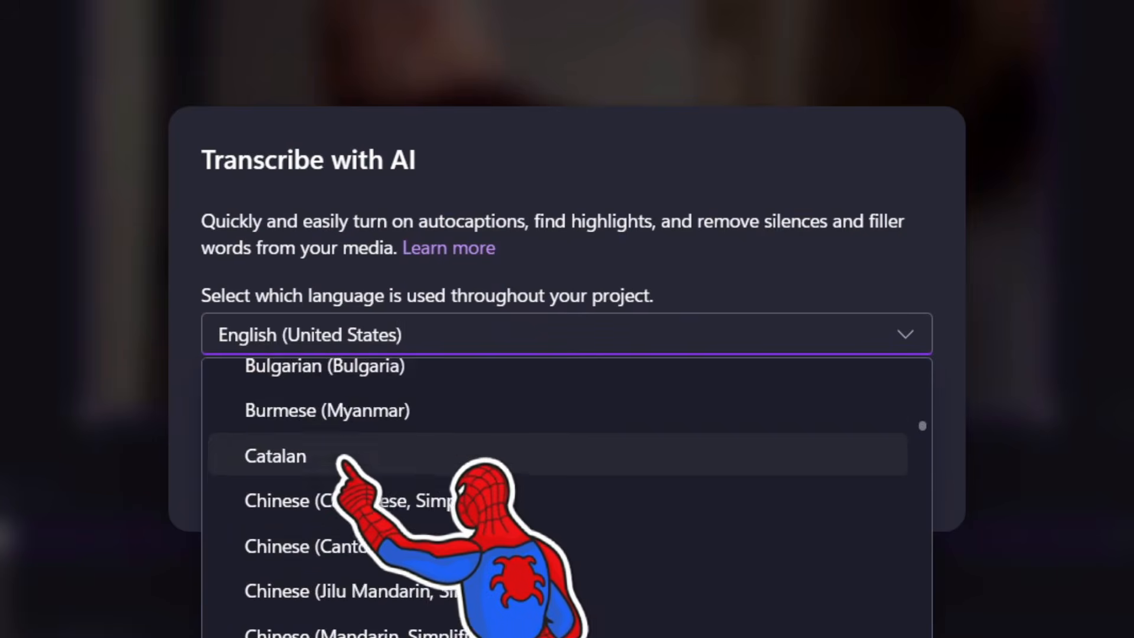
scroll(567, 496, "down", 20)
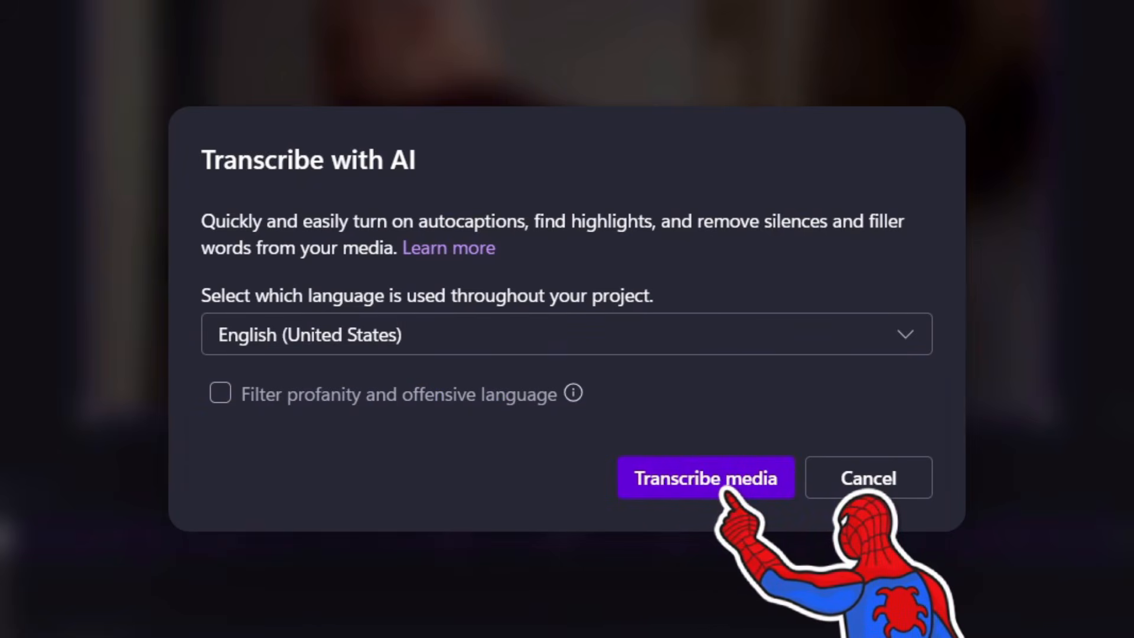
left_click(706, 478)
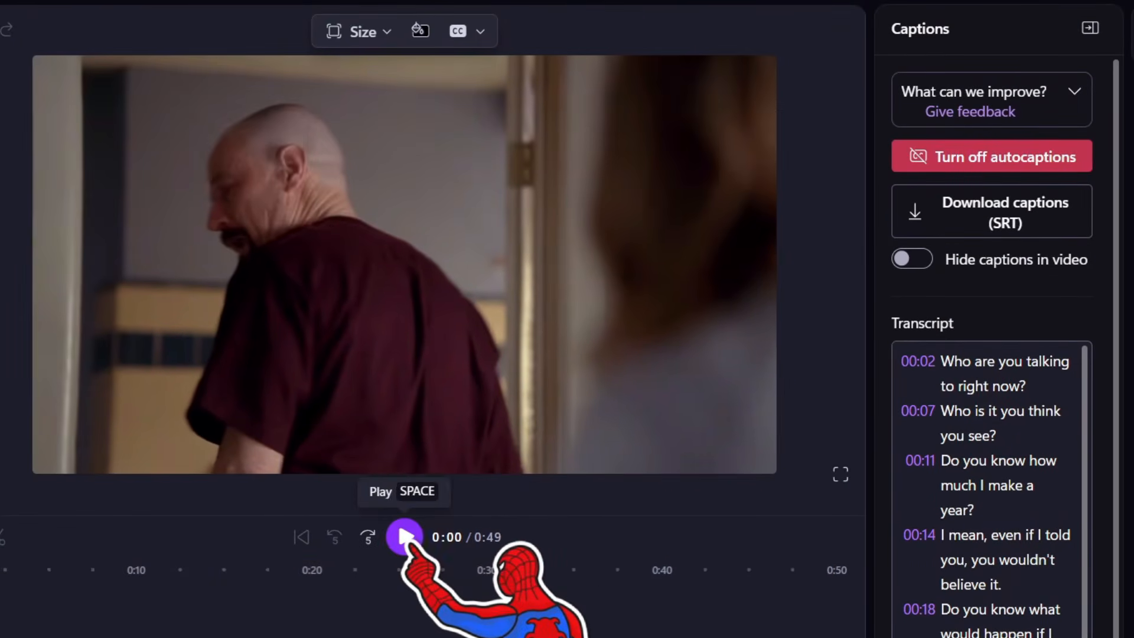
Play the video up to the first caption, pause there and select the caption text
left_click(405, 536)
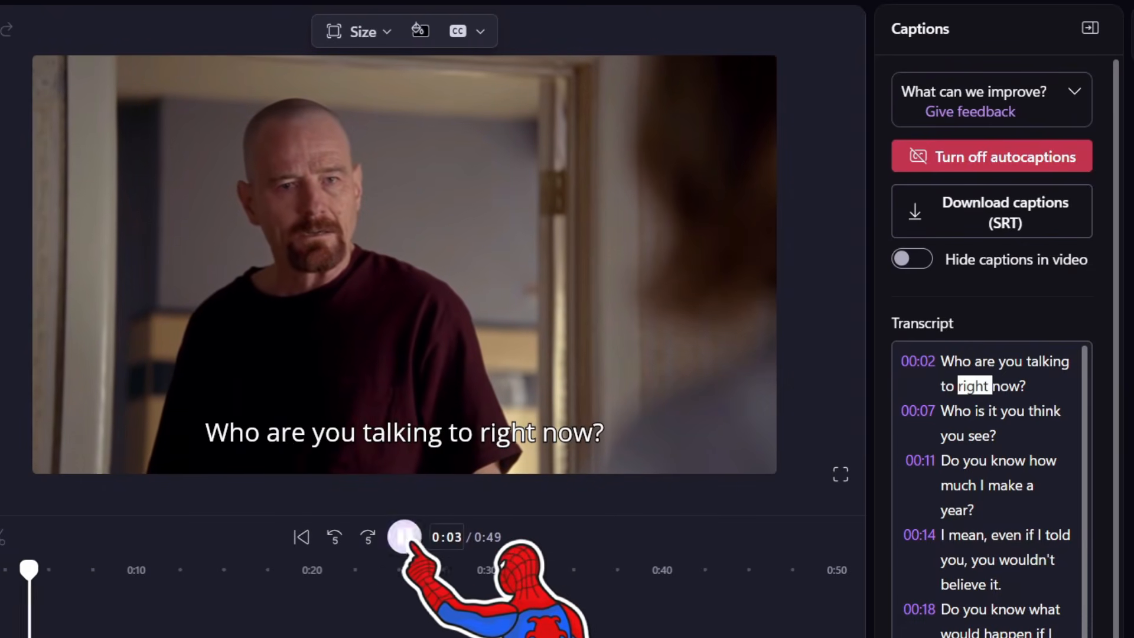
left_click(405, 536)
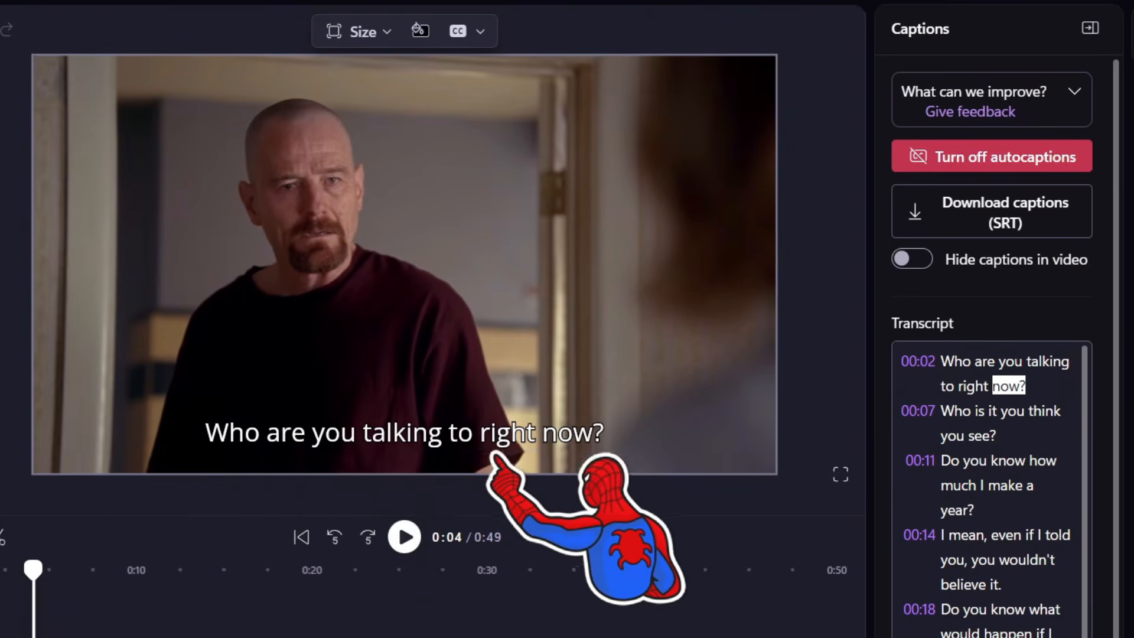
left_click(443, 437)
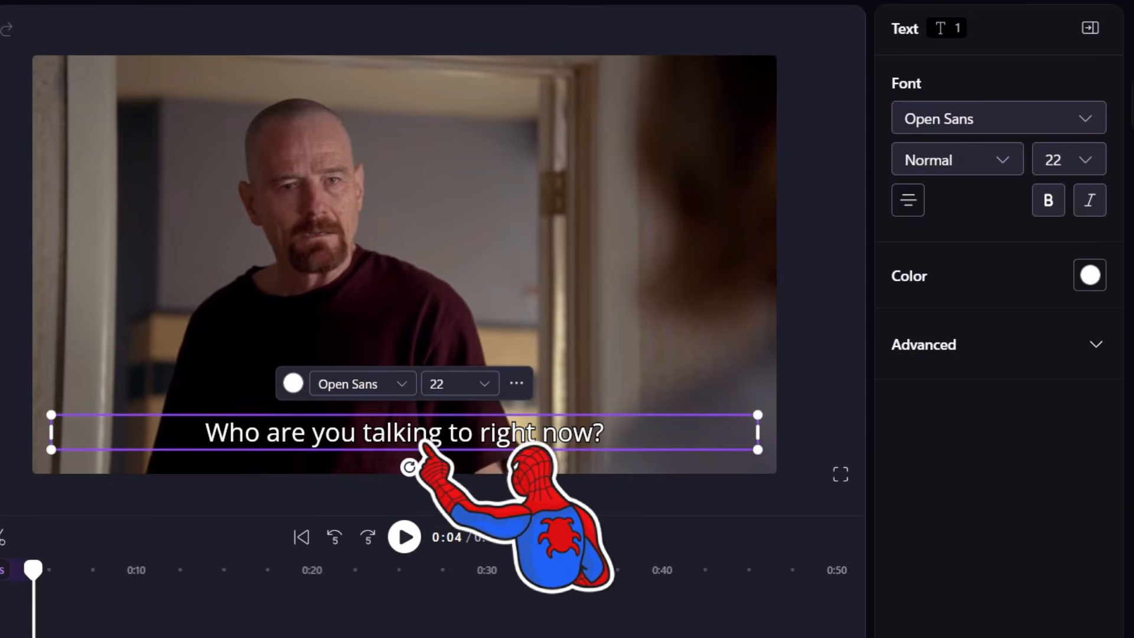
Try pink and yellow (#FAFF00) as the caption text colour and return it to white
left_click(292, 384)
left_click(365, 261)
left_click(278, 261)
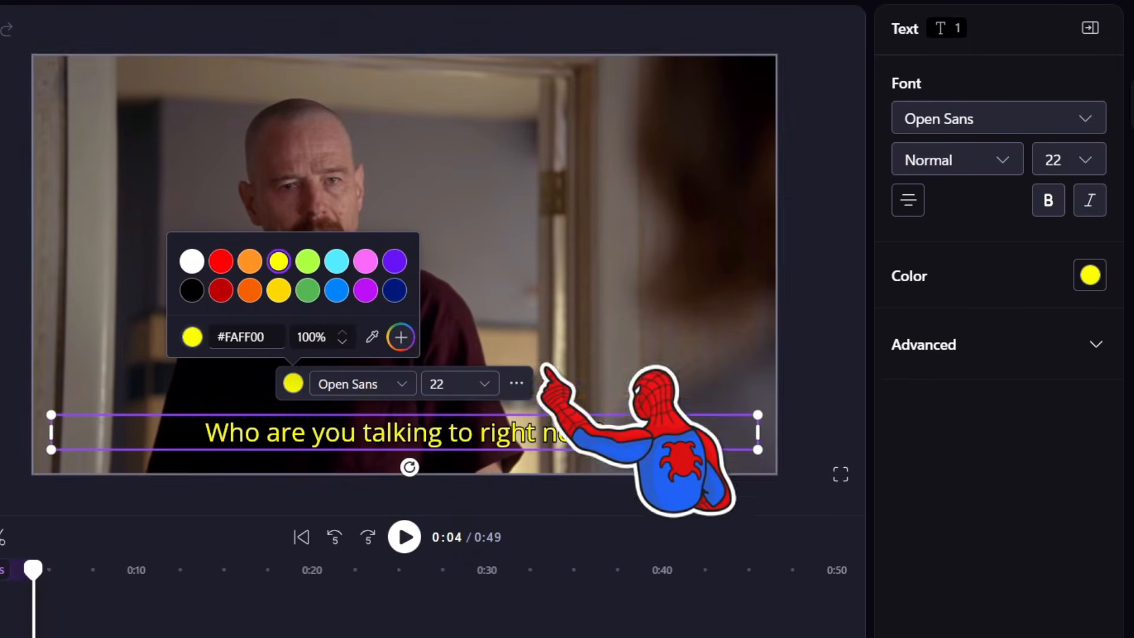
left_click(191, 261)
Set the caption text to bold Noto Sans at size 24
left_click(396, 384)
left_click(472, 409)
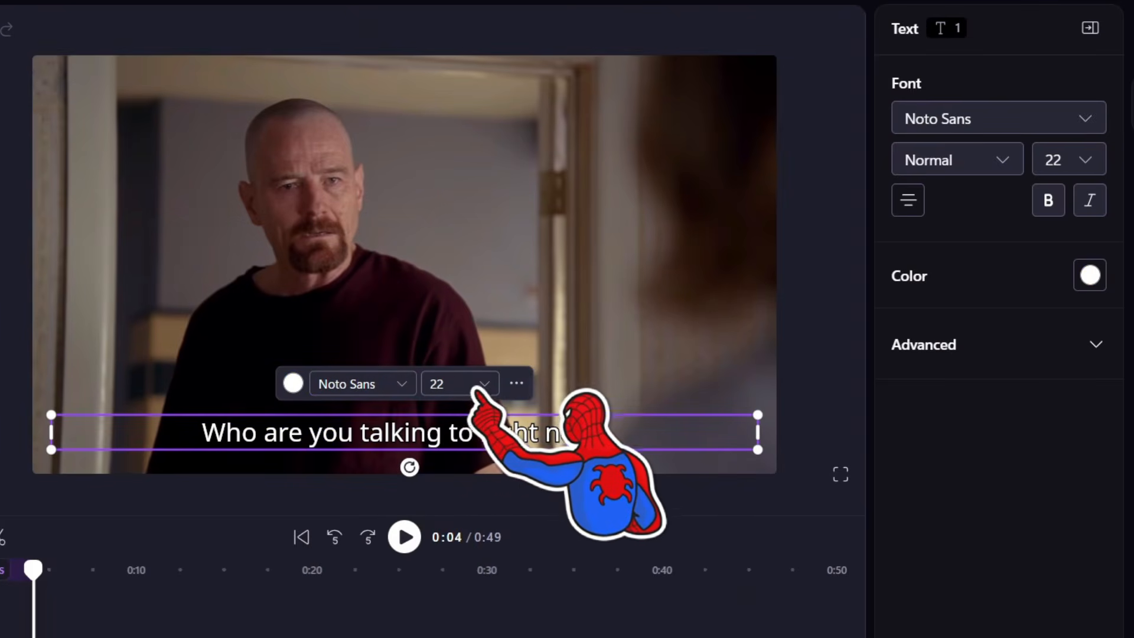
left_click(479, 385)
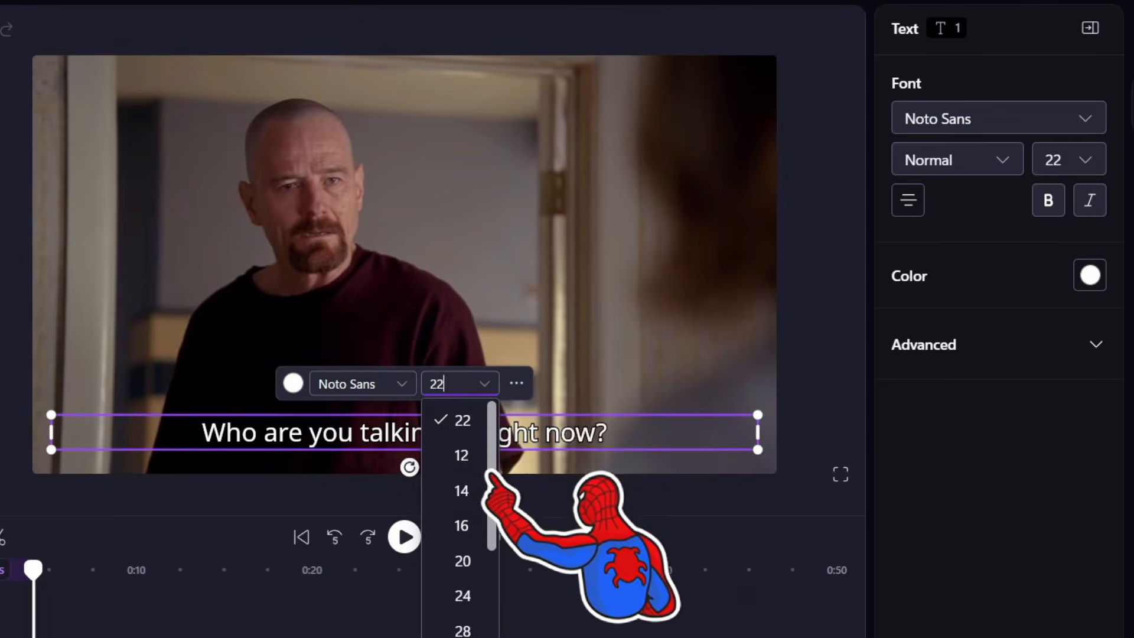
left_click(463, 595)
left_click(1048, 200)
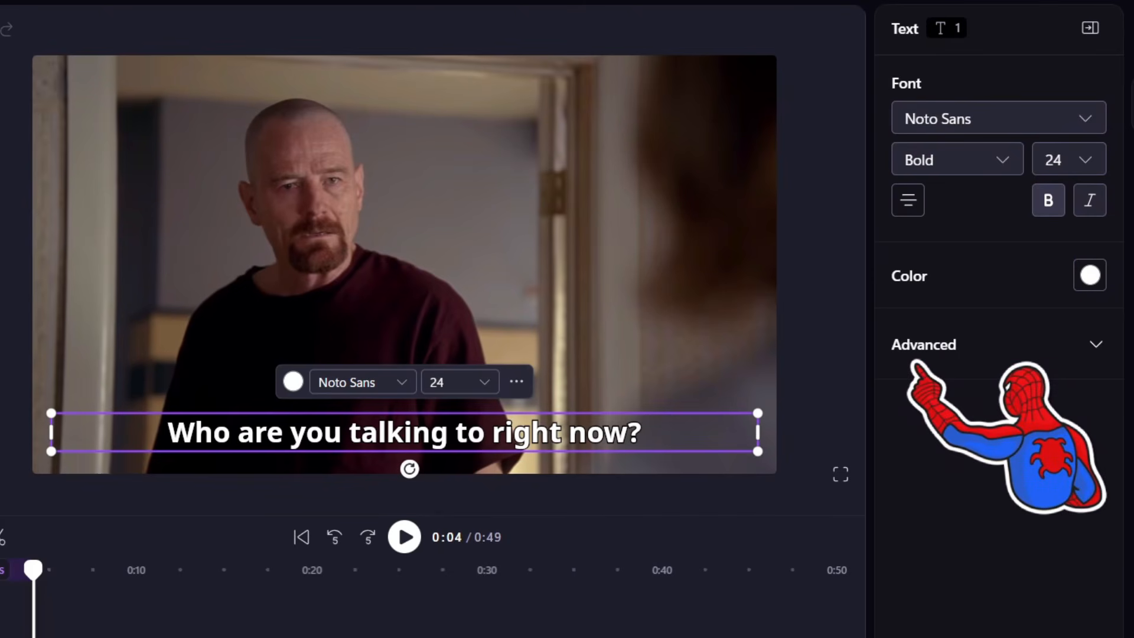
Give the caption text a heavier black outline in its advanced settings and play the video to review the captions
left_click(933, 349)
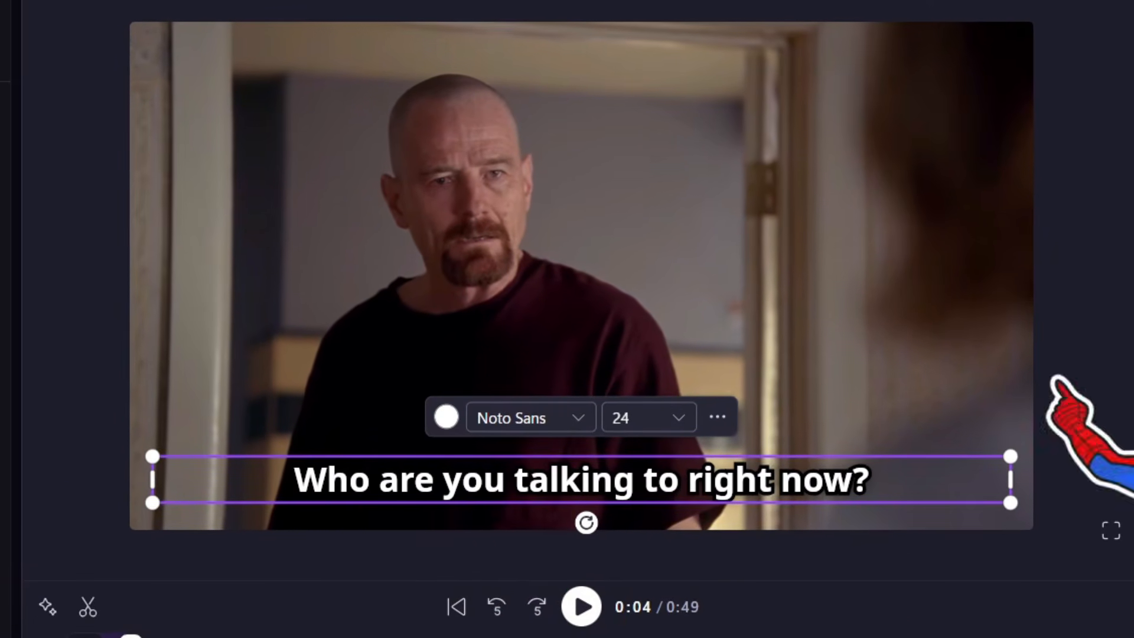
left_click(422, 501)
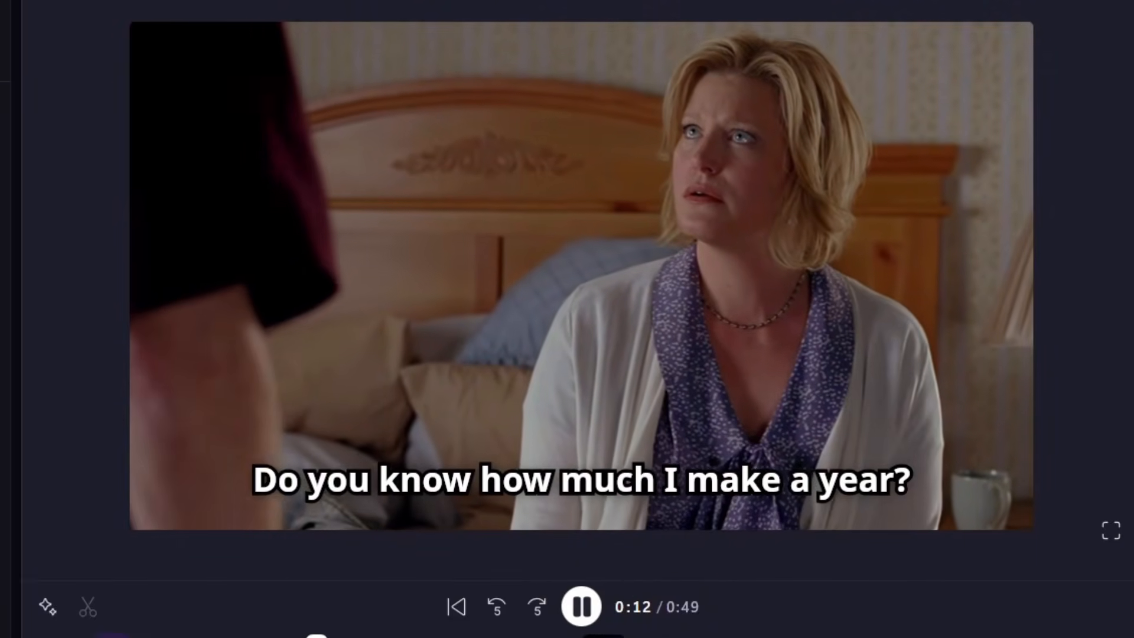
left_click(581, 606)
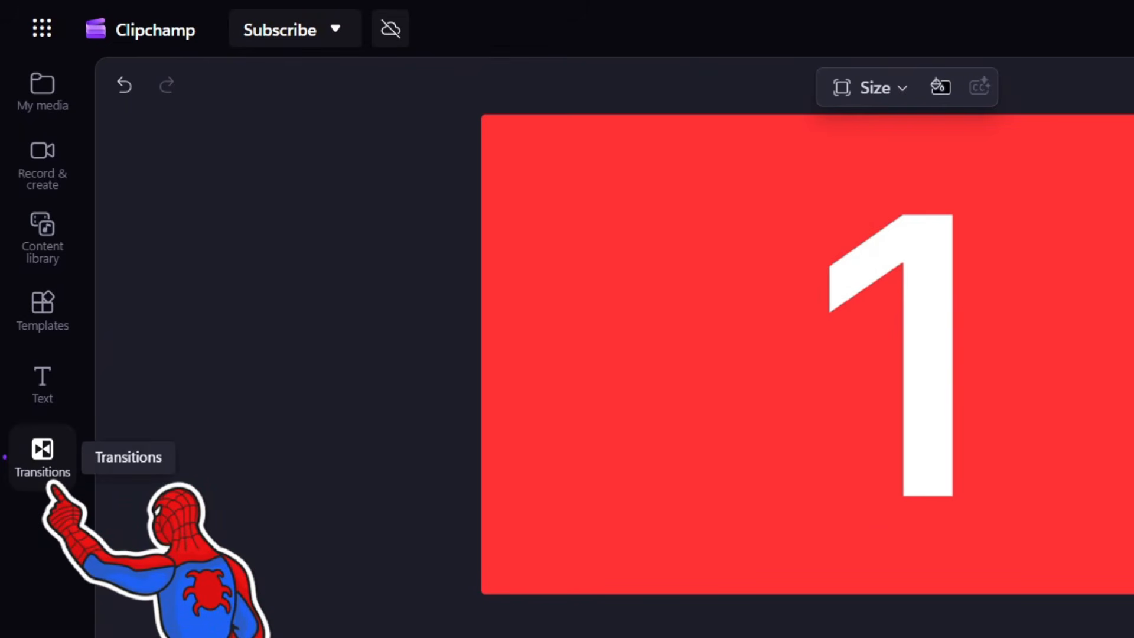
Open the transitions library and widen it to browse the available transitions
left_click(42, 454)
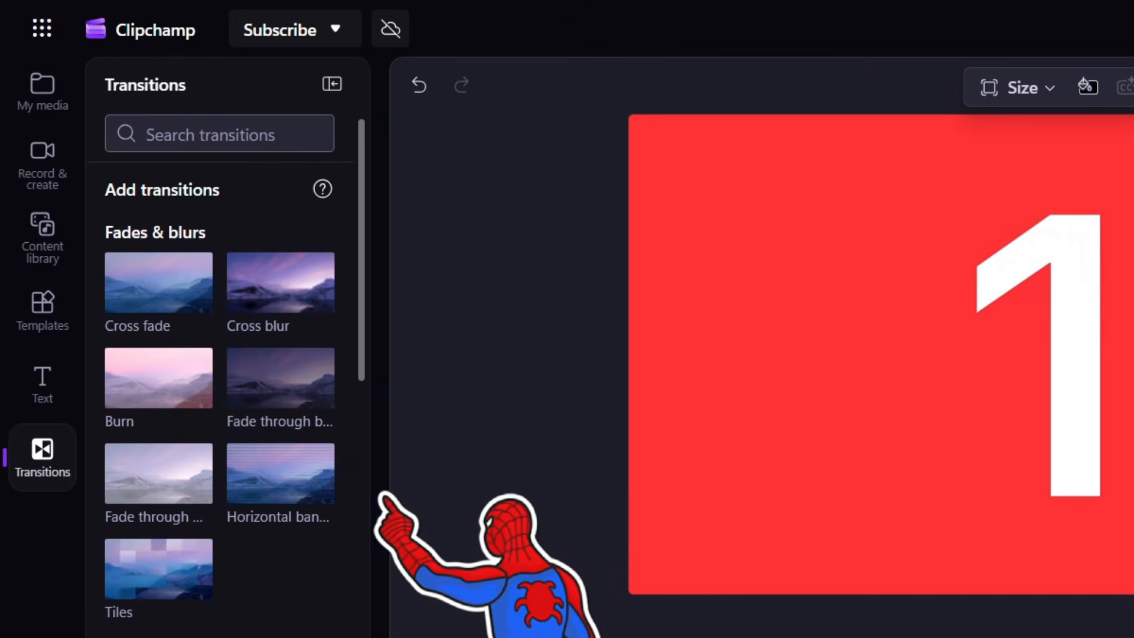
left_click_drag(376, 491, 666, 278)
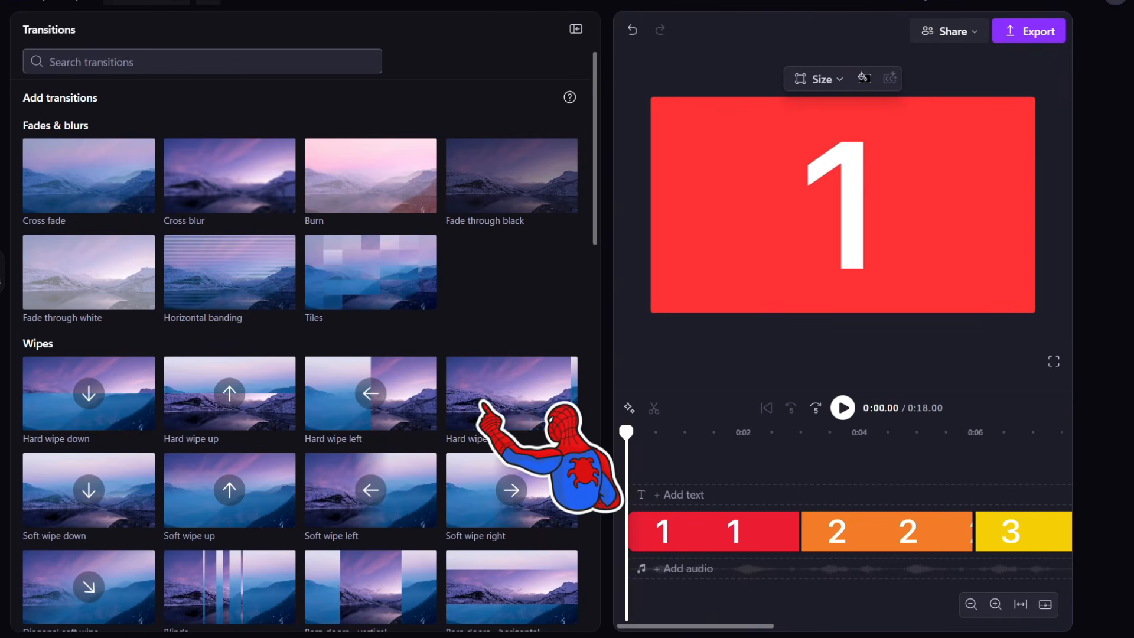
scroll(489, 402, "down", 15)
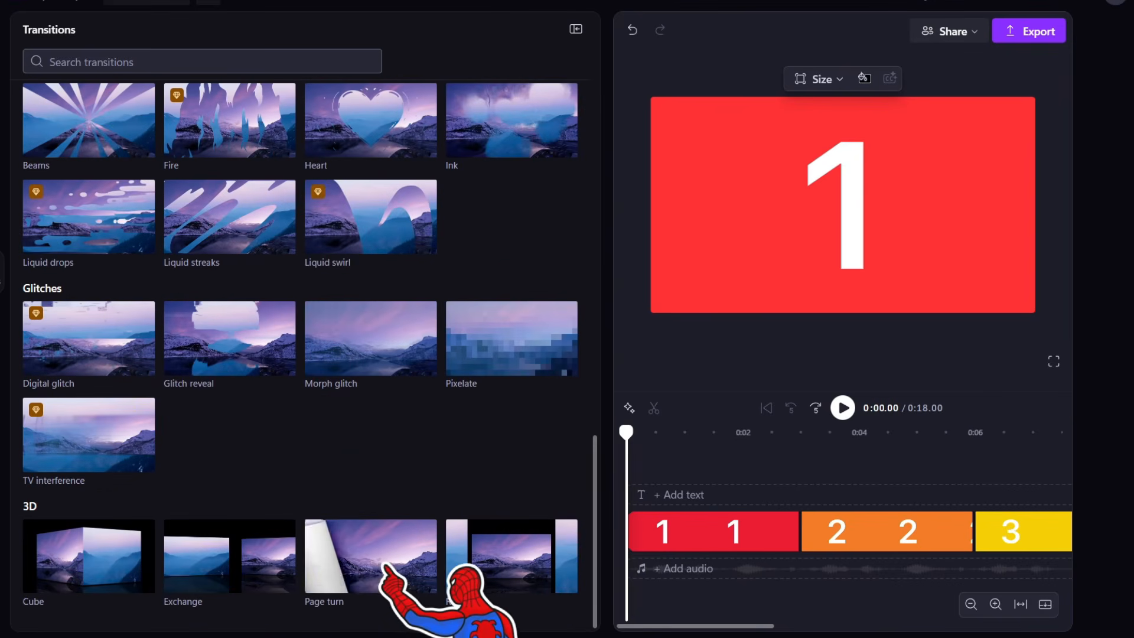
Apply the Page turn transition between clips 1 and 2 and play it back
left_click_drag(390, 564, 946, 513)
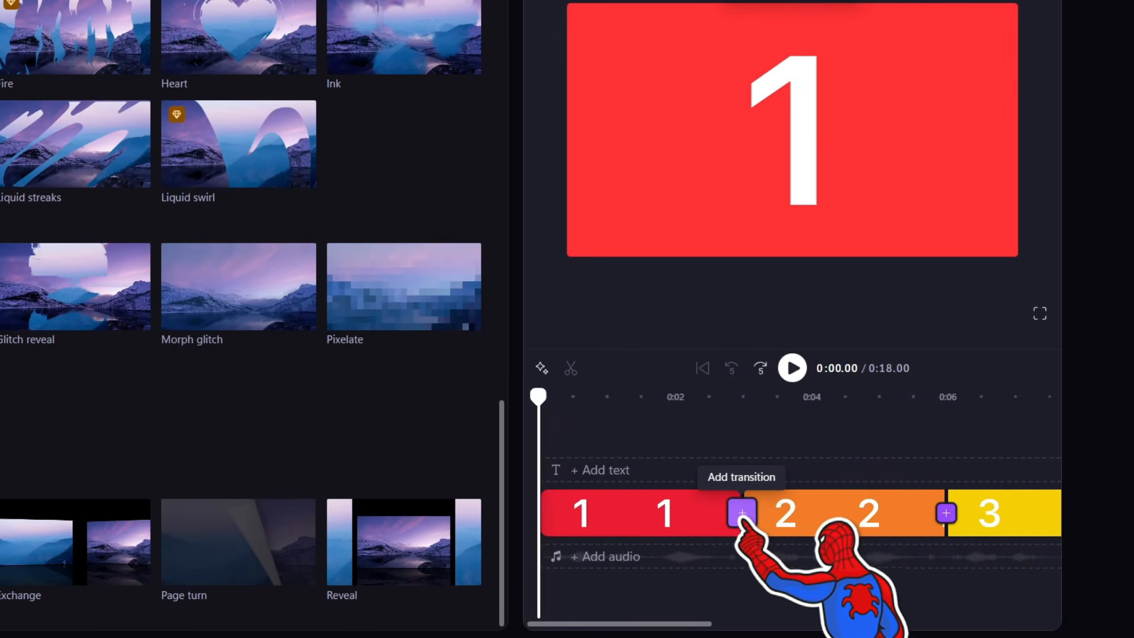
left_click_drag(742, 520, 743, 520)
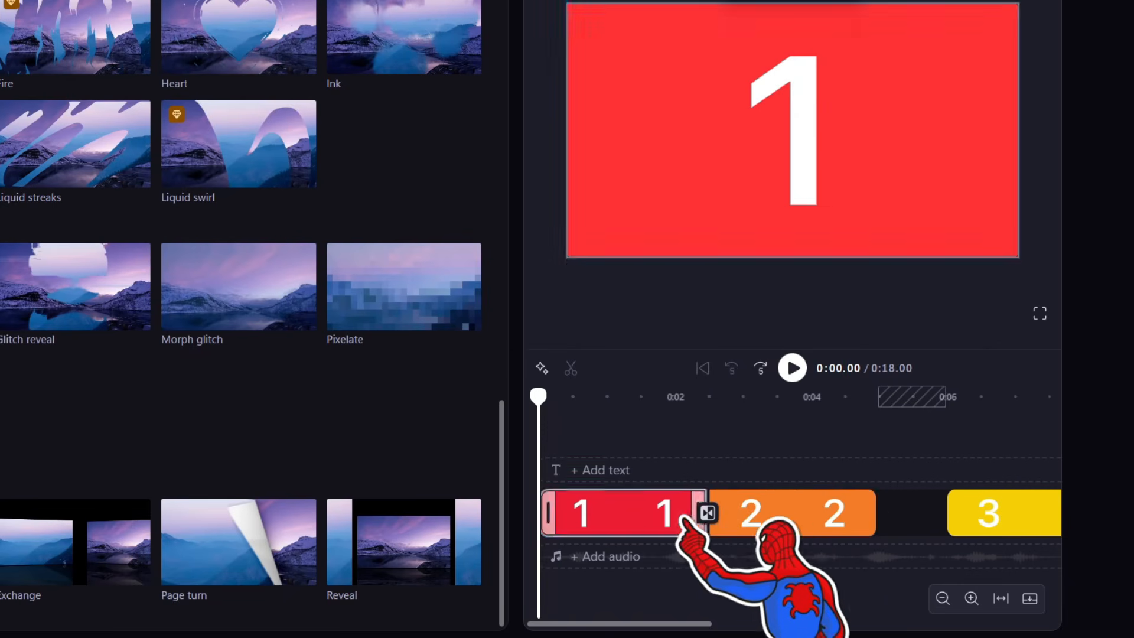
left_click(792, 367)
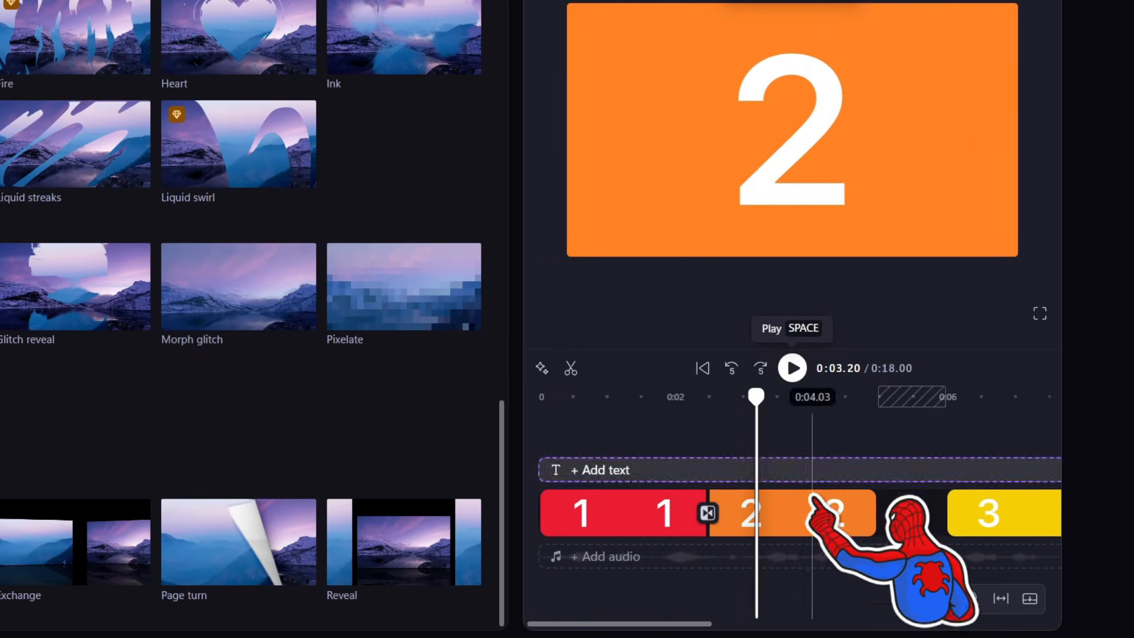
Delete the empty gap between clips 2 and 3 on the timeline
left_click(686, 519)
mouse_move(919, 517)
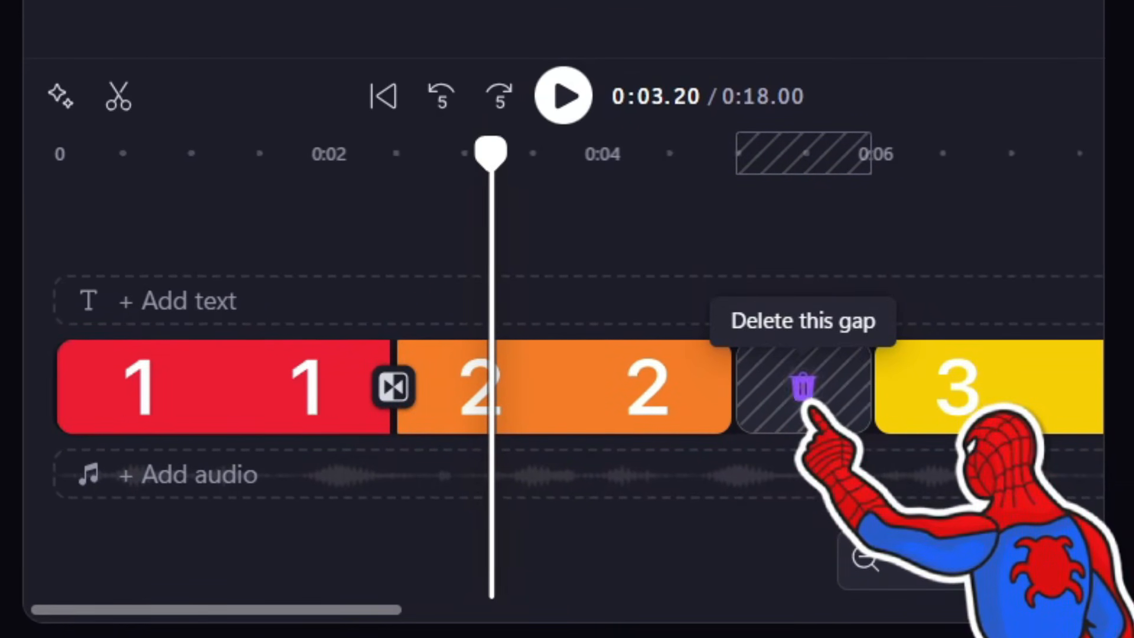
left_click(803, 388)
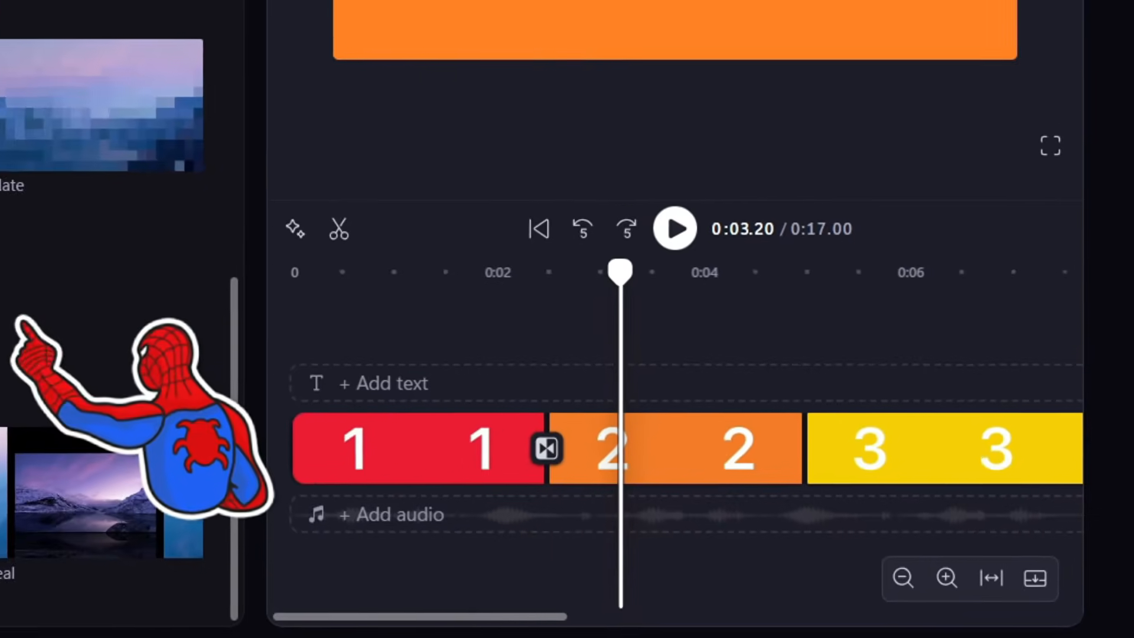
Apply the Push left transition between clips 2 and 3 and play it back
scroll(47, 284, "up", 4)
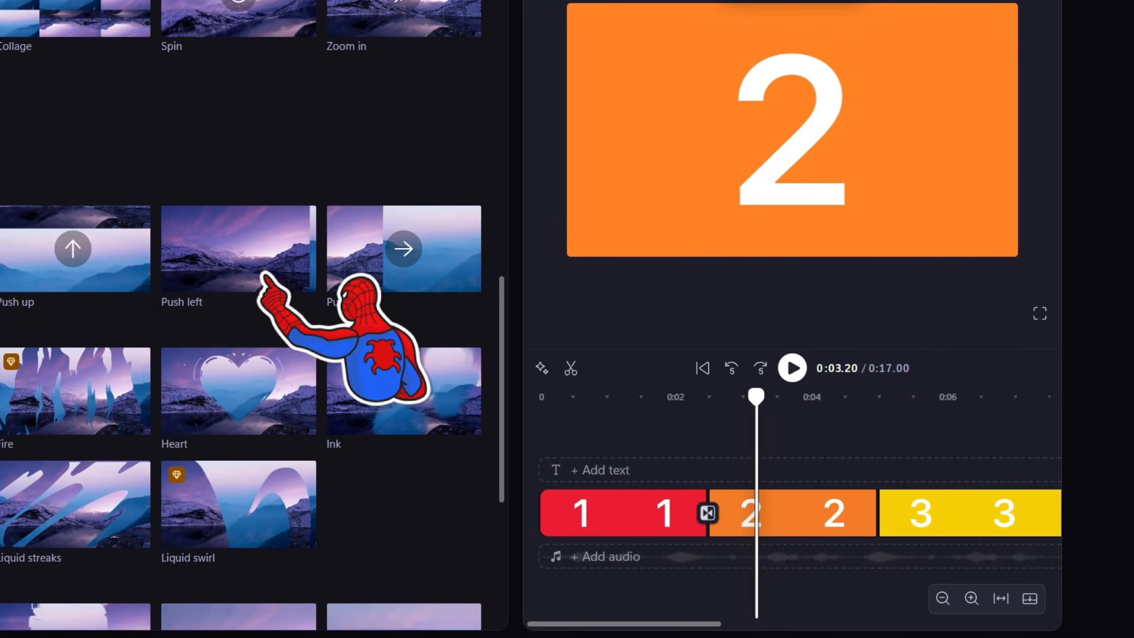
left_click_drag(239, 248, 277, 265)
left_click_drag(365, 268, 710, 515)
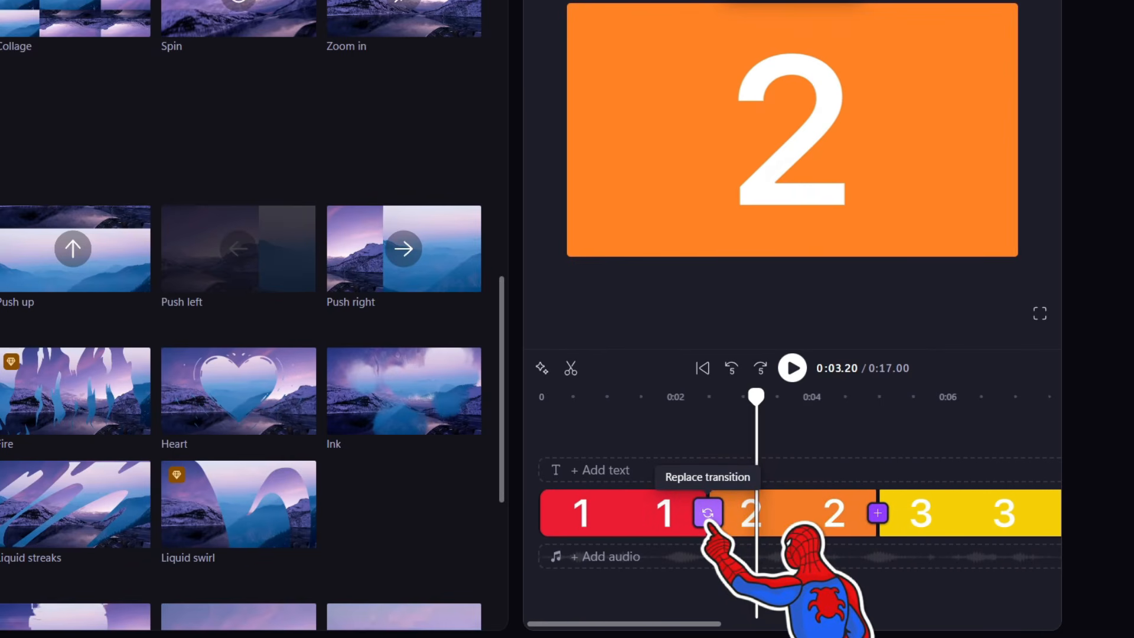
left_click_drag(708, 522, 878, 512)
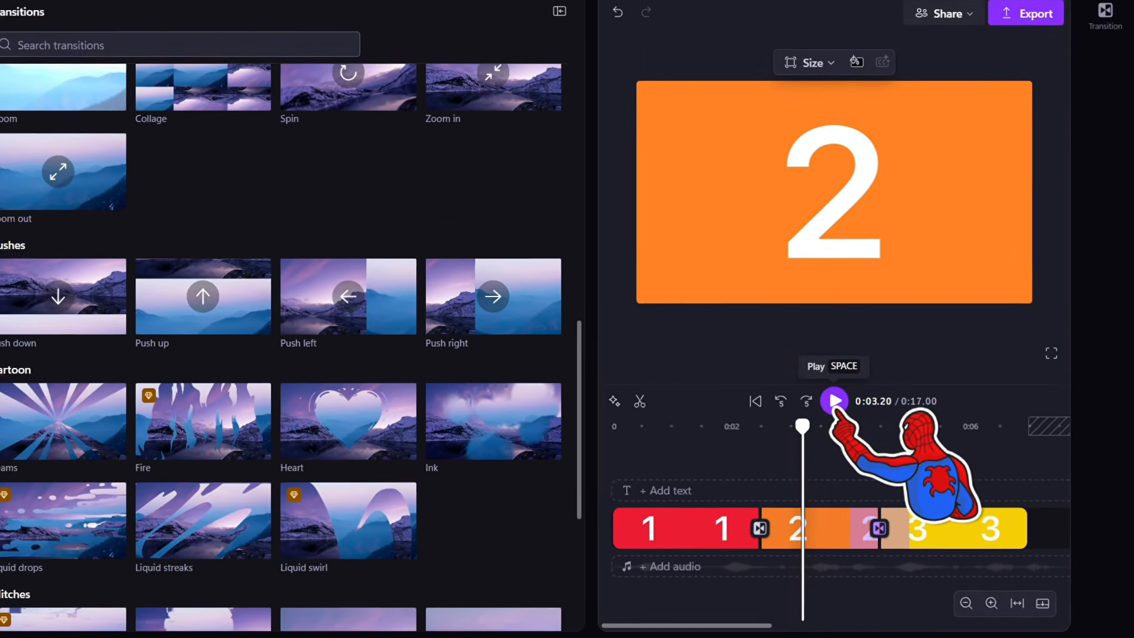
left_click(792, 368)
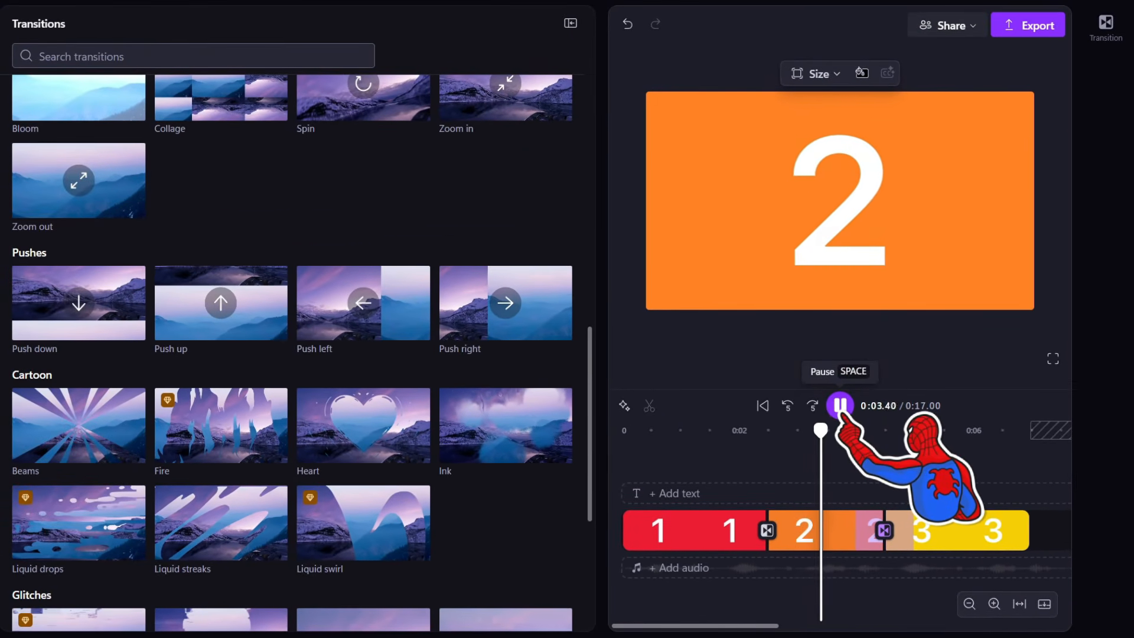
left_click(839, 405)
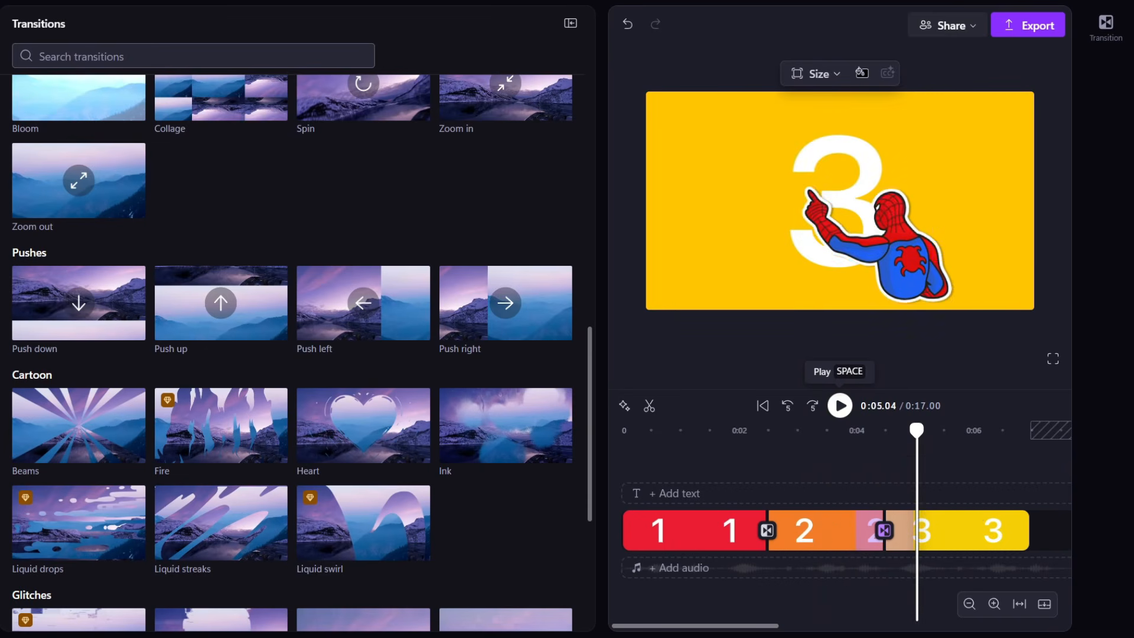
left_click(890, 350)
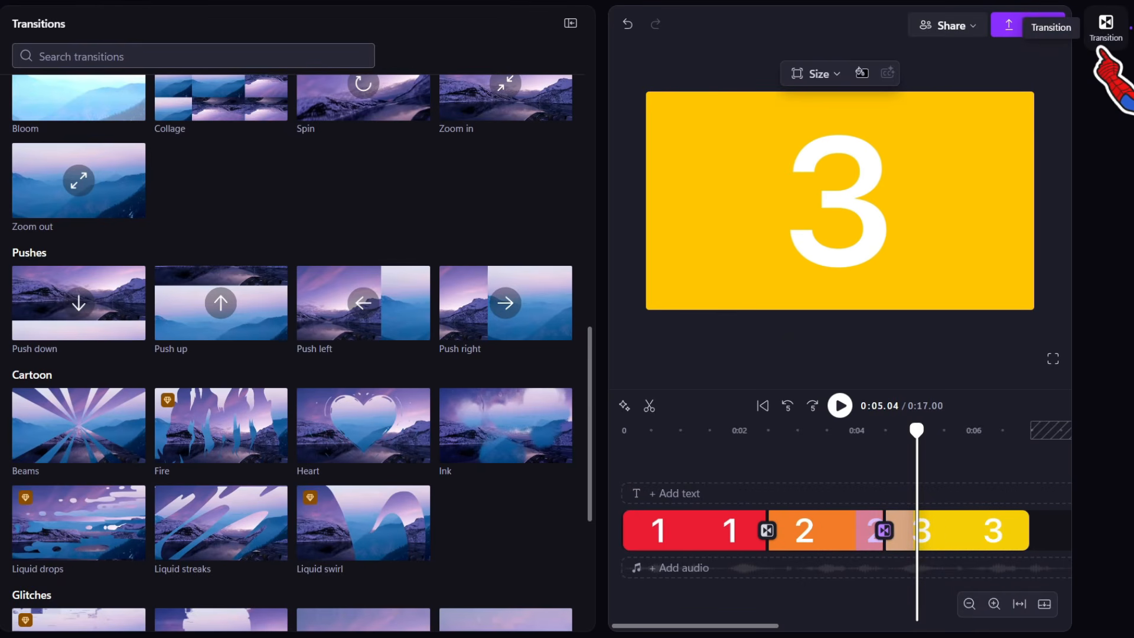
Switch from the transitions library to the settings of the Push left transition and replay it from clip 2
left_click(1103, 42)
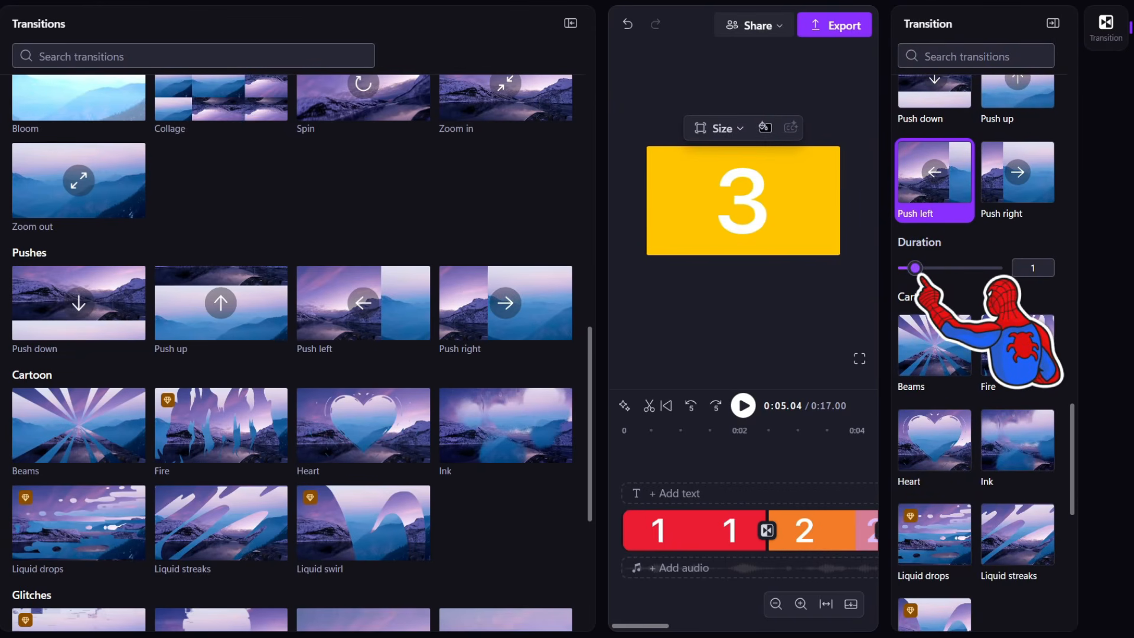
left_click(571, 24)
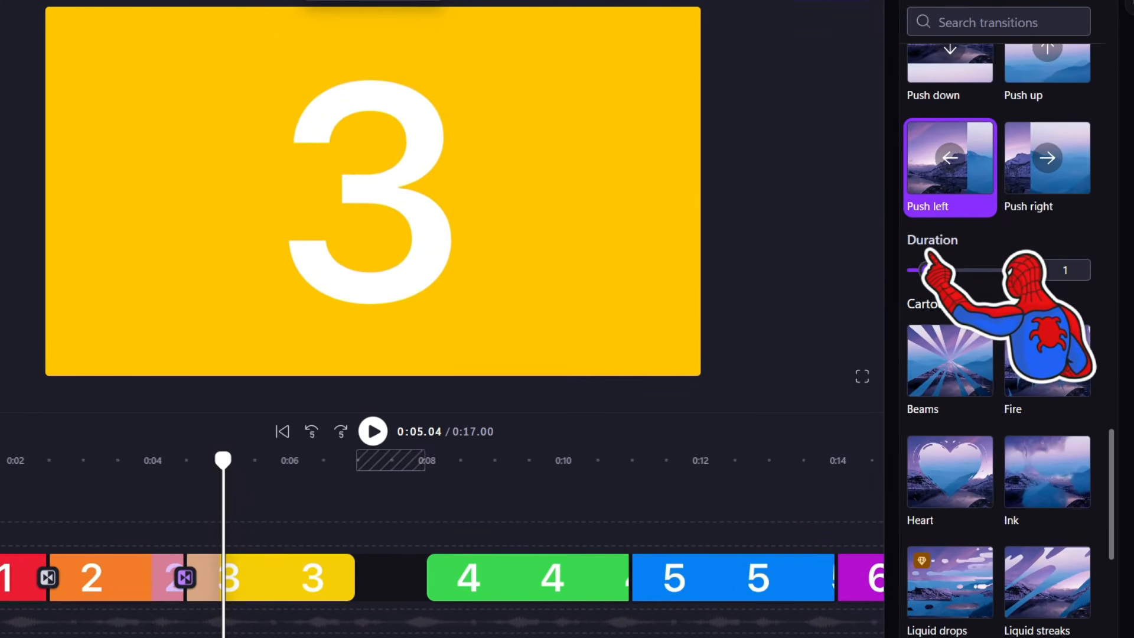
left_click_drag(223, 461, 141, 462)
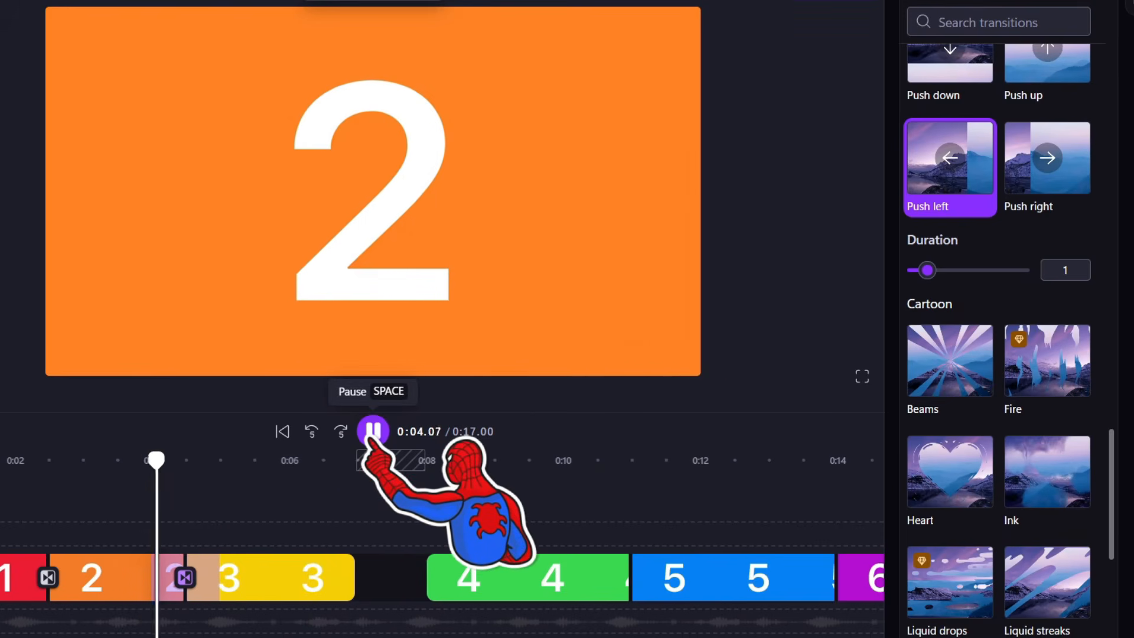
left_click(372, 431)
left_click(378, 322)
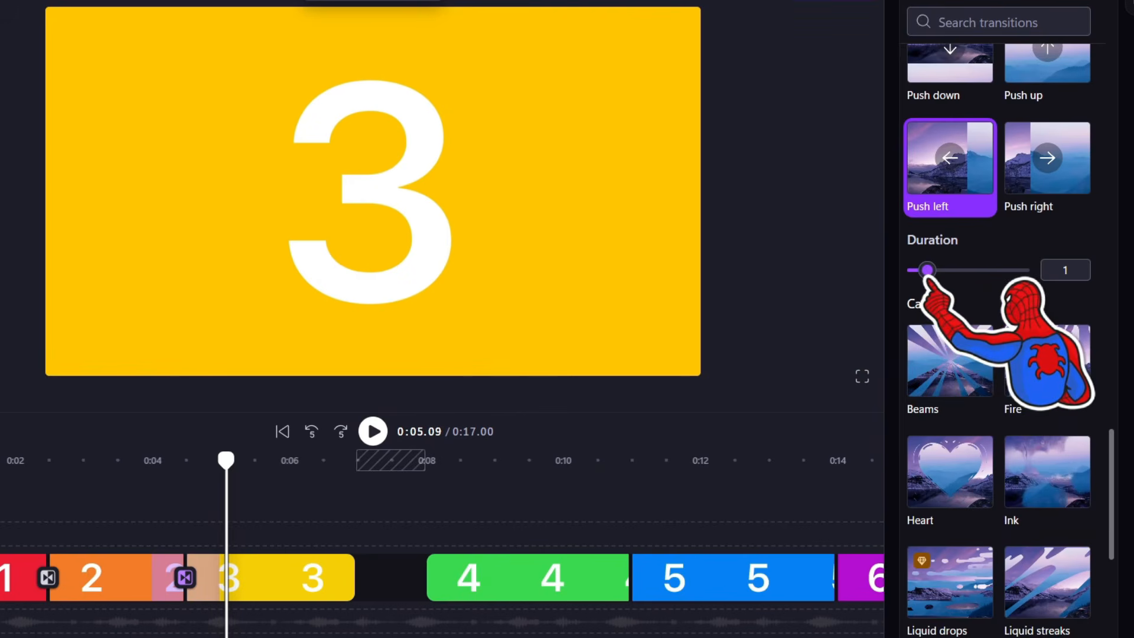
Try durations of 2 and 0.7 seconds for the Push left transition, playing it back at each length
left_click_drag(927, 270, 952, 270)
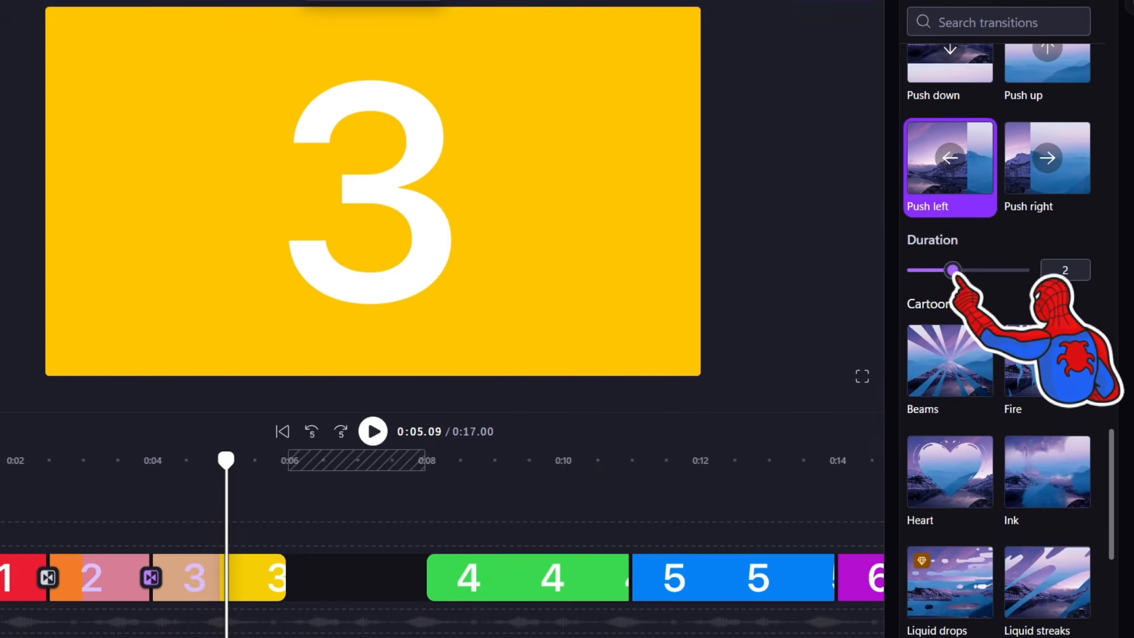
left_click_drag(228, 460, 68, 463)
left_click(373, 432)
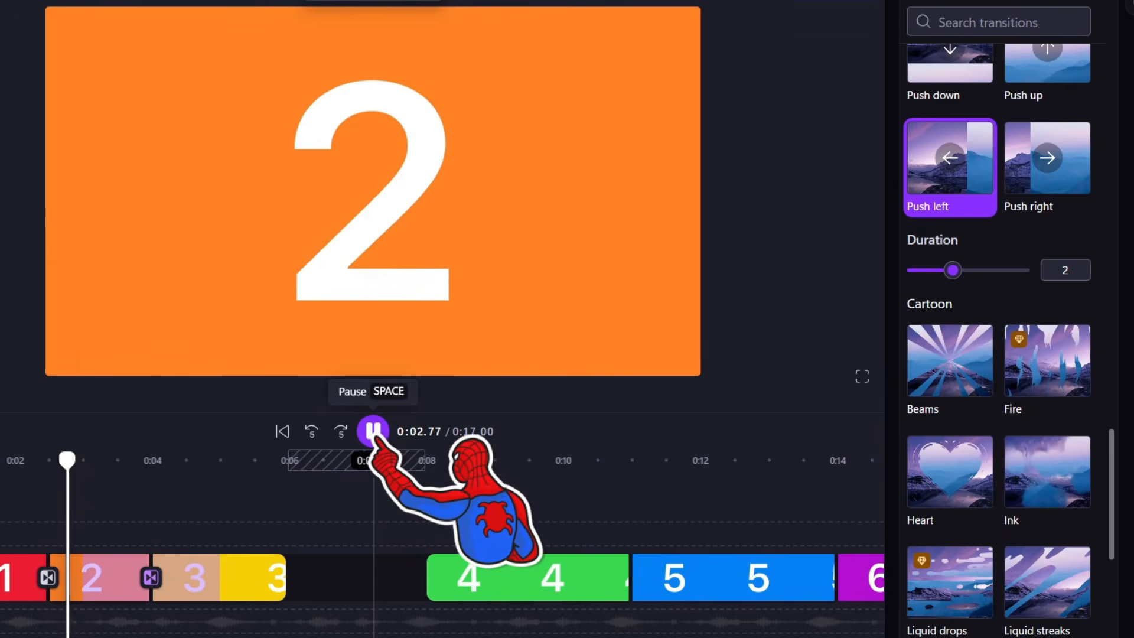
left_click(372, 431)
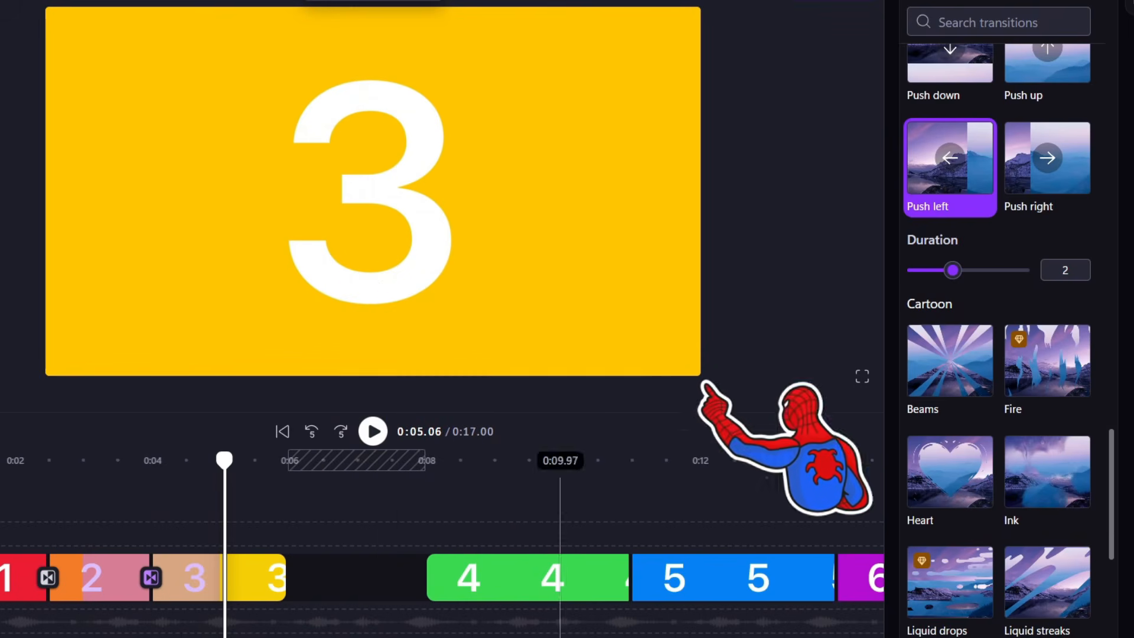
left_click_drag(951, 273, 922, 277)
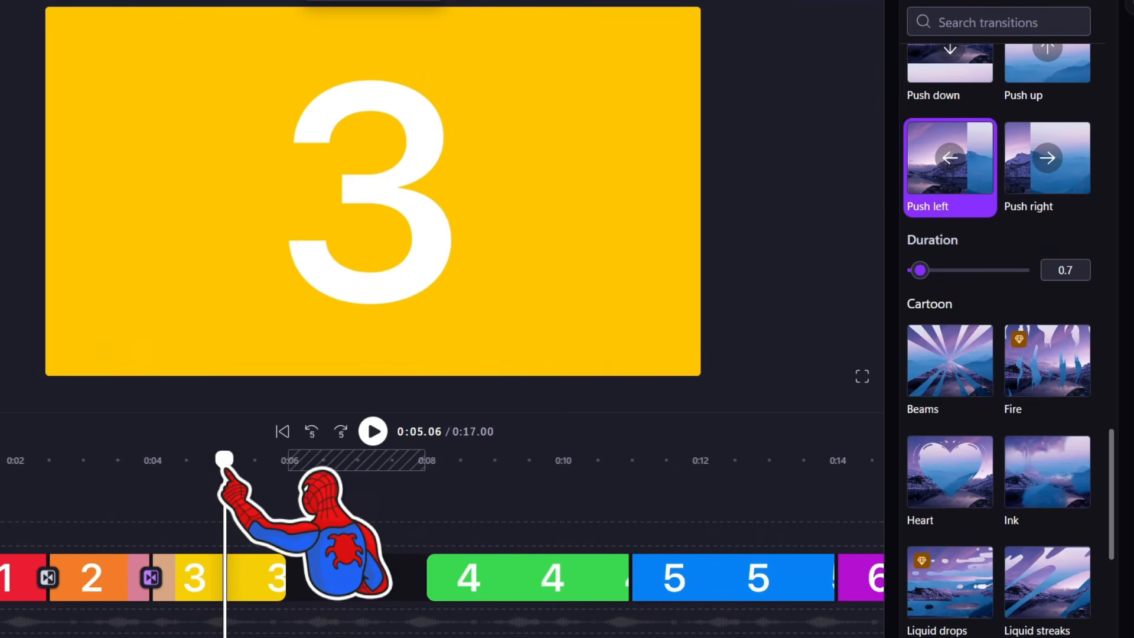
left_click_drag(224, 460, 106, 460)
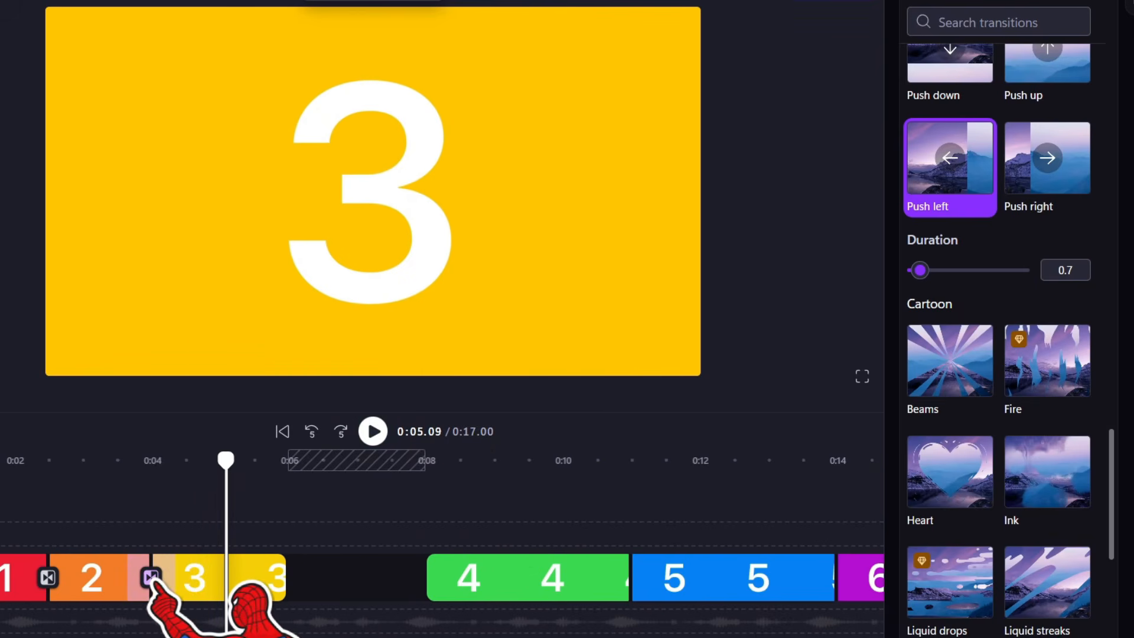
Try the Collage, Spin and Zoom in transitions in place of Push left between clips 2 and 3
scroll(1051, 443, "up", 10)
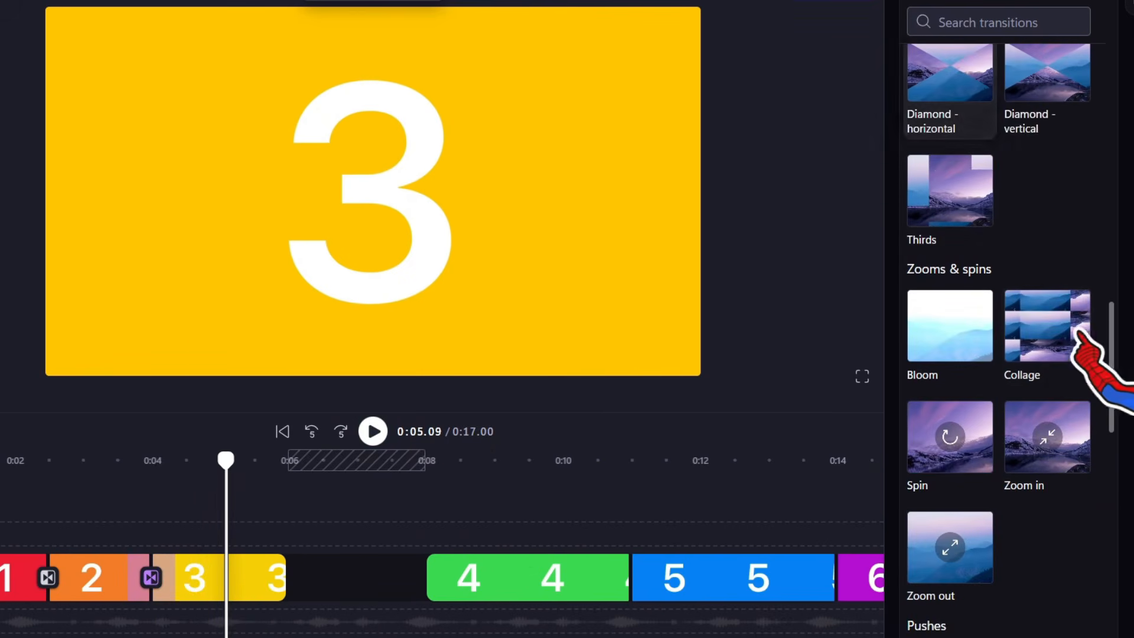
left_click(1076, 333)
scroll(1057, 313, "down", 4)
left_click(972, 260)
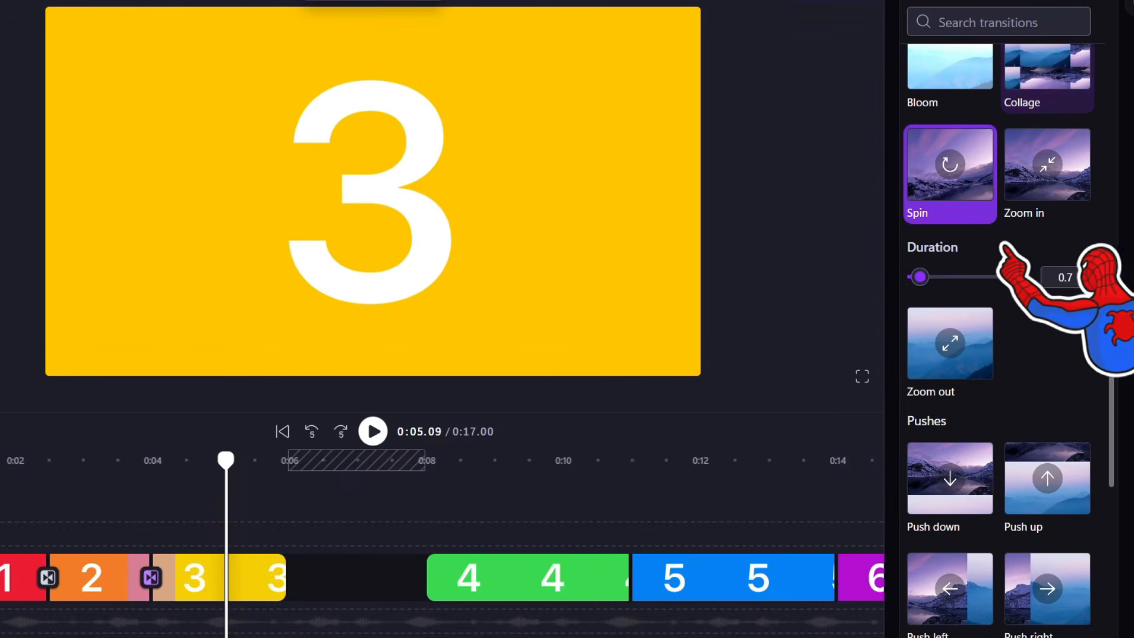
left_click(1047, 164)
scroll(1045, 307, "down", 3)
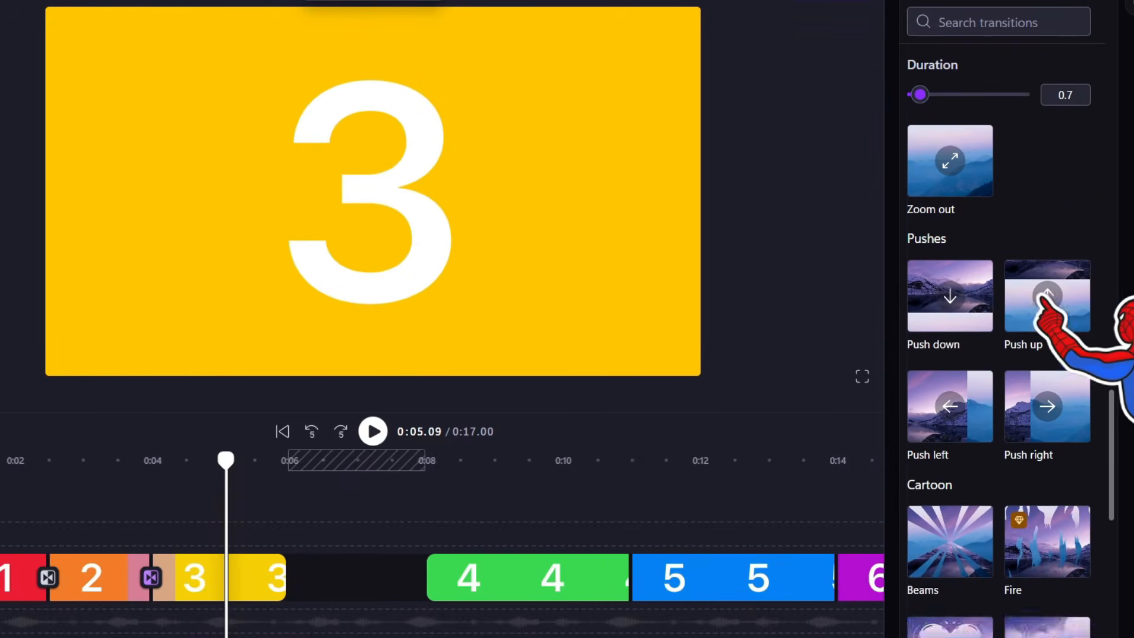
scroll(1043, 298, "down", 6)
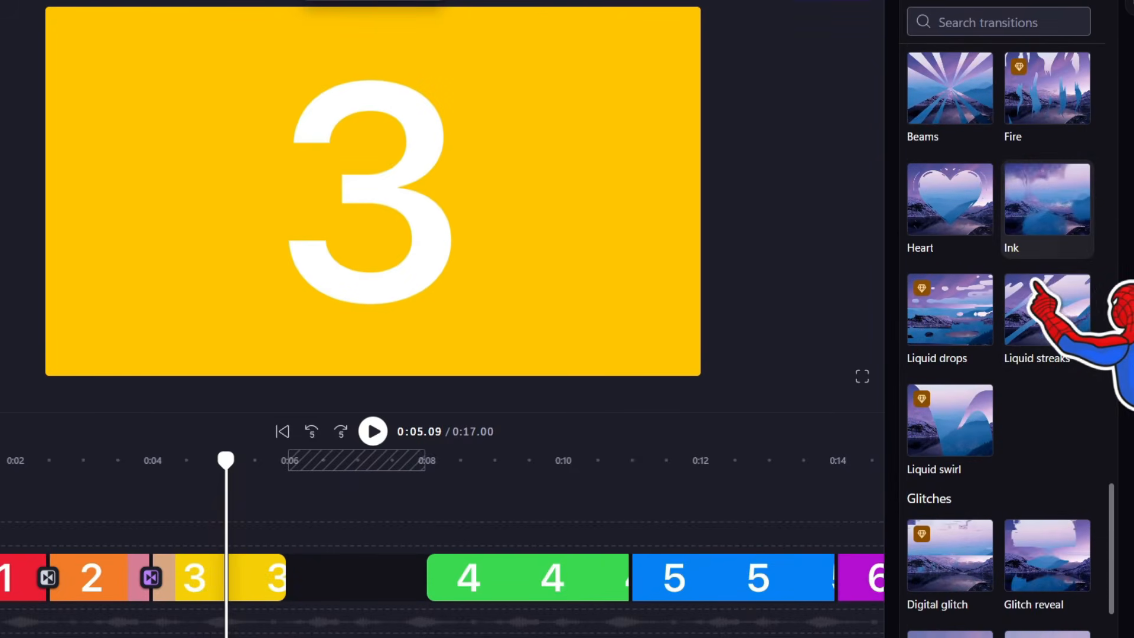
Replace the transition between clips 2 and 3 with Heart, set its duration to 1 second and play it back
left_click(950, 214)
left_click_drag(920, 311, 925, 311)
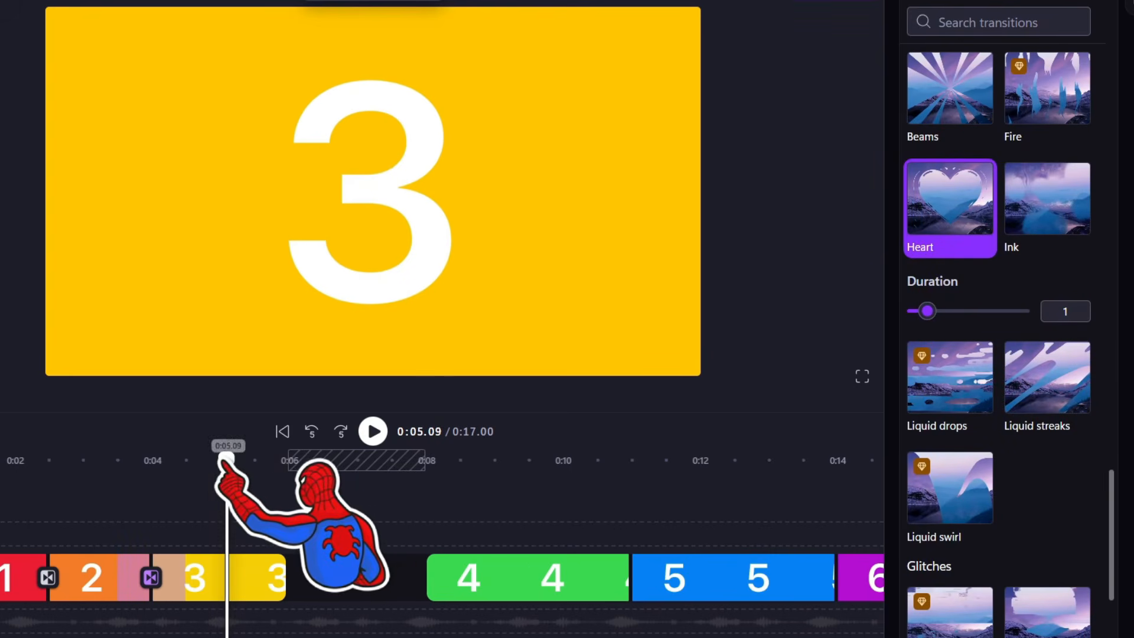
left_click_drag(226, 460, 98, 460)
left_click(373, 431)
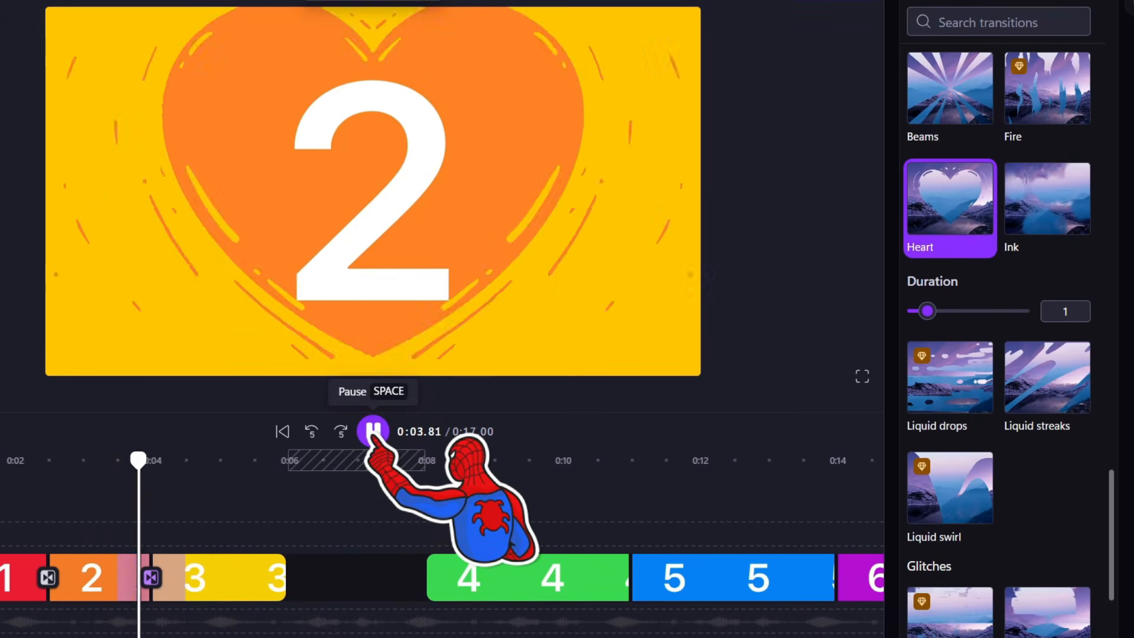
left_click(373, 431)
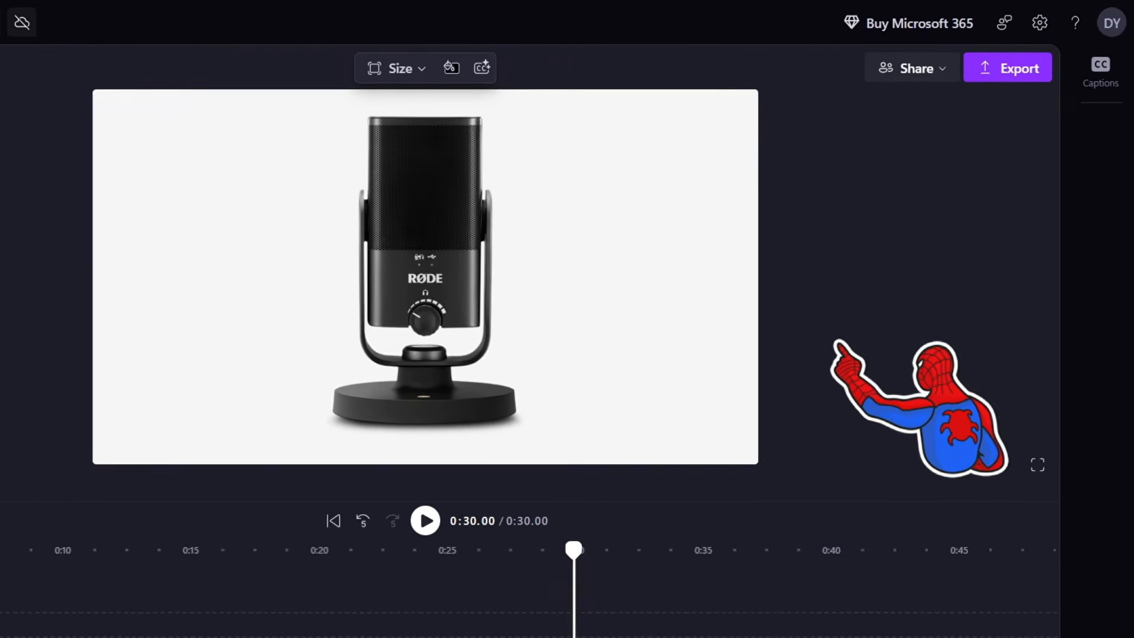
Open the audio settings of the microphone video clip and detach its audio onto a separate track
left_click(675, 356)
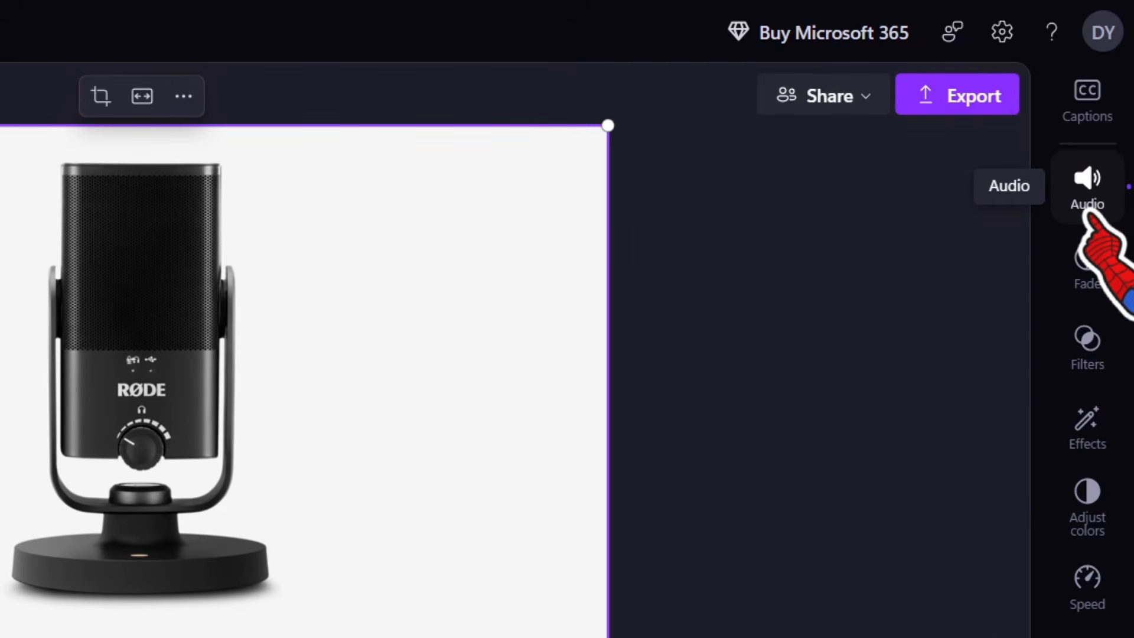
left_click(1089, 212)
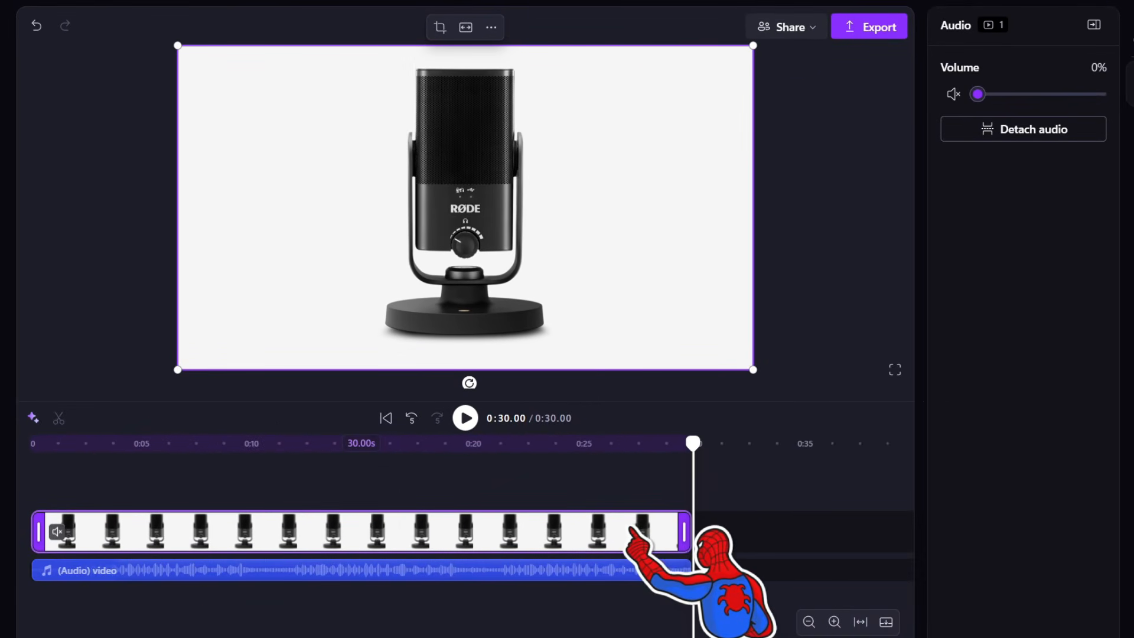
Select the detached audio clip and listen to it from the start without noise suppression
left_click(378, 570)
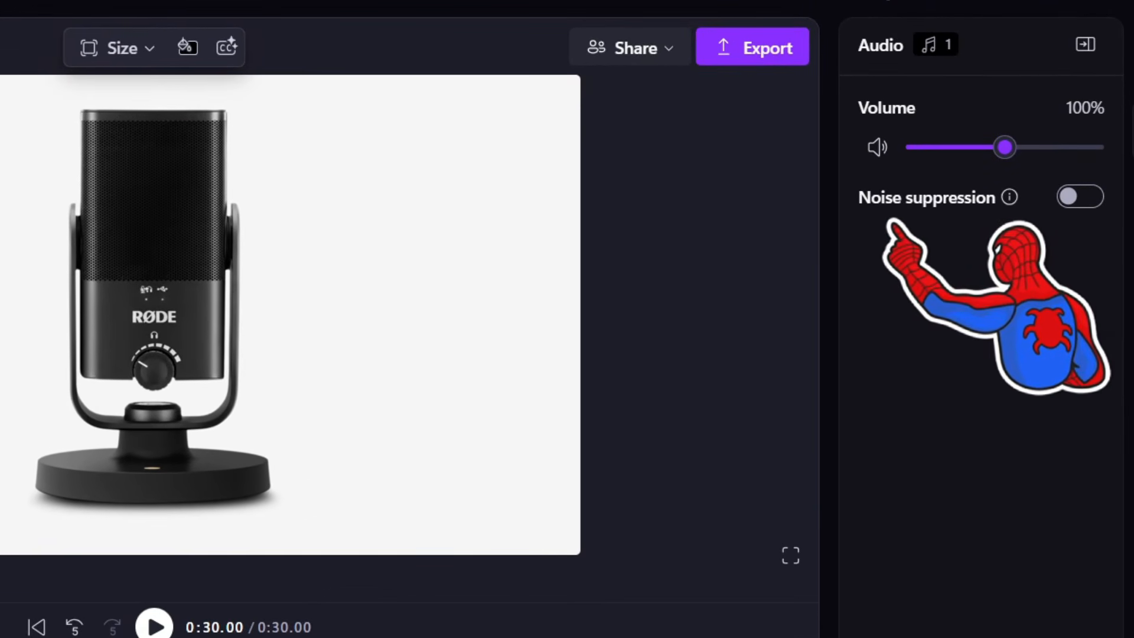
mouse_move(1009, 197)
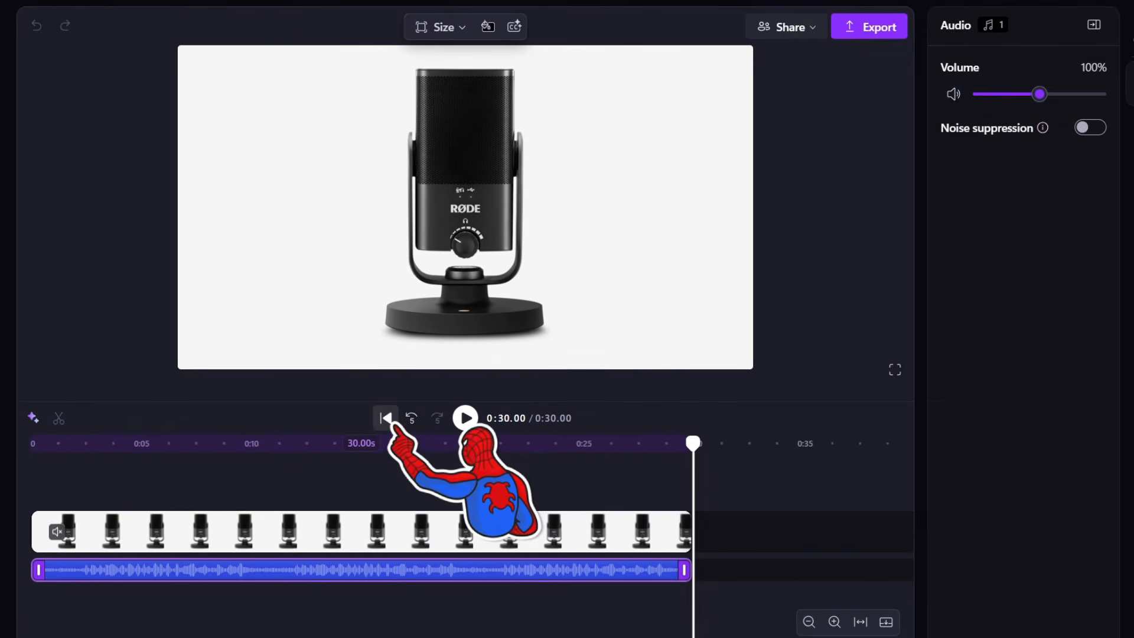
left_click(304, 466)
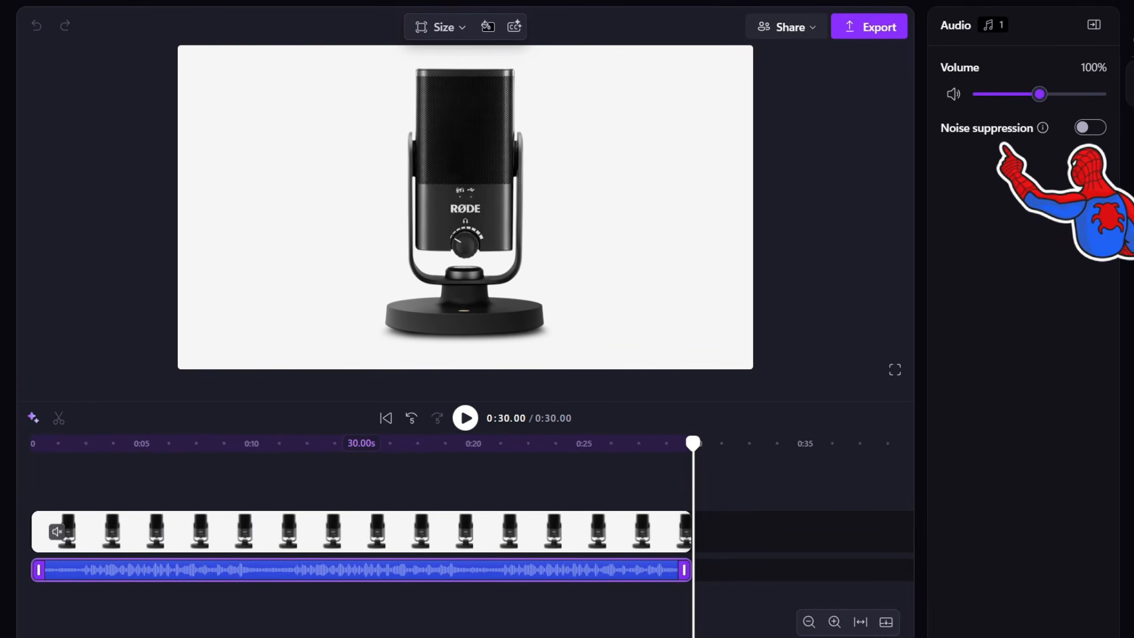
Turn on noise suppression for the detached audio and play it from the start
left_click(1093, 134)
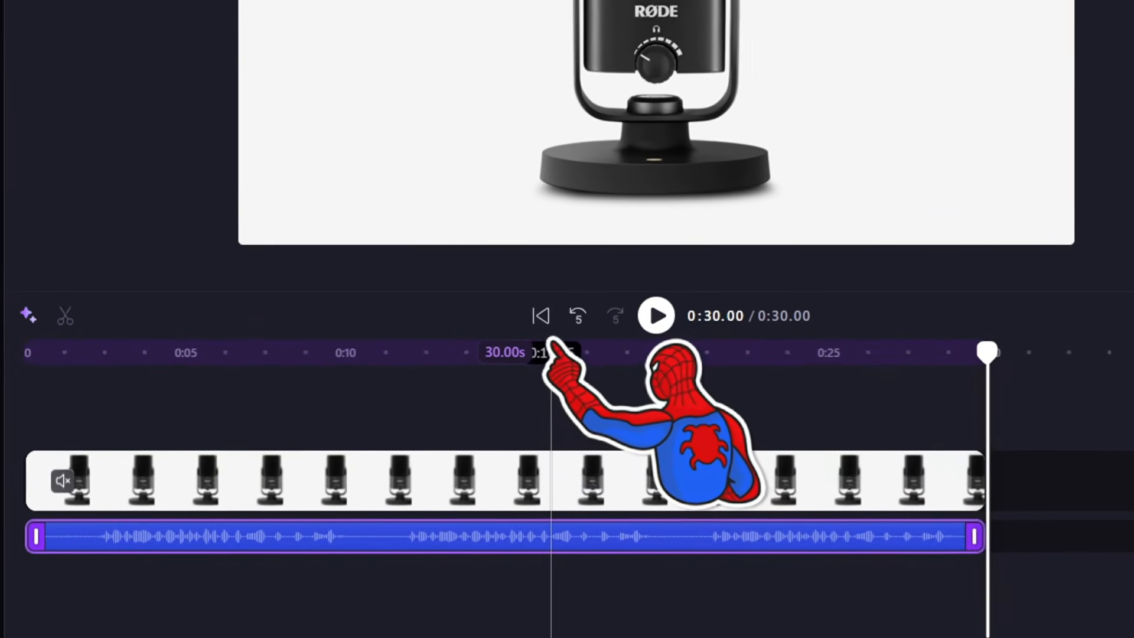
left_click(409, 402)
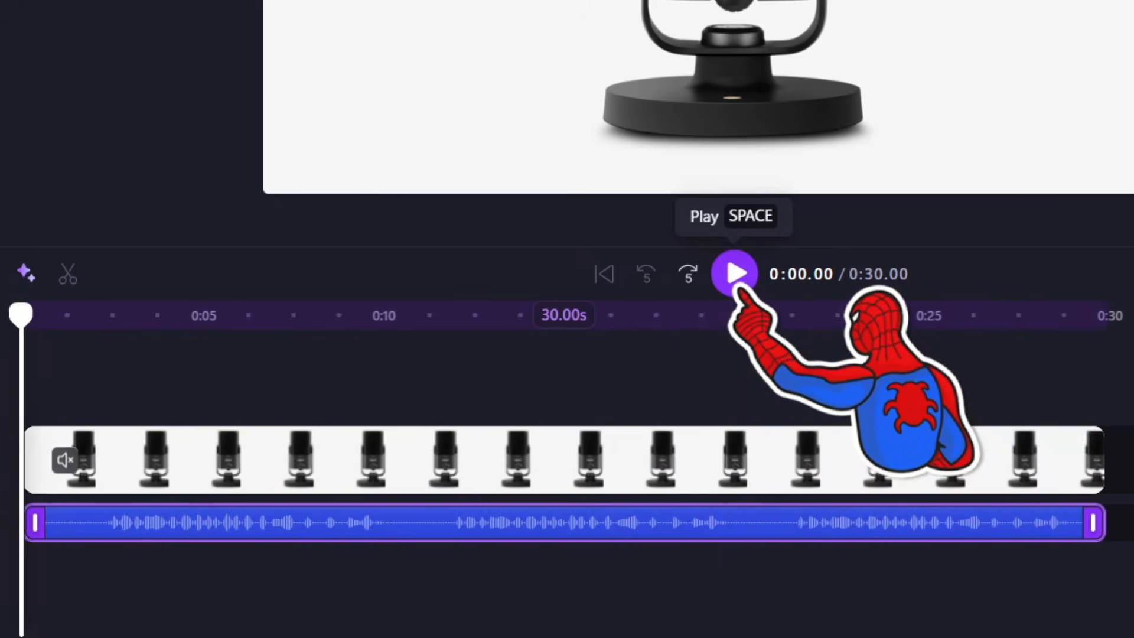
left_click(736, 273)
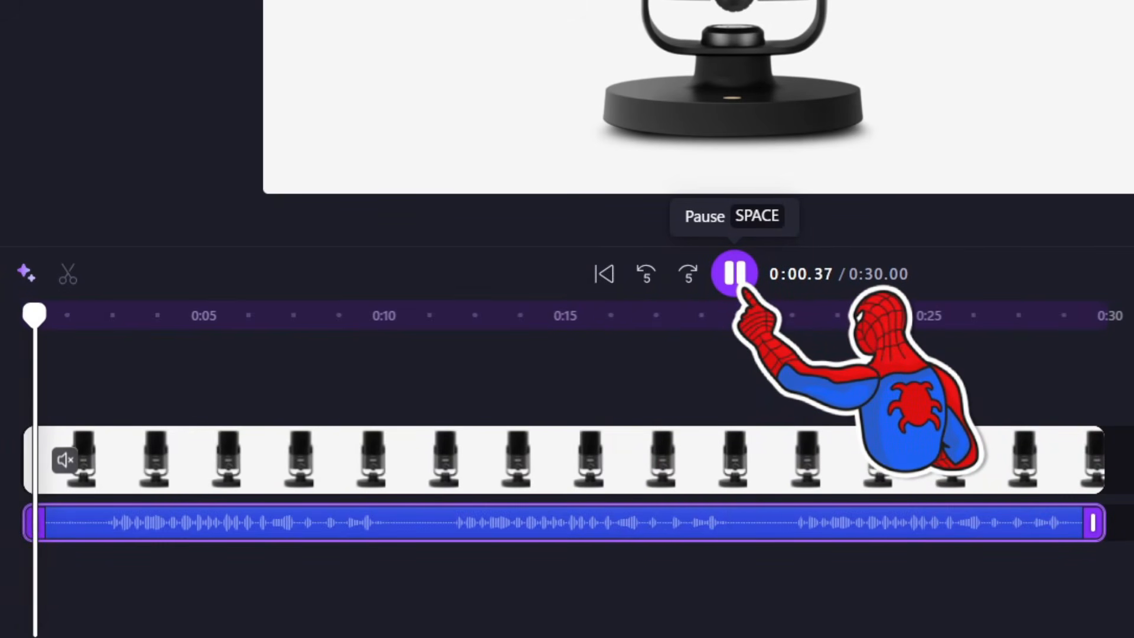
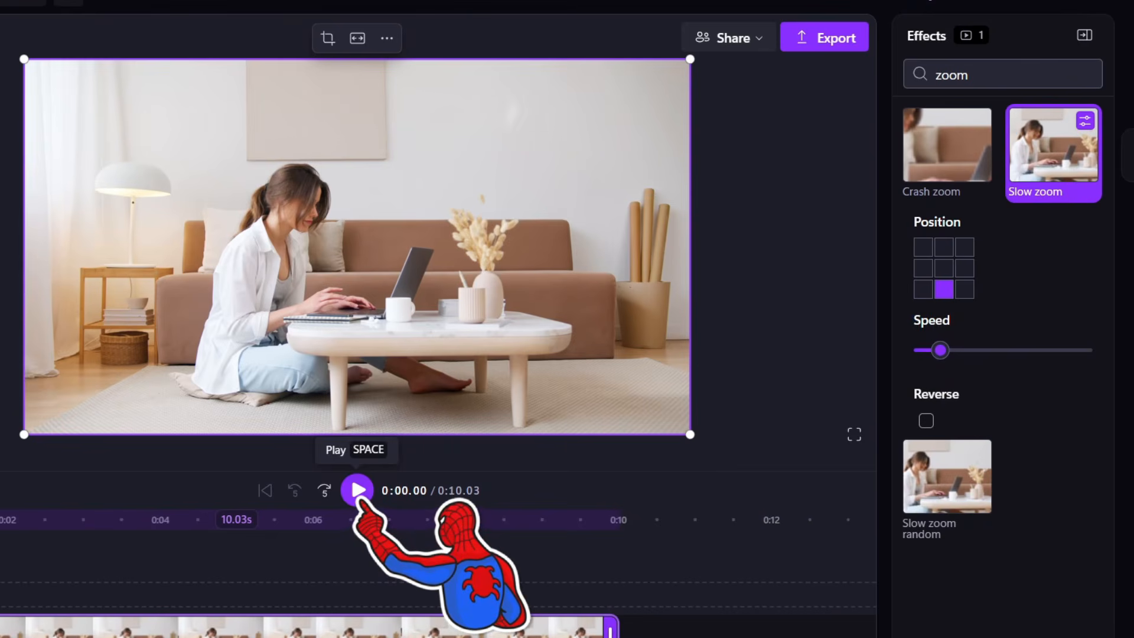
Preview the Slow zoom effect on the clip, return to the start and increase the effect's speed slightly
left_click(360, 497)
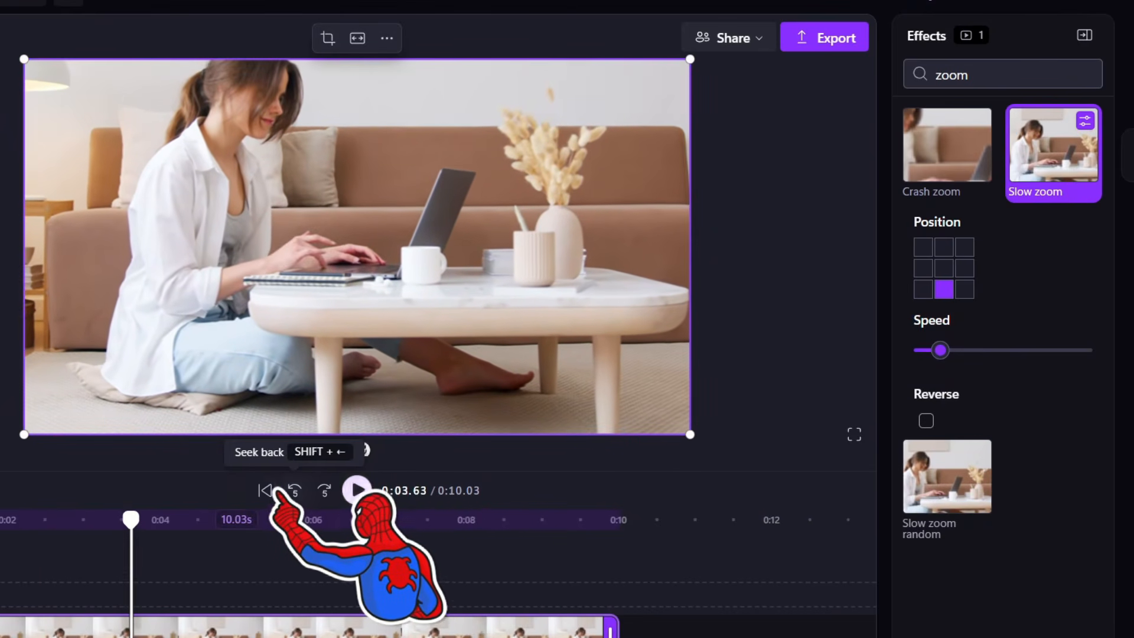
left_click(267, 492)
left_click_drag(939, 350, 960, 350)
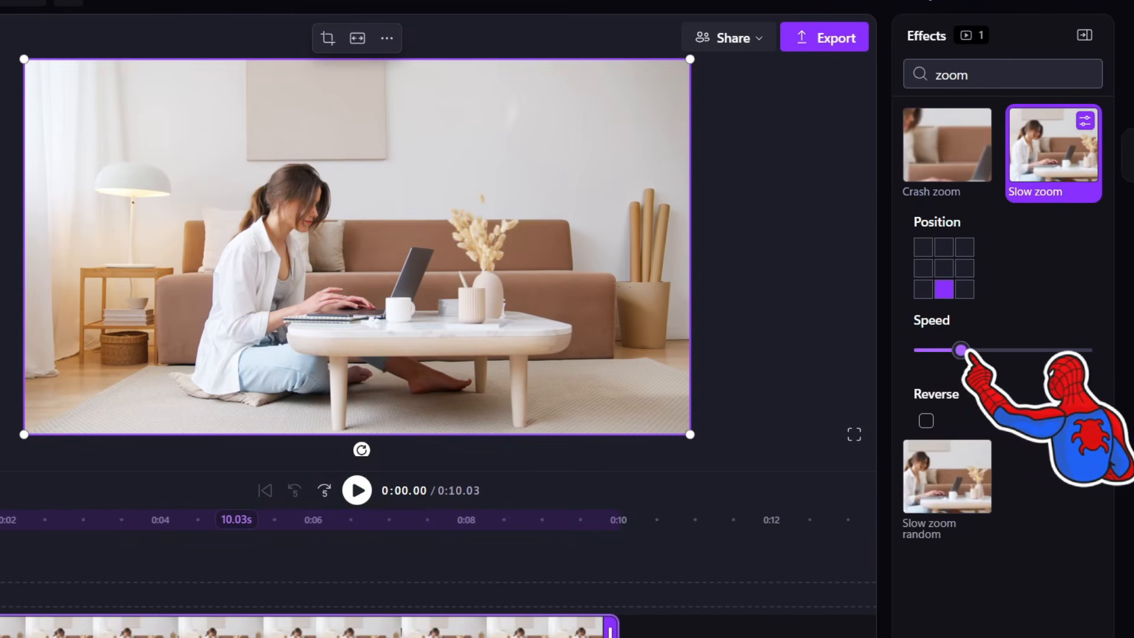
Preview the clip with the increased Slow zoom speed
left_click(357, 491)
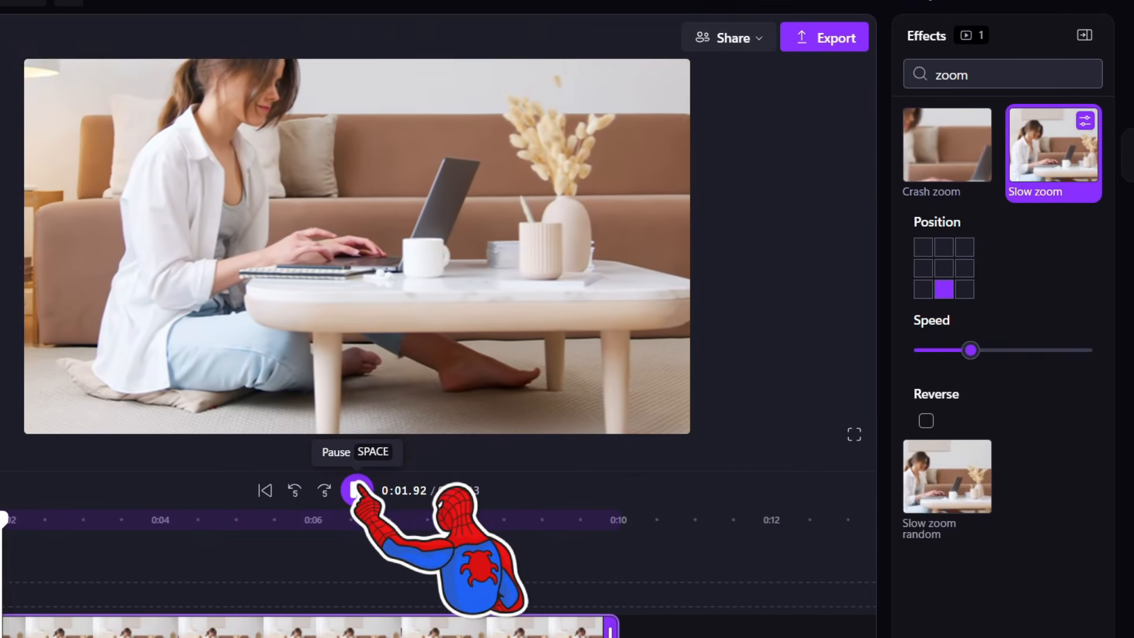
left_click(357, 491)
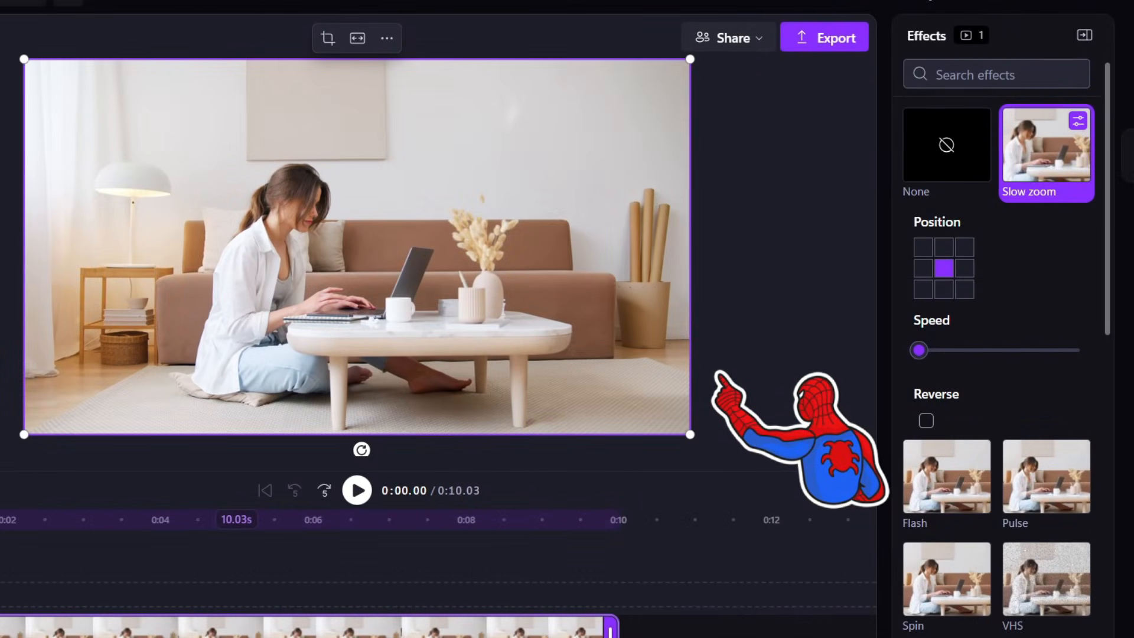
Reverse the Slow zoom effect, move its position to the bottom-centre cell and set its speed slightly above the minimum
left_click(927, 421)
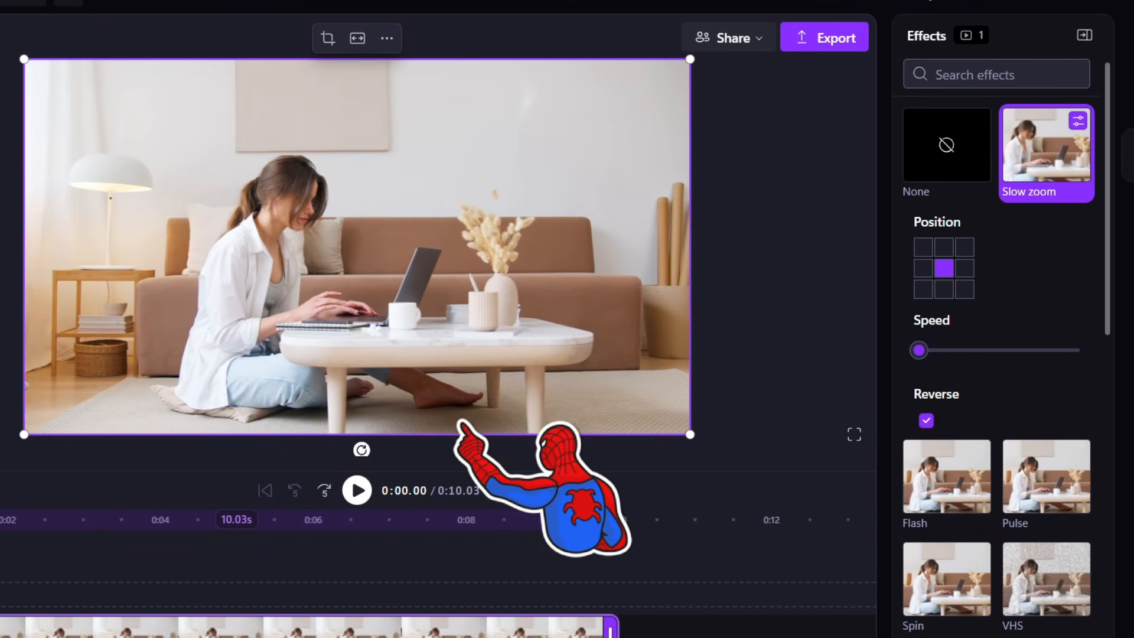
left_click(944, 289)
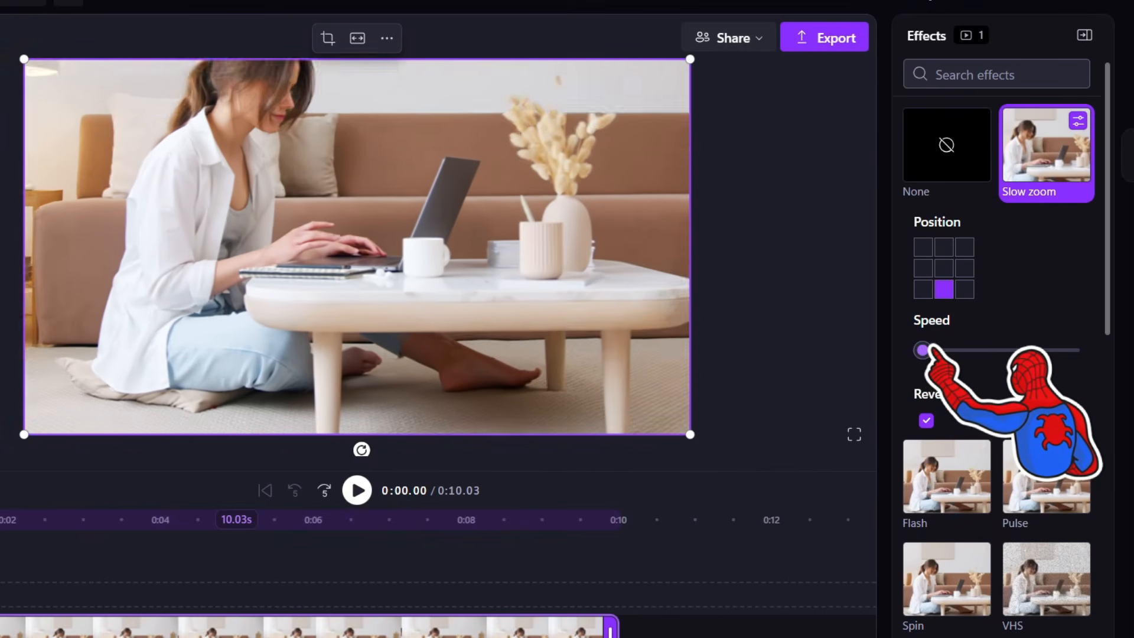
left_click_drag(920, 350, 946, 350)
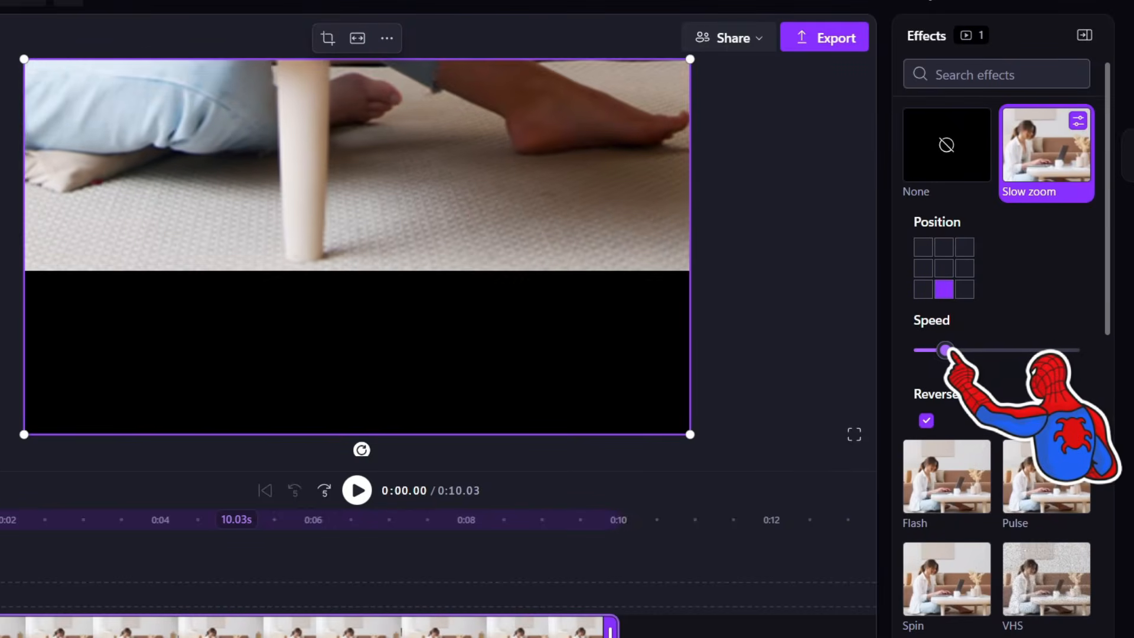
left_click_drag(948, 350, 929, 351)
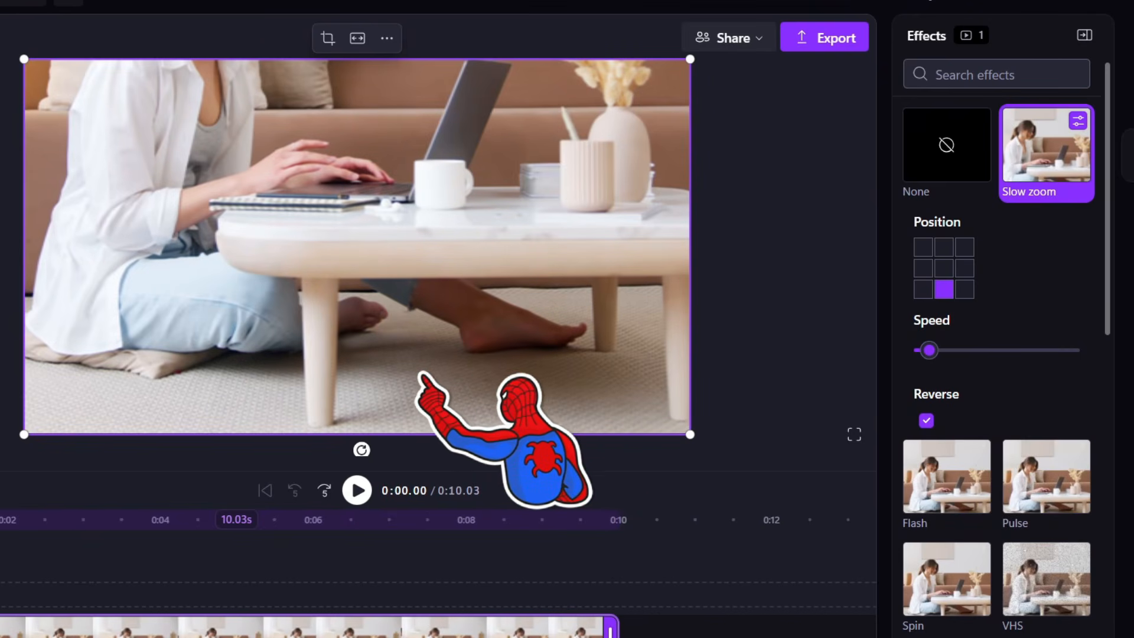
Preview the reversed zoom, return to the start, lower the effect's speed to the minimum and play the clip again
left_click(358, 491)
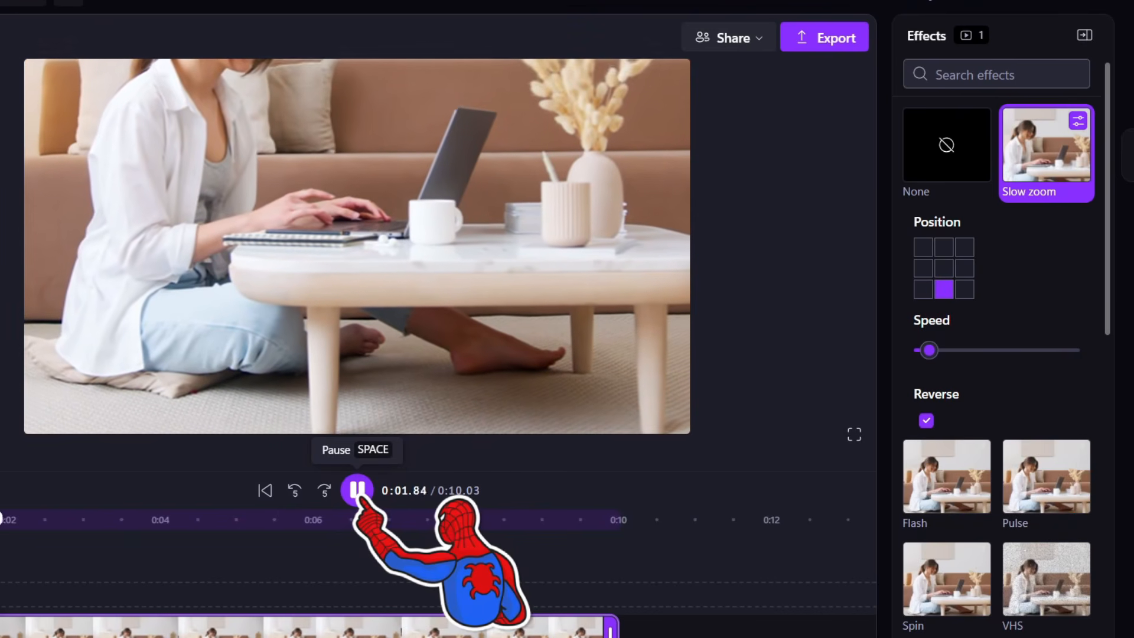
left_click(357, 490)
left_click(265, 491)
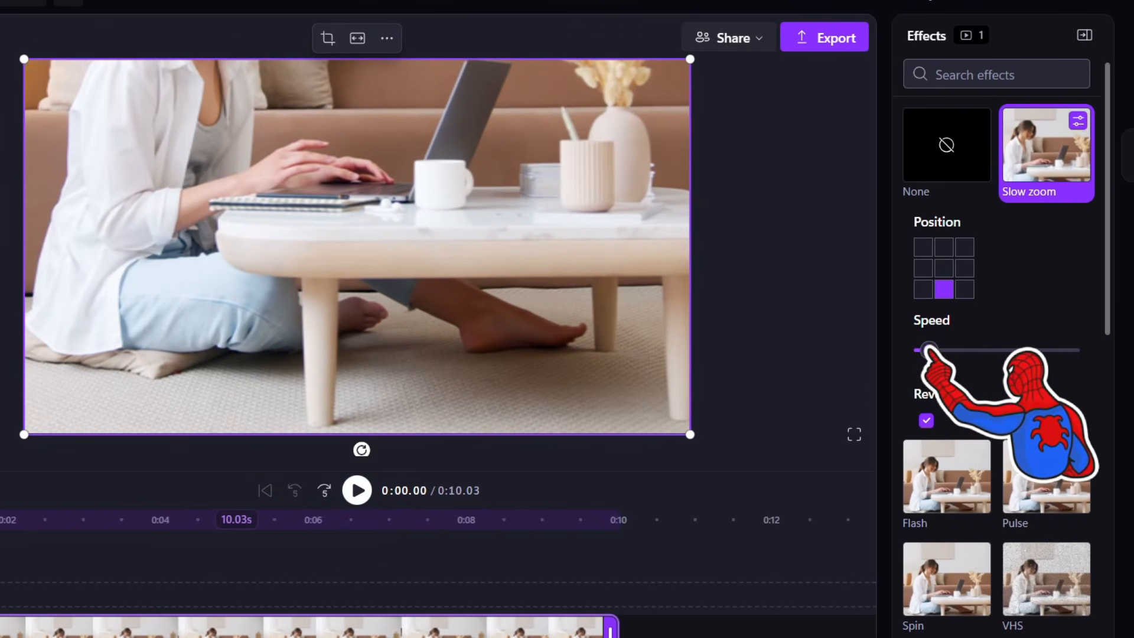
left_click_drag(929, 349, 918, 349)
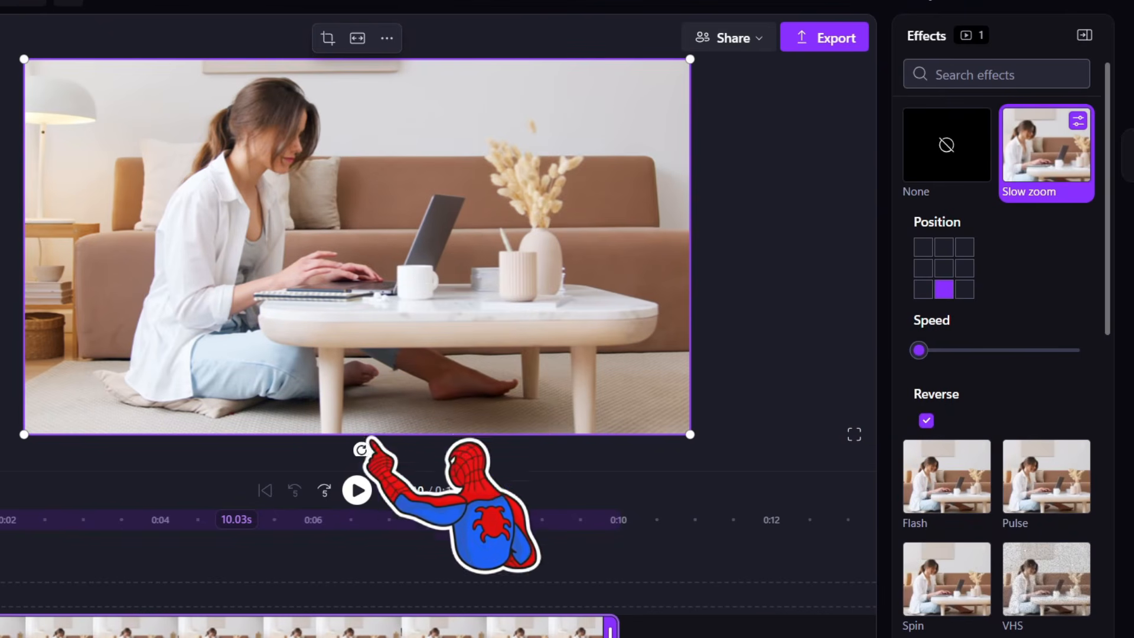
left_click(357, 490)
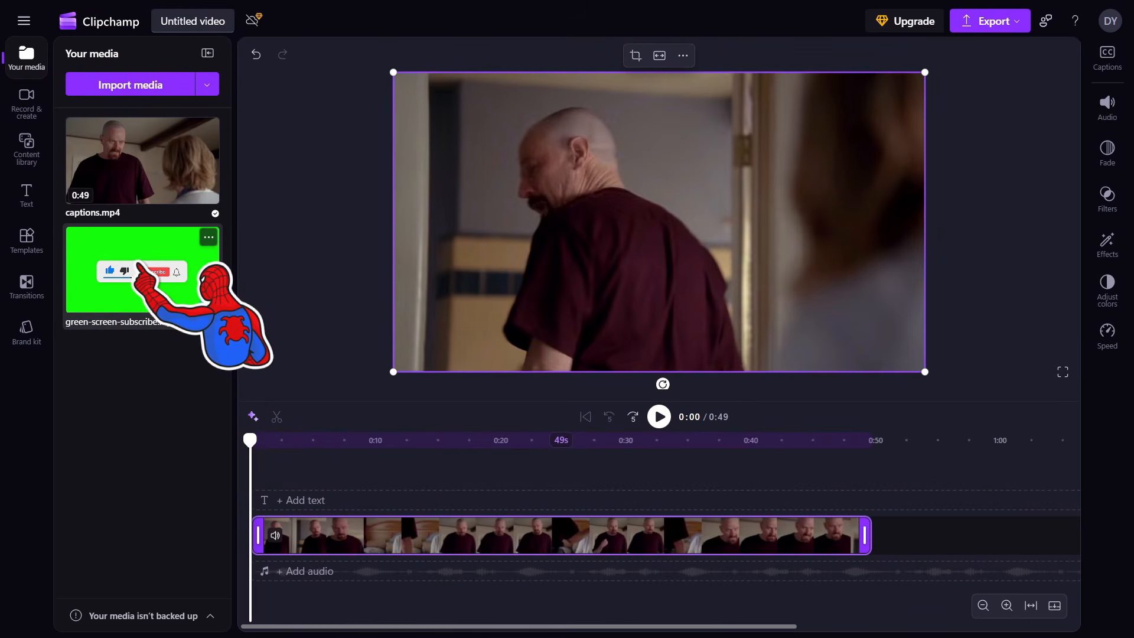
Place green-screen-subscribe.mp4 on a track above captions.mp4 near the beginning and play the timeline from the start to about 0:03
left_click_drag(140, 264, 379, 499)
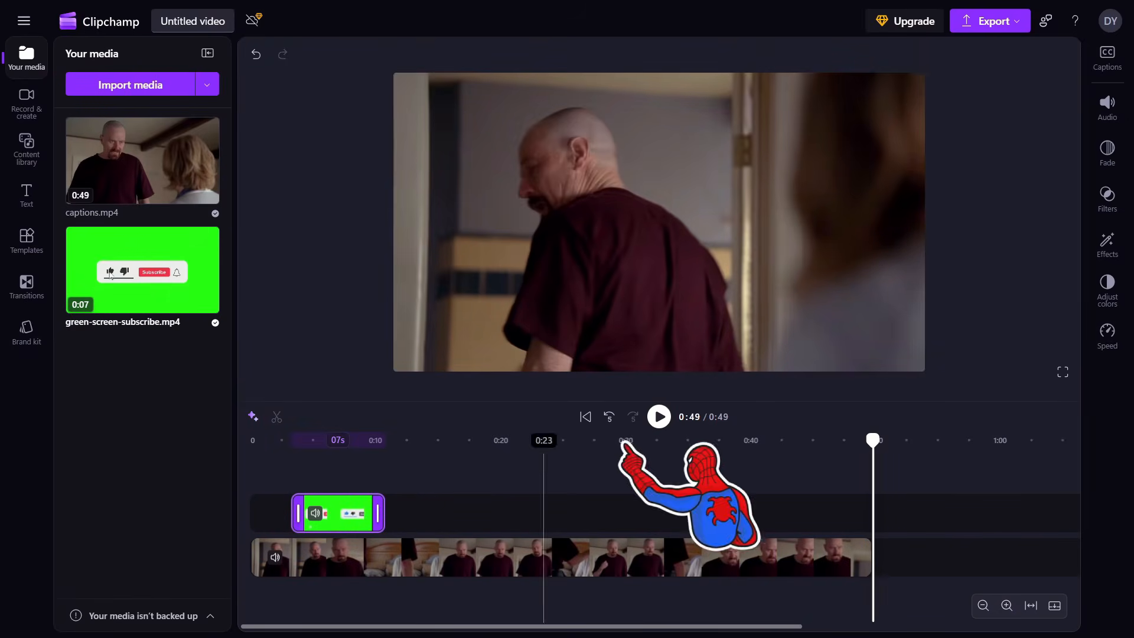
left_click_drag(873, 440, 238, 452)
left_click(665, 421)
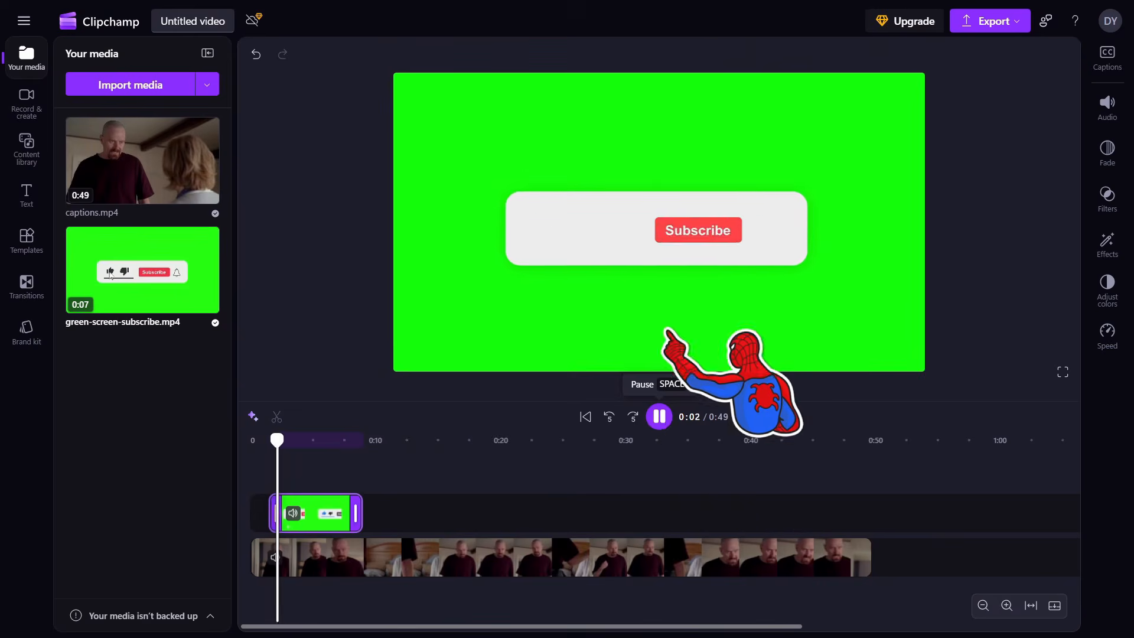
left_click(659, 416)
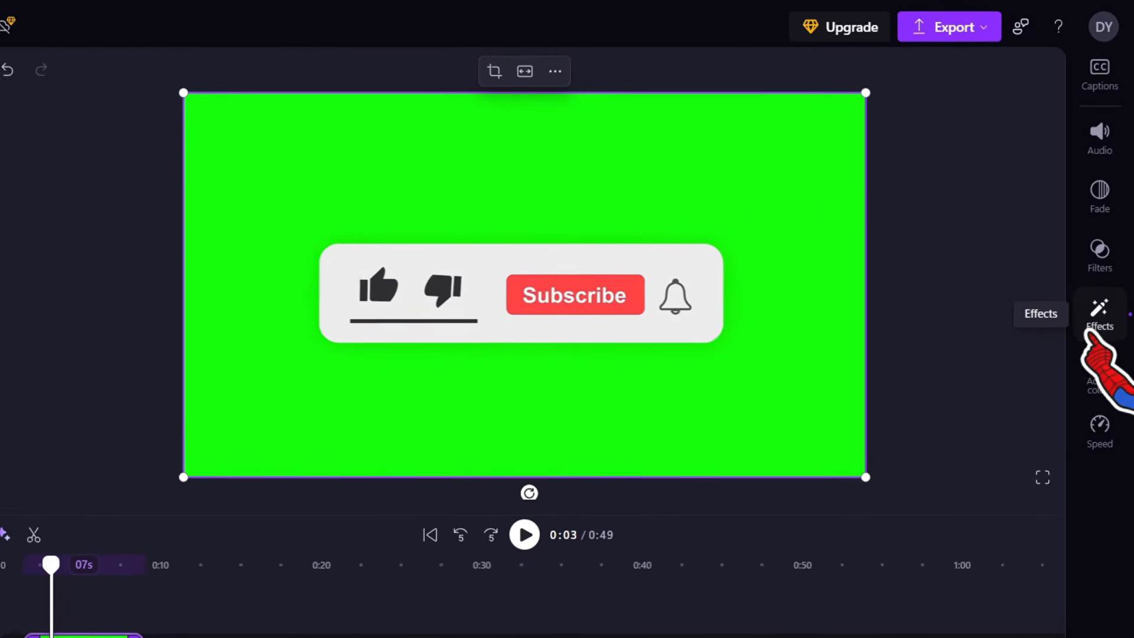
Search the effects for "green" and apply the Green screen effect to the subscribe clip
left_click(1107, 242)
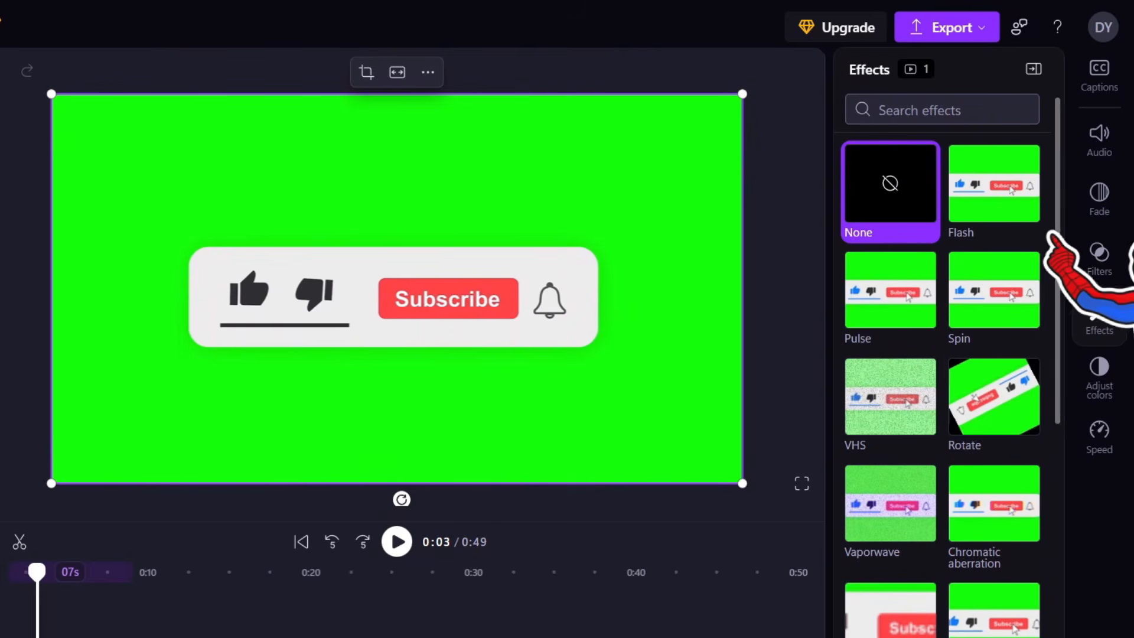
scroll(942, 384, "down", 3)
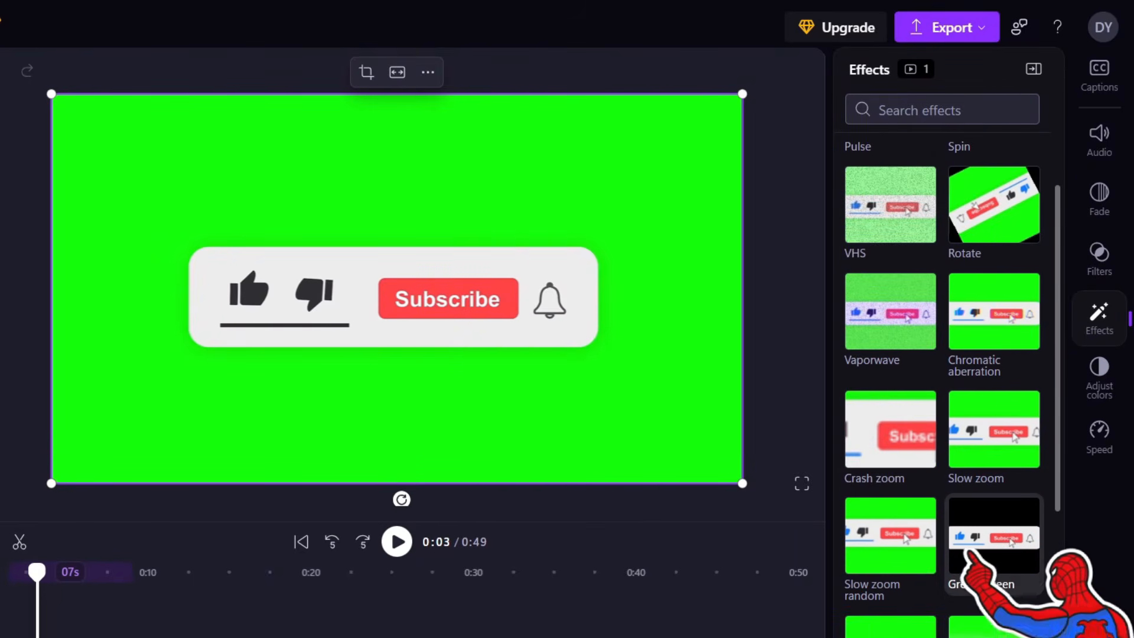
scroll(978, 532, "up", 3)
left_click(914, 111)
type("green")
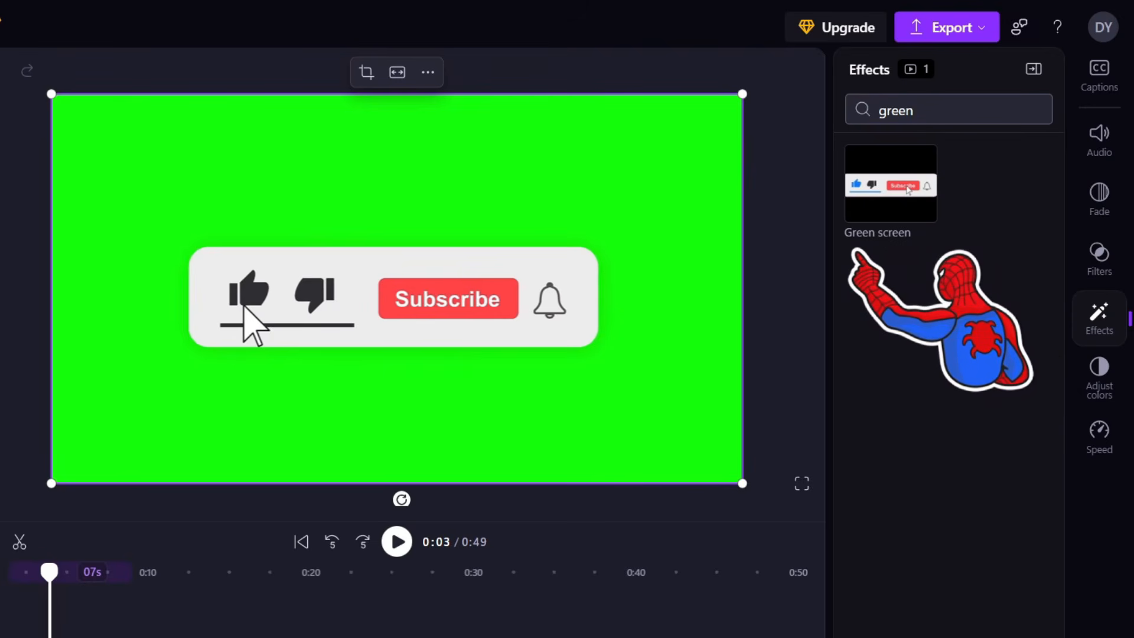
left_click(890, 183)
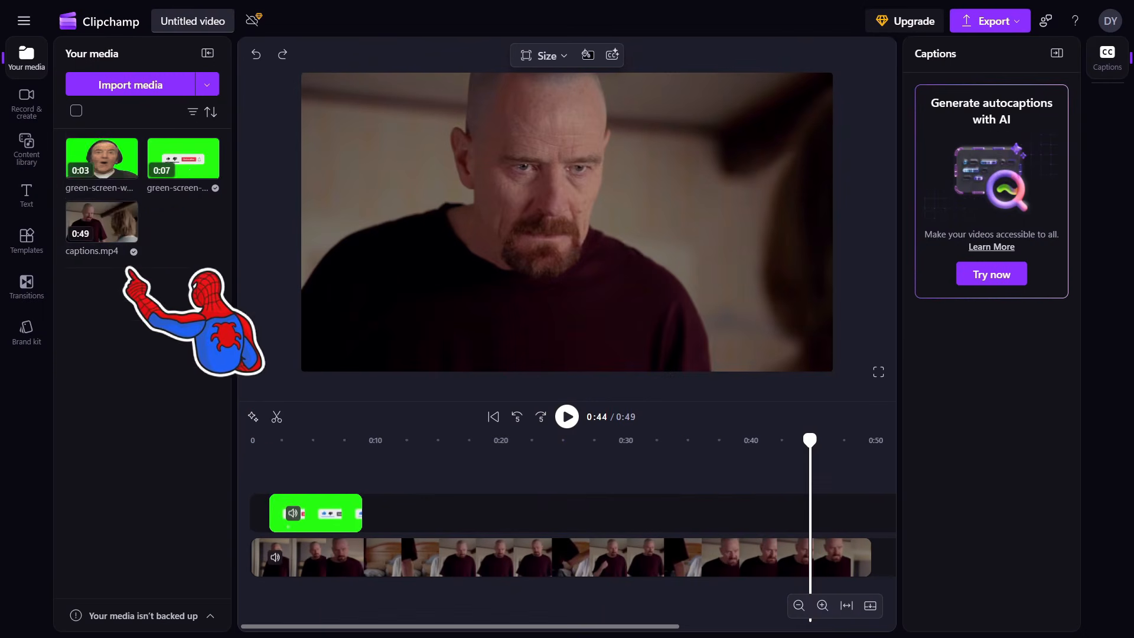
Overlay the 3-second green-screen clip above captions.mp4 at 0:44 with the Green screen effect and play it from slightly earlier
mouse_move(115, 162)
left_mouse_down()
mouse_move(142, 171)
mouse_move(237, 305)
mouse_move(708, 452)
mouse_move(815, 505)
left_mouse_up()
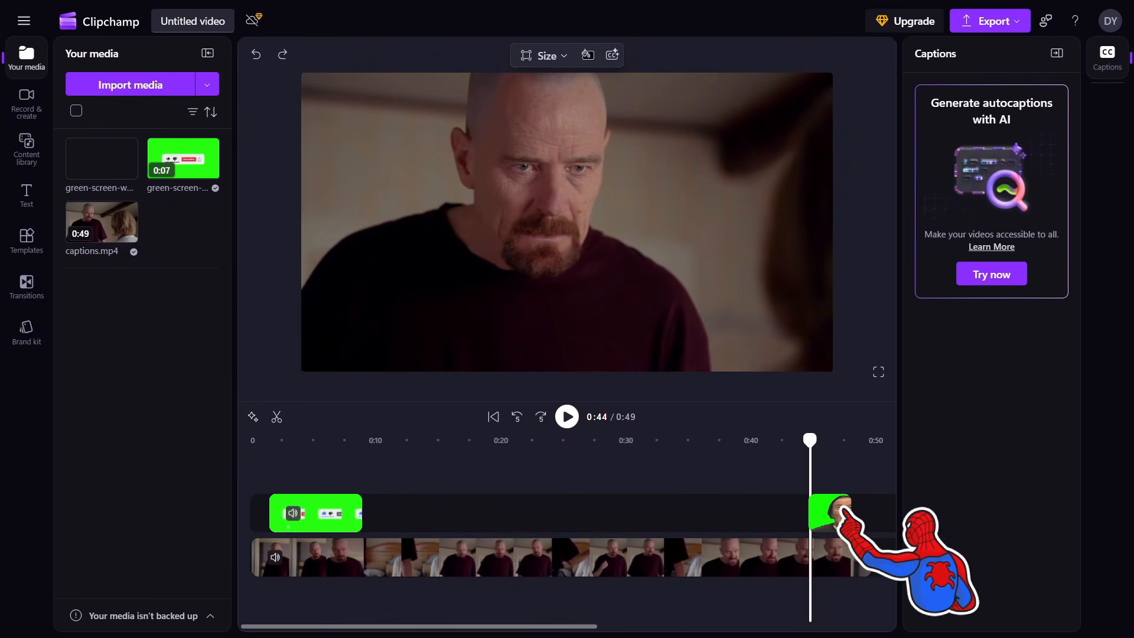
left_click(842, 513)
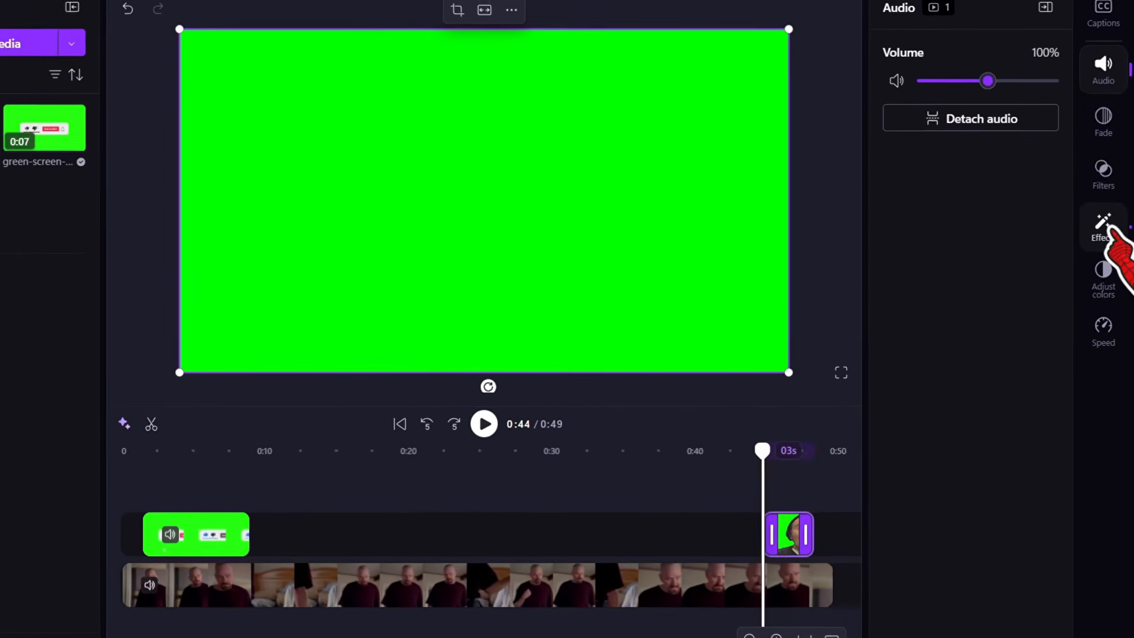
left_click(1106, 236)
left_click(924, 29)
type("green")
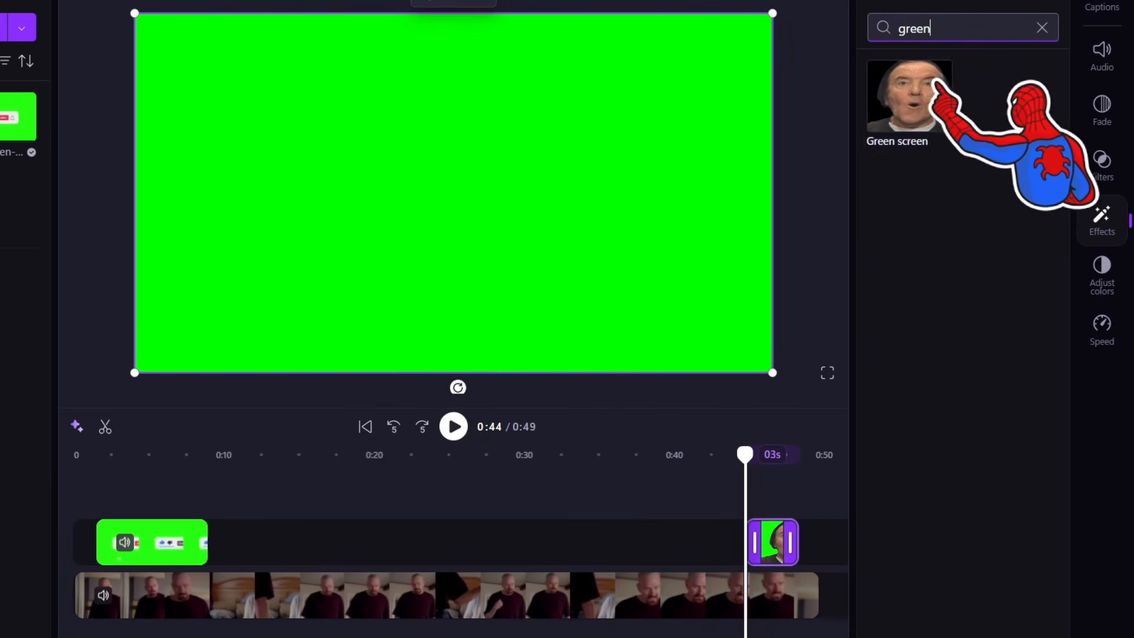
left_click(909, 101)
left_click_drag(744, 454, 697, 454)
left_click(453, 427)
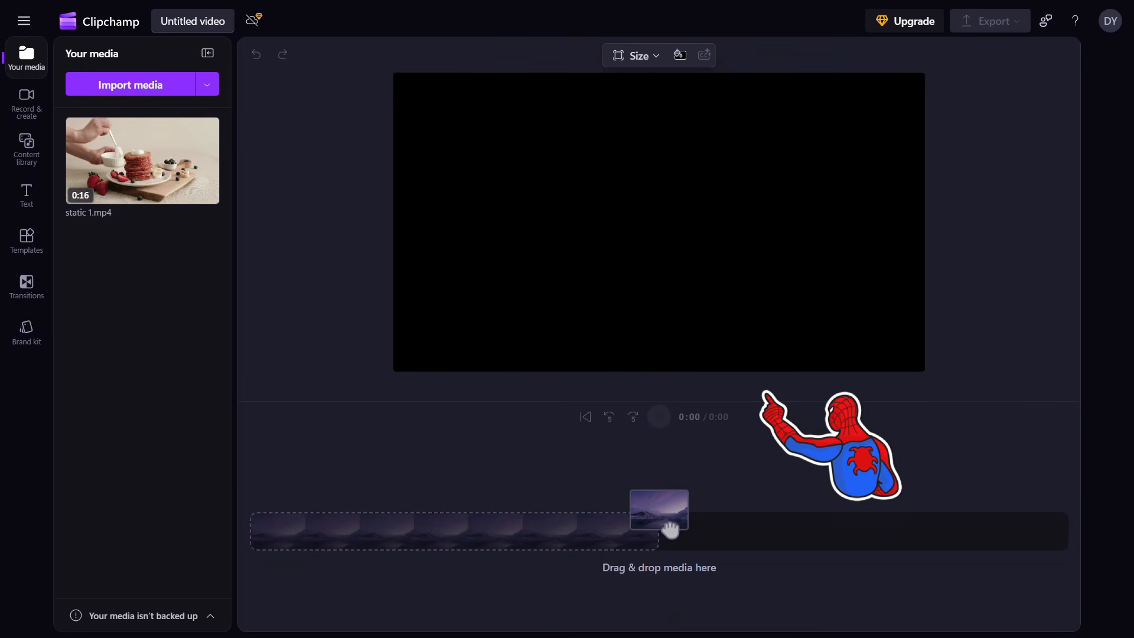
Add static 1.mp4 to the empty timeline and pause playback at 0:14.02, with the hand holding the strawberry above the pancakes
left_click_drag(168, 162, 388, 532)
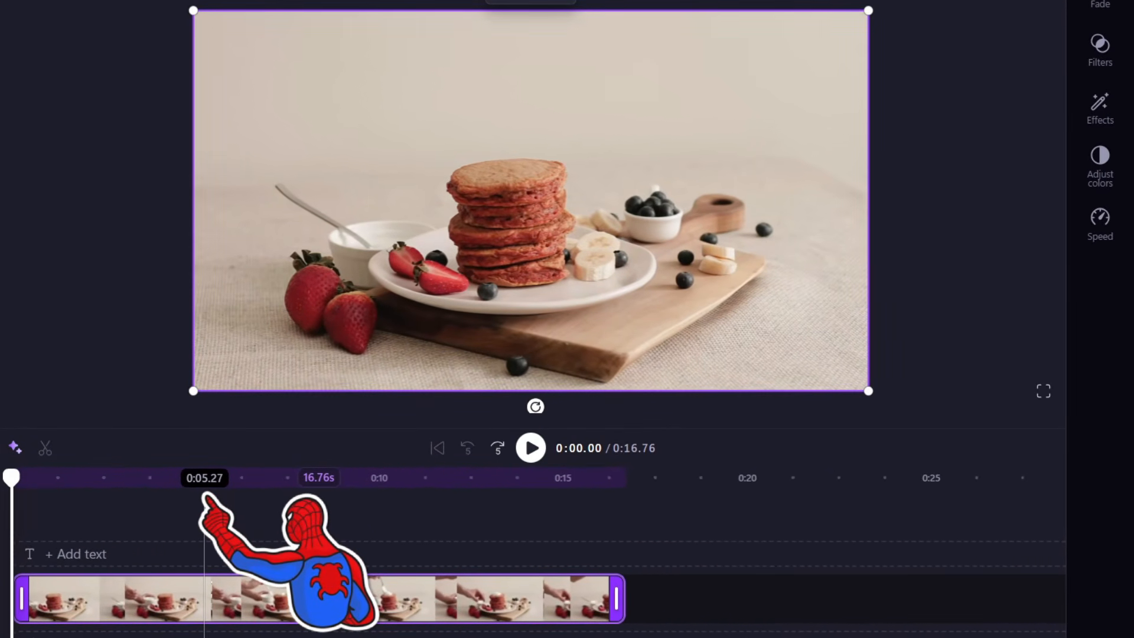
left_click_drag(205, 497, 485, 484)
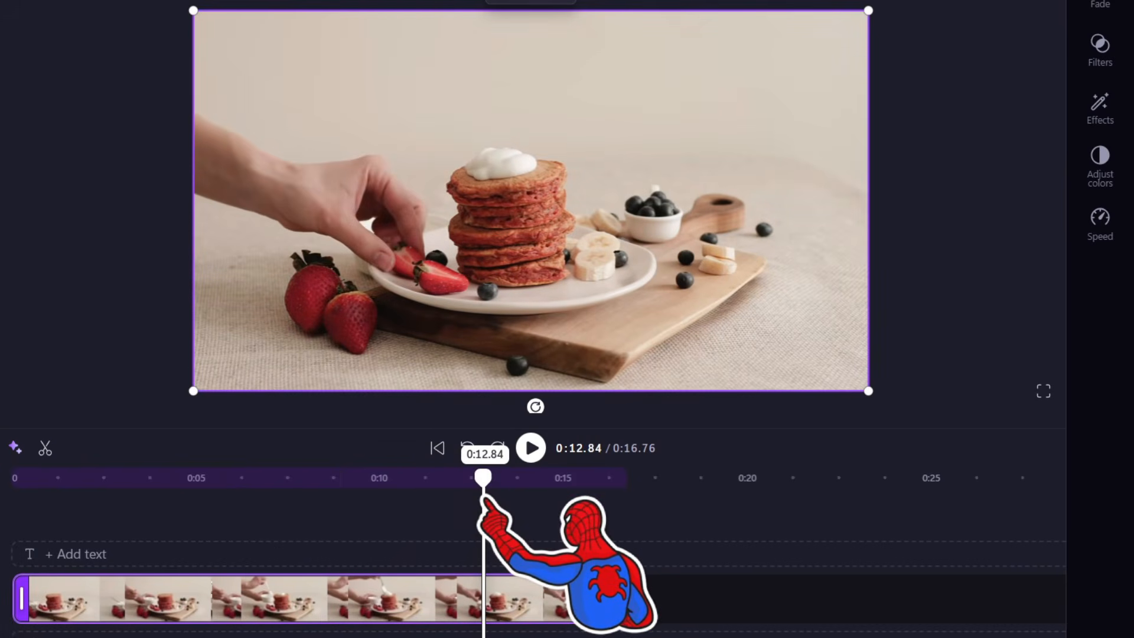
left_click(530, 449)
left_click(530, 449)
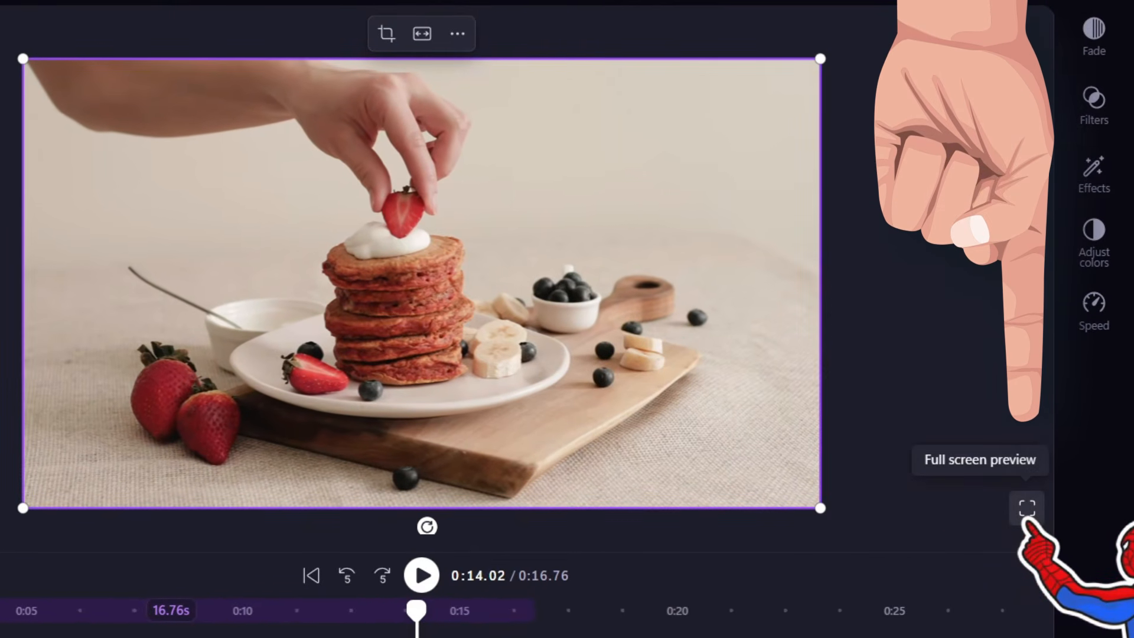
Save the current frame from the full-screen preview to the Desktop as download.png and return to the editor
left_click(1027, 508)
right_click(671, 226)
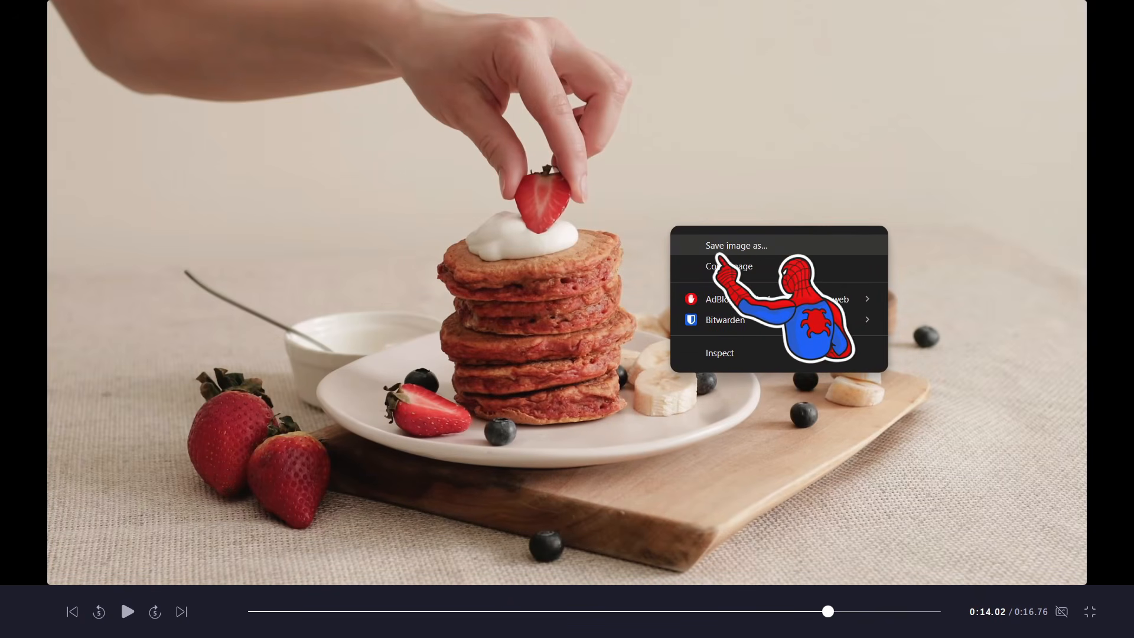
left_click(736, 245)
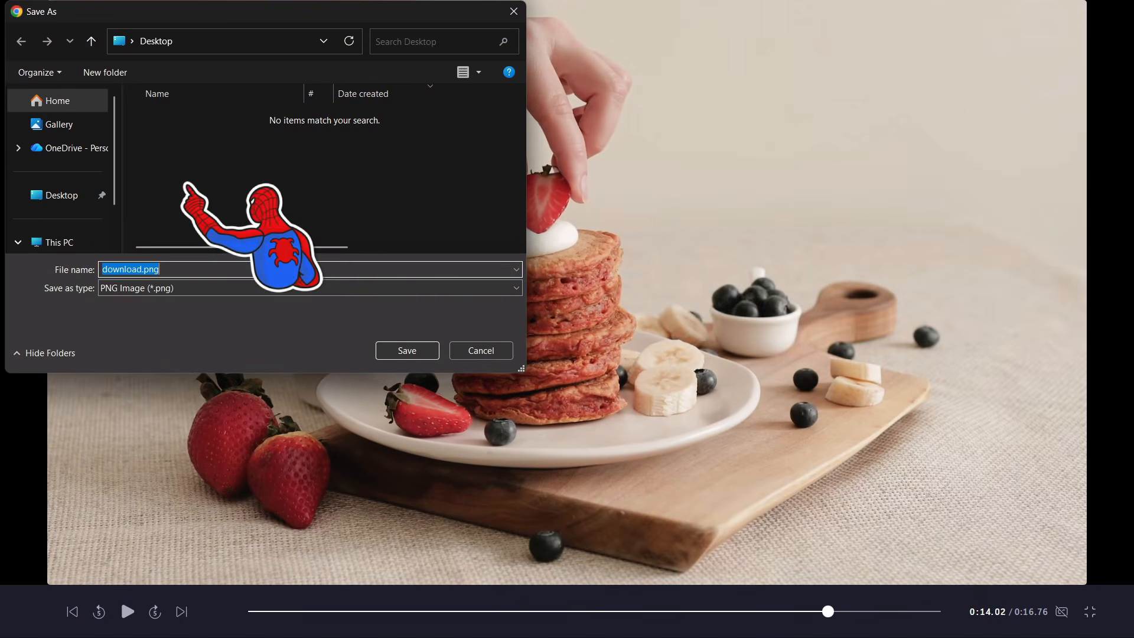
key("Return")
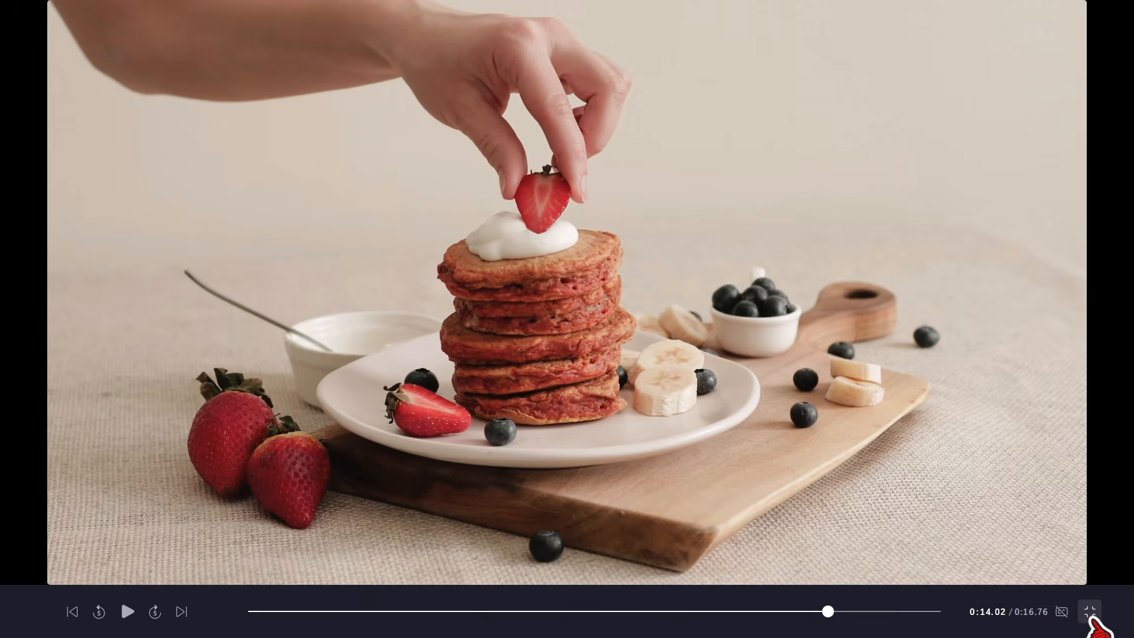
left_click(1090, 612)
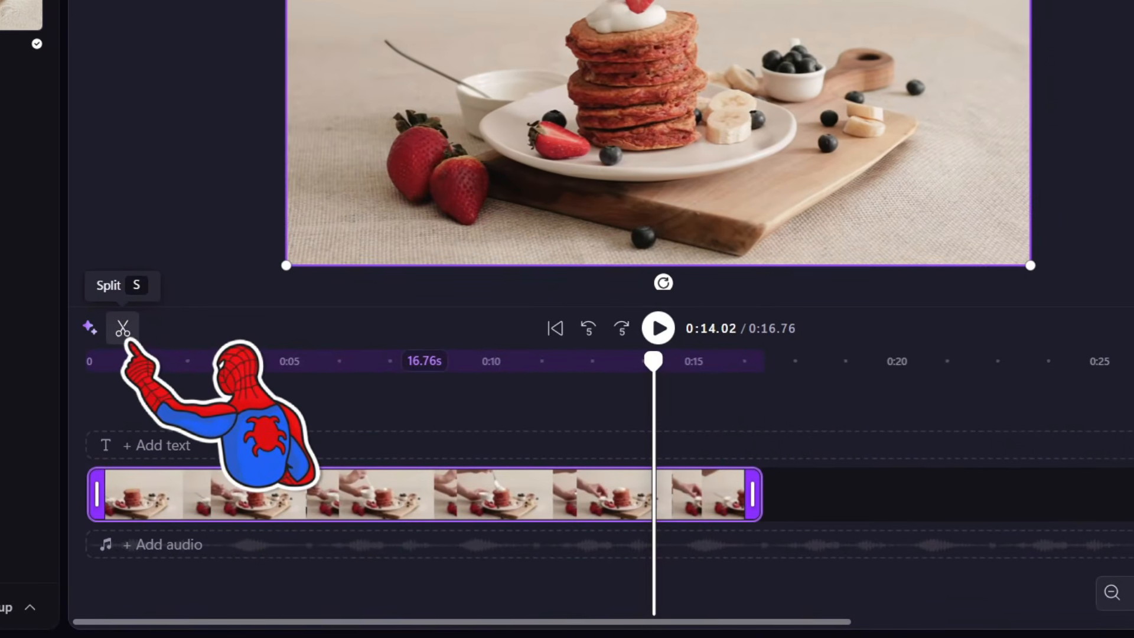
Split the pancake clip at 0:14.02 and check both parts by selecting each in turn
left_click(123, 329)
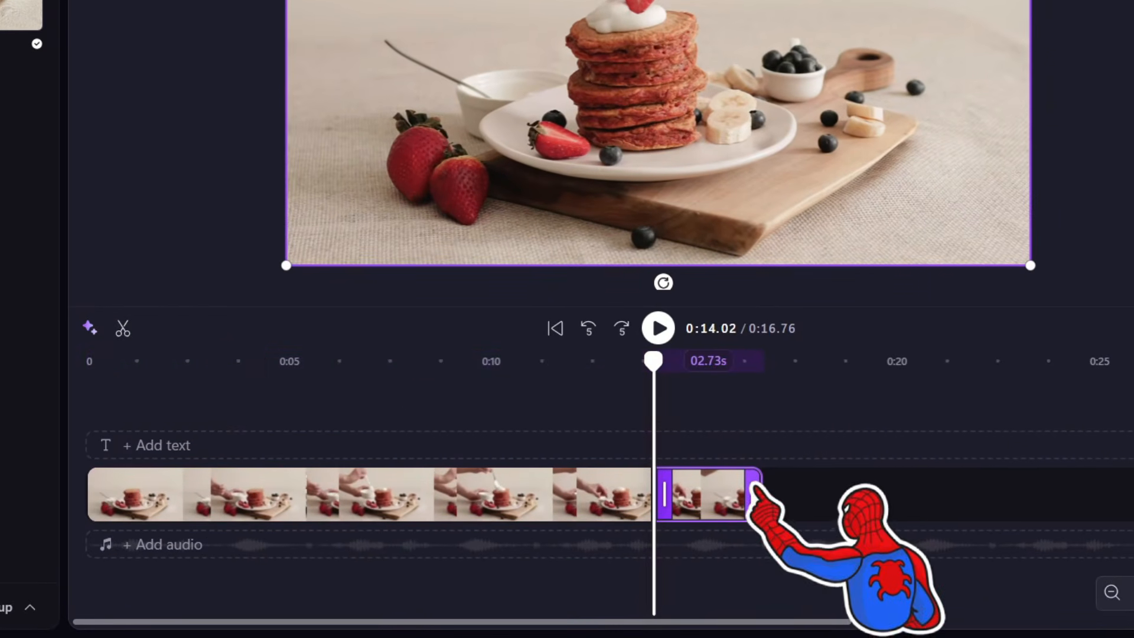
left_click(576, 496)
left_click(700, 496)
left_click(597, 498)
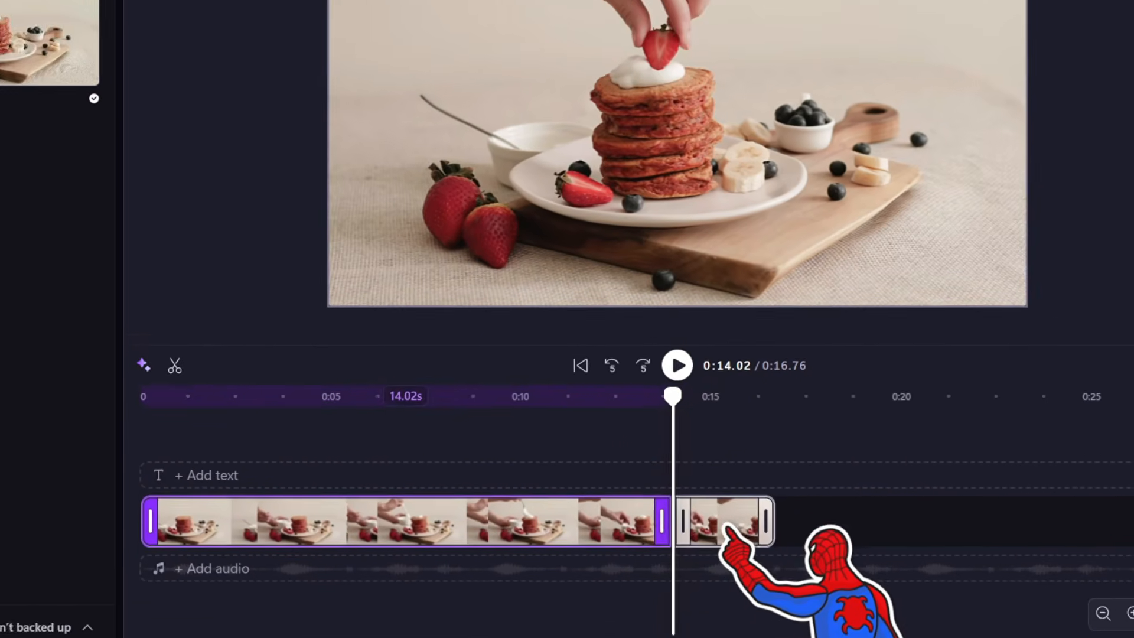
left_click(729, 527)
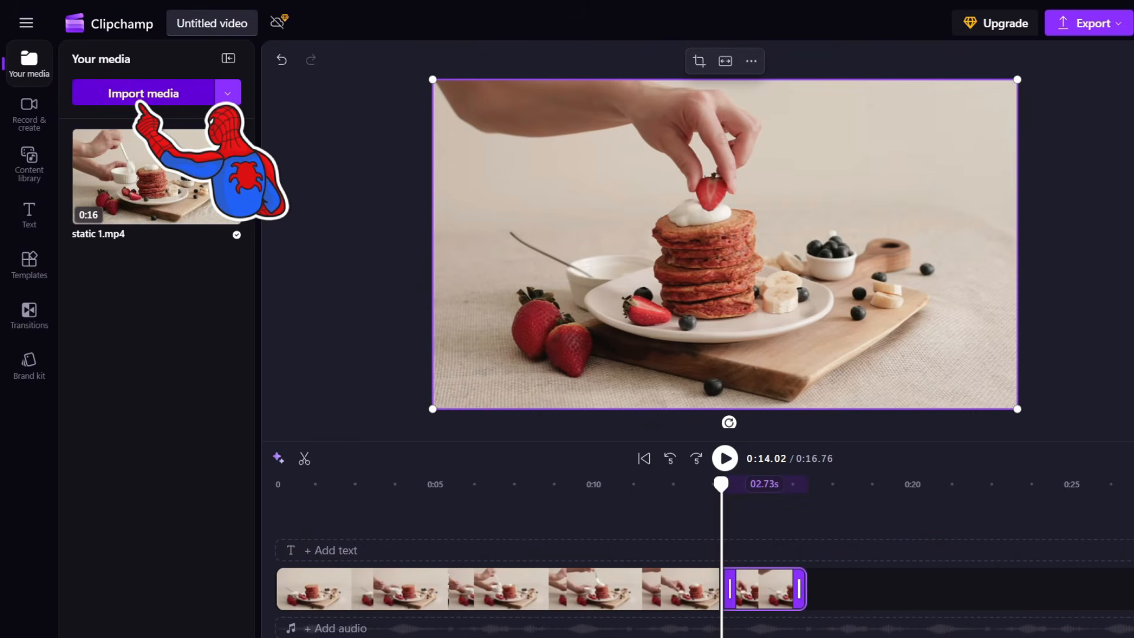
Import download.png, insert it between the two parts of the pancake clip and extend the still to 9.04 seconds
left_click(142, 95)
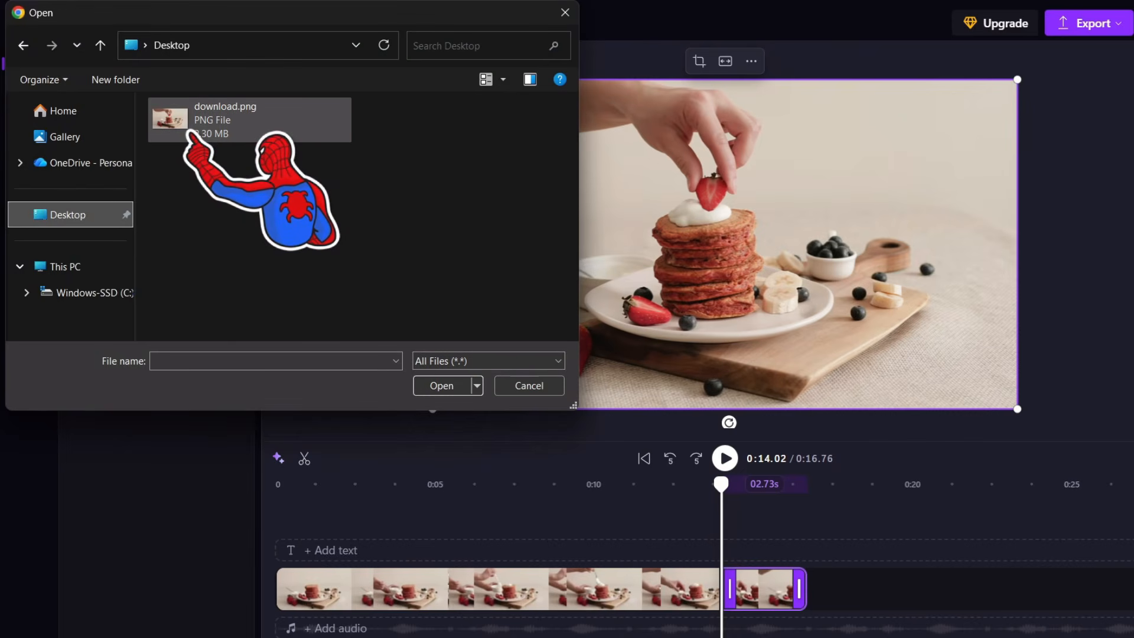
double_click(190, 131)
left_click_drag(168, 184, 732, 594)
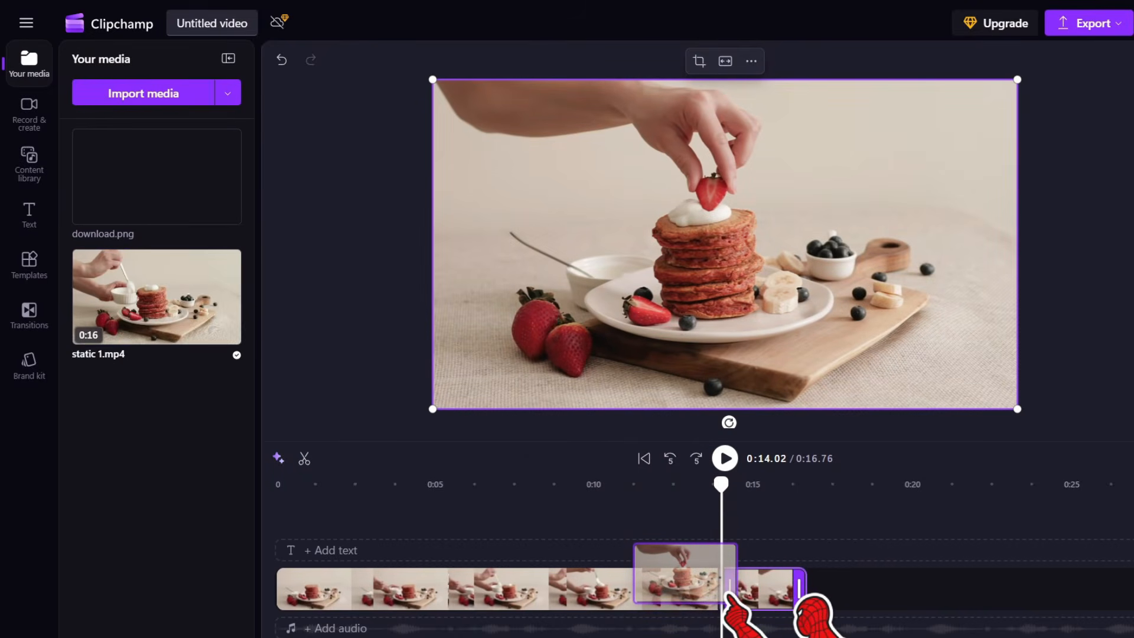
left_click_drag(733, 594, 731, 593)
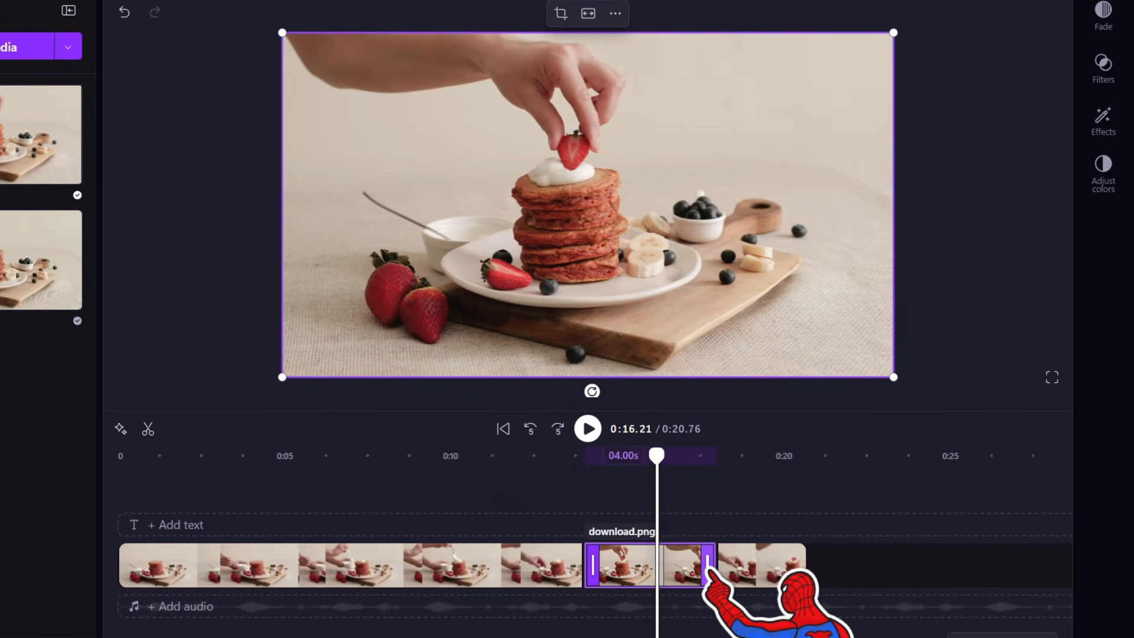
left_click_drag(708, 564, 725, 564)
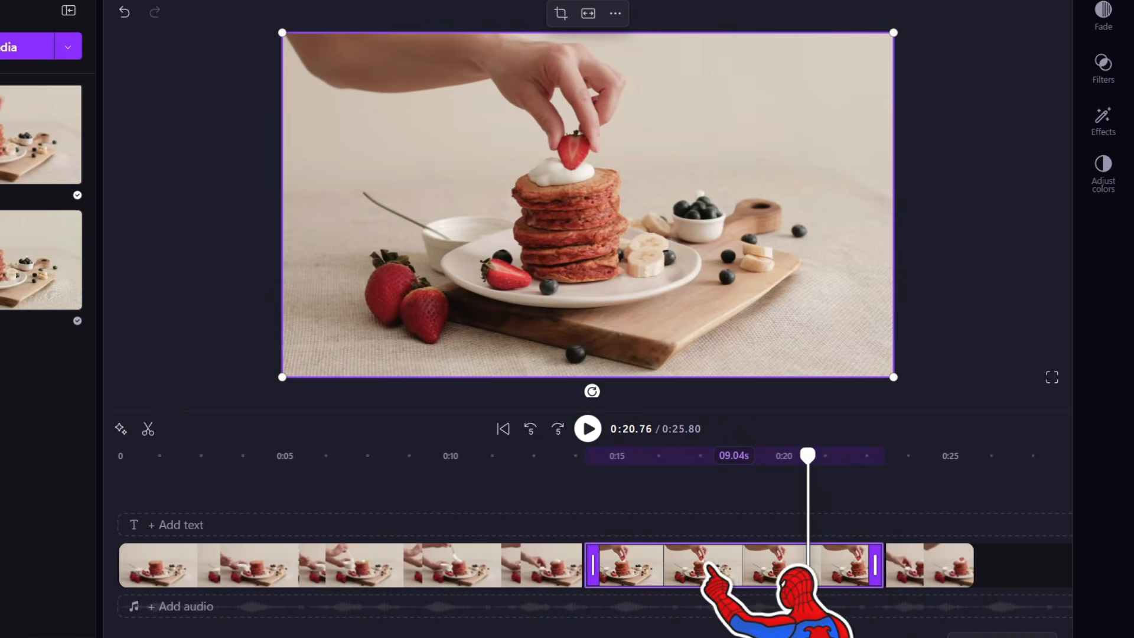
Play the timeline from about 0:13 through the cut into the still image and pause at 0:17.15
left_click(549, 455)
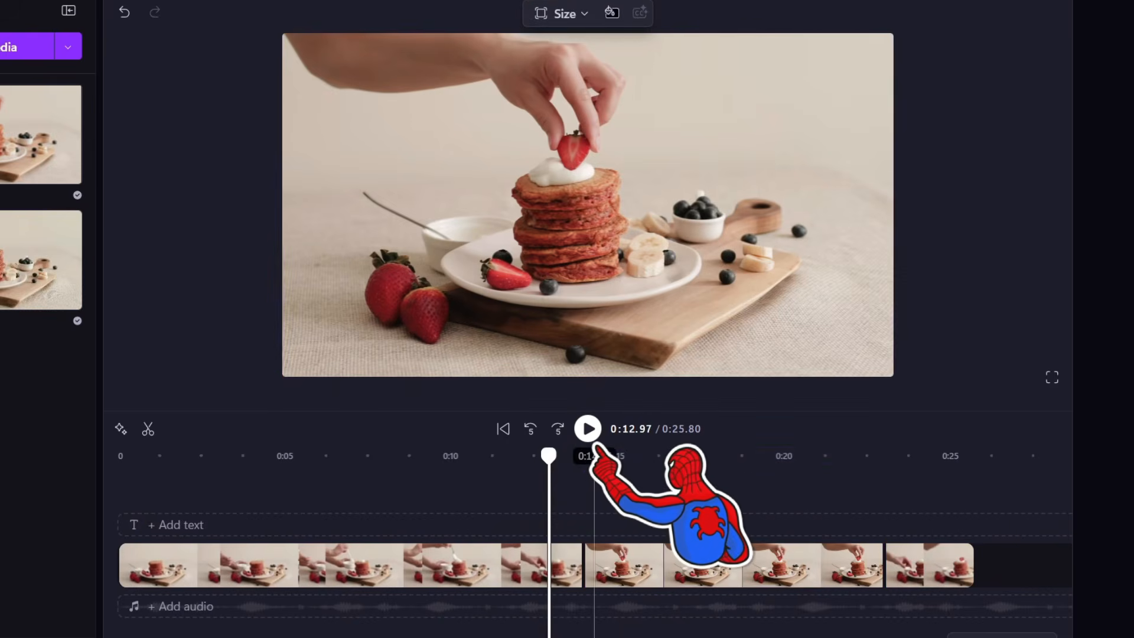
key("space")
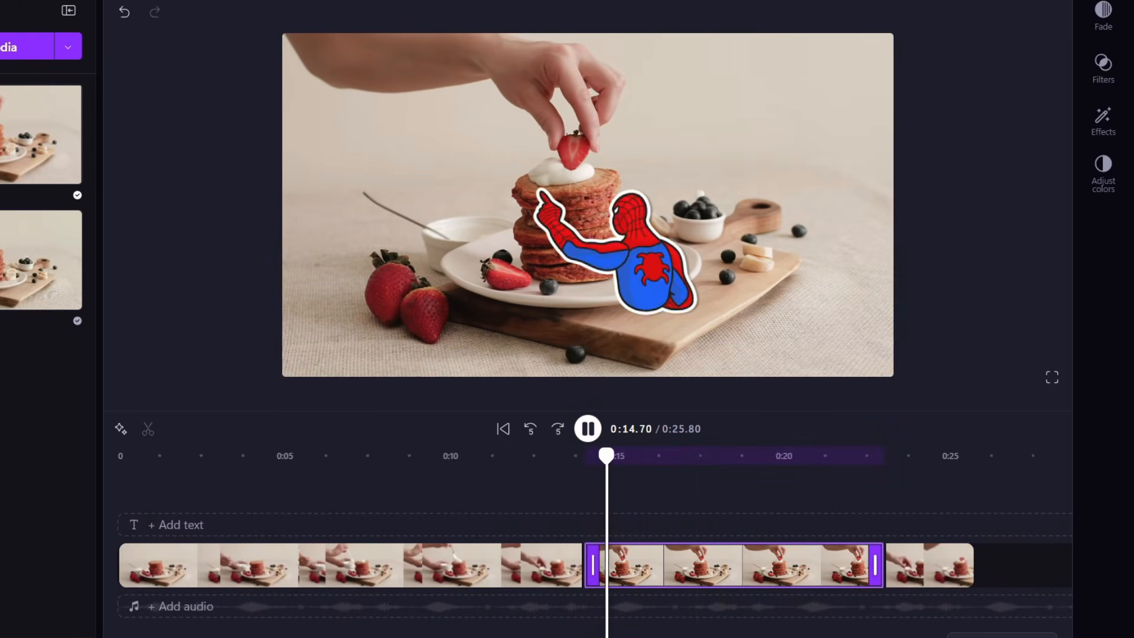
left_click(587, 428)
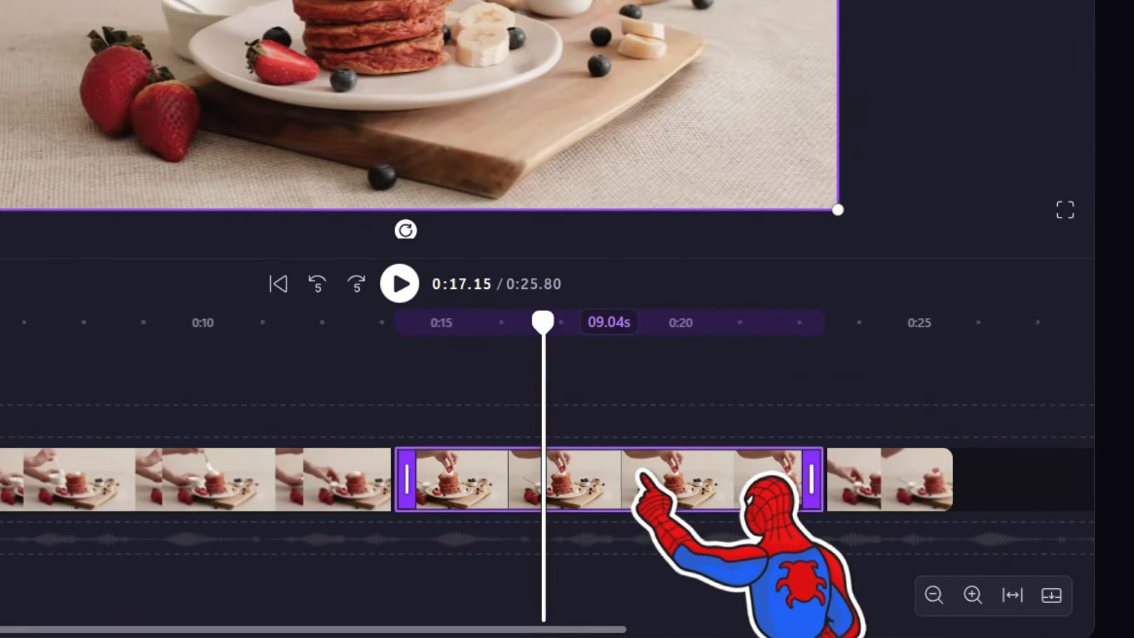
Set the duration of the download.png still to 2 seconds
mouse_move(811, 478)
left_mouse_down()
mouse_move(466, 477)
mouse_move(804, 453)
left_mouse_up()
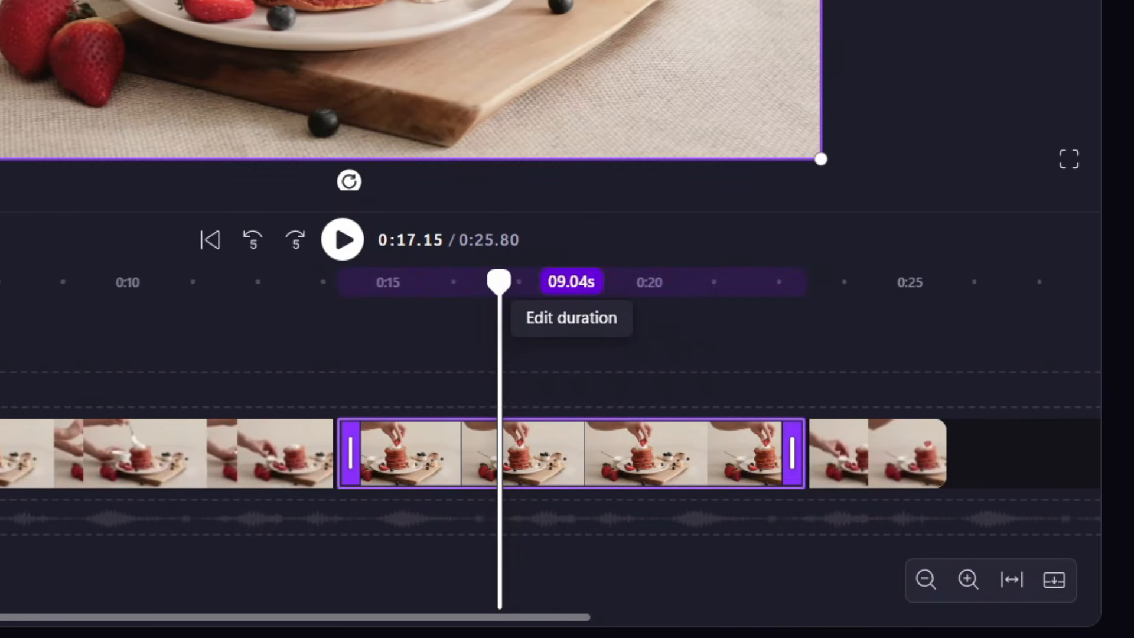
left_click(571, 281)
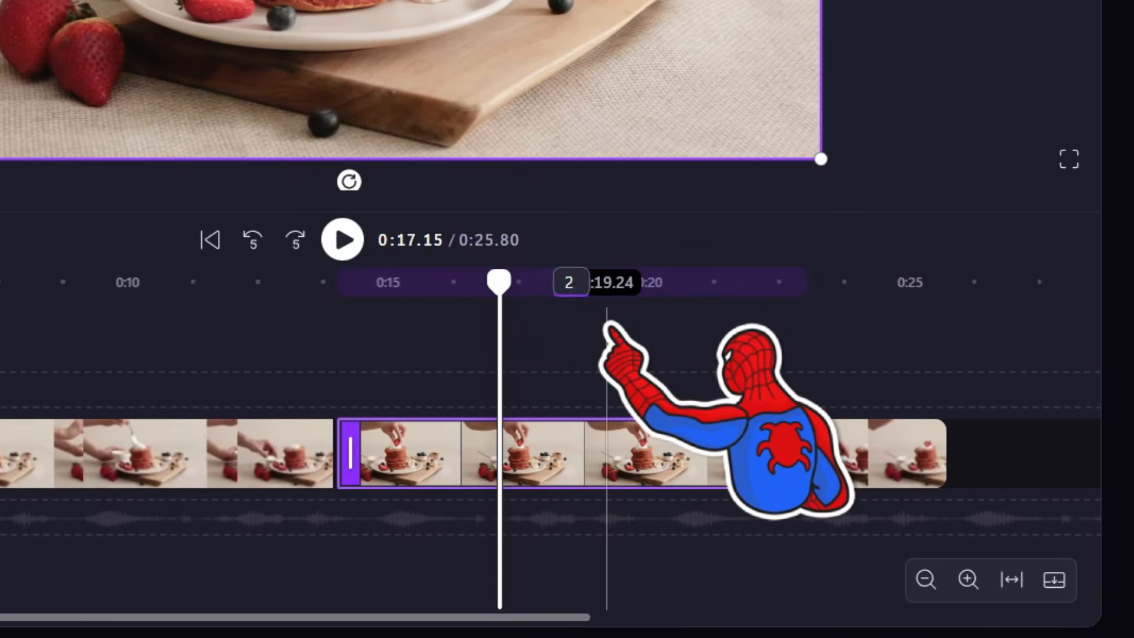
type("2")
key("Return")
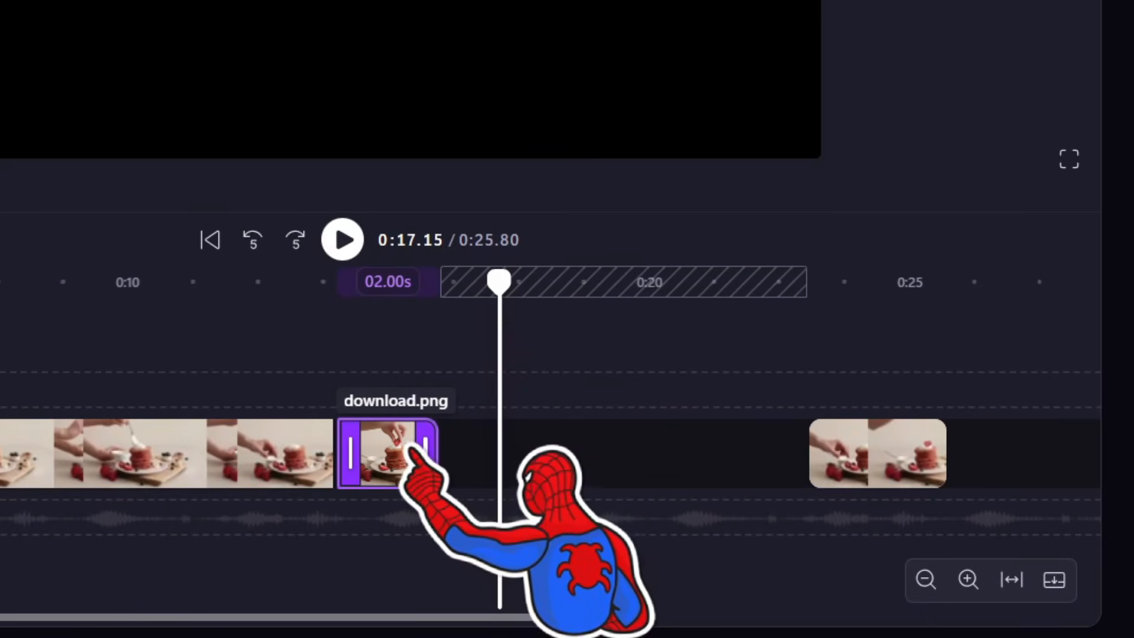
Delete the gap after the download.png still and play the freeze frame from about 0:10
mouse_move(624, 454)
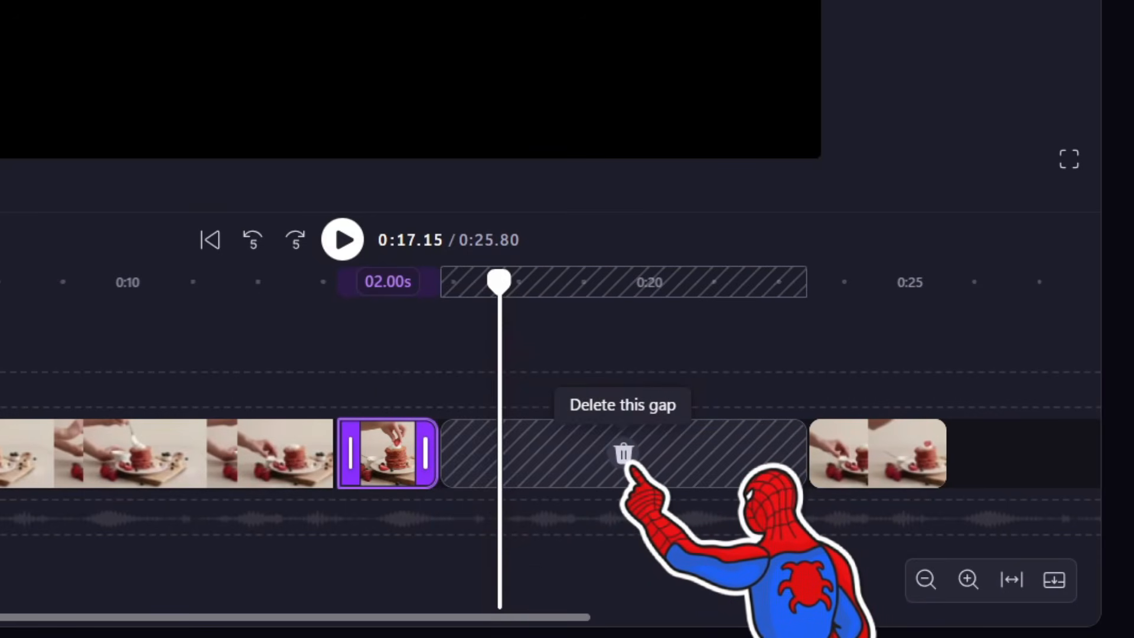
left_click(623, 453)
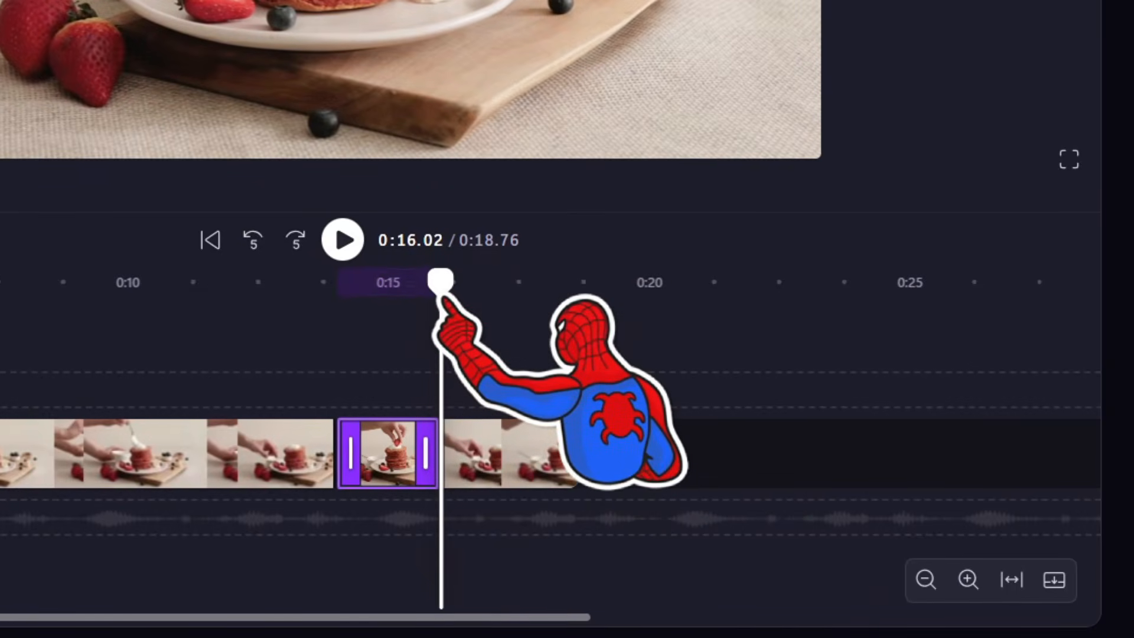
left_click_drag(443, 278, 129, 281)
key("space")
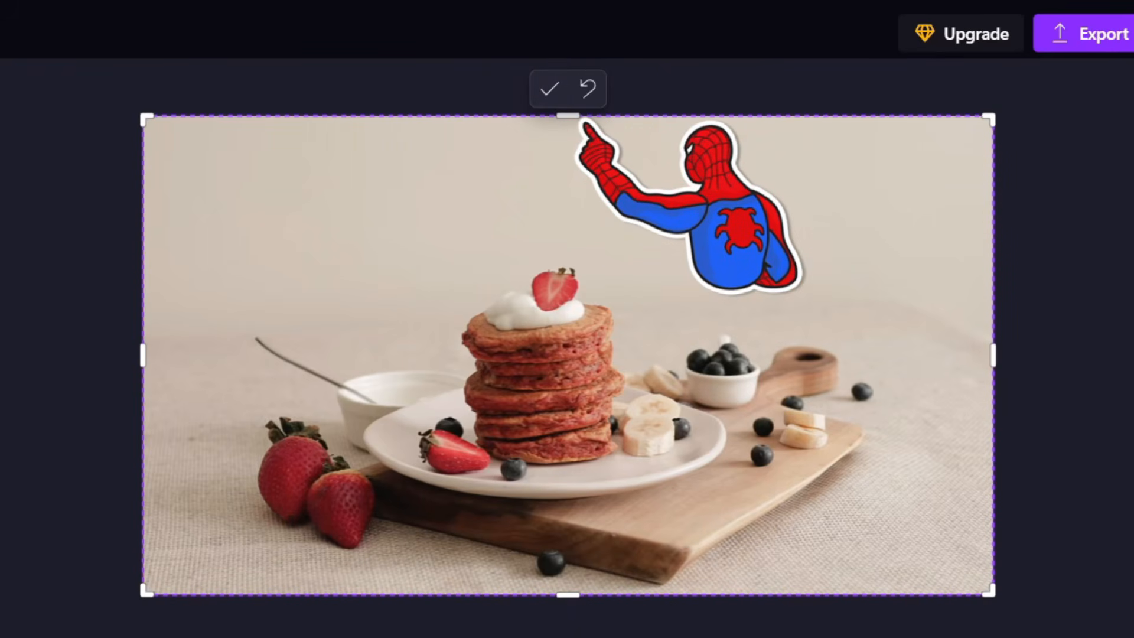
Crop the pancake clip inward at the top and both sides, trim its bottom edge slightly, and apply the crop
left_click_drag(575, 118, 569, 197)
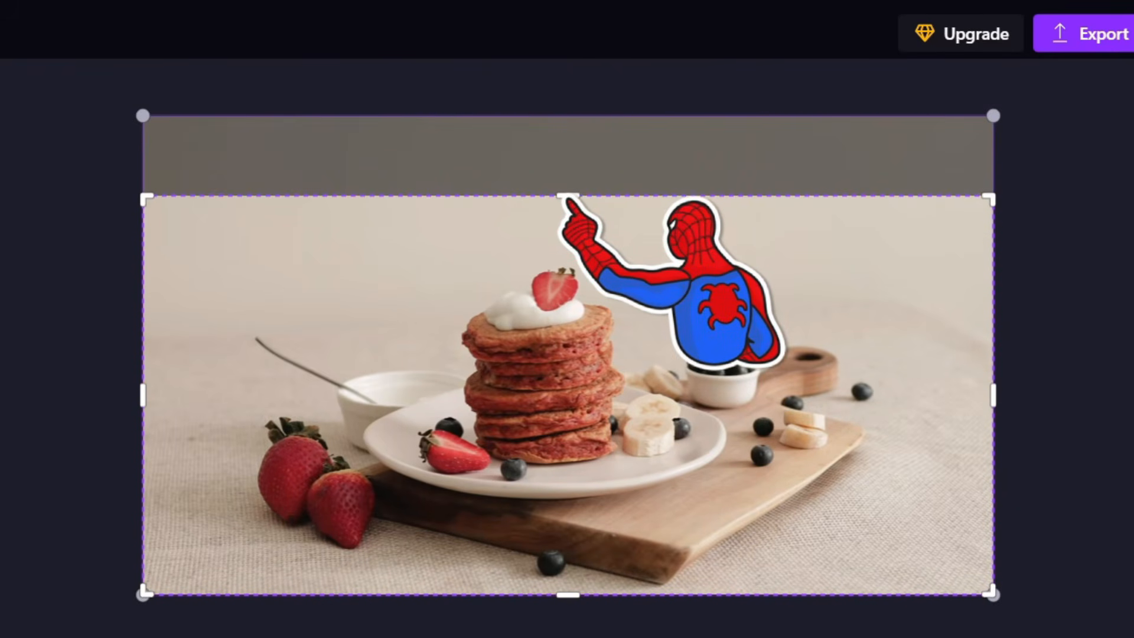
left_click_drag(143, 395, 220, 394)
left_click_drag(992, 394, 907, 394)
left_click_drag(561, 587, 585, 591)
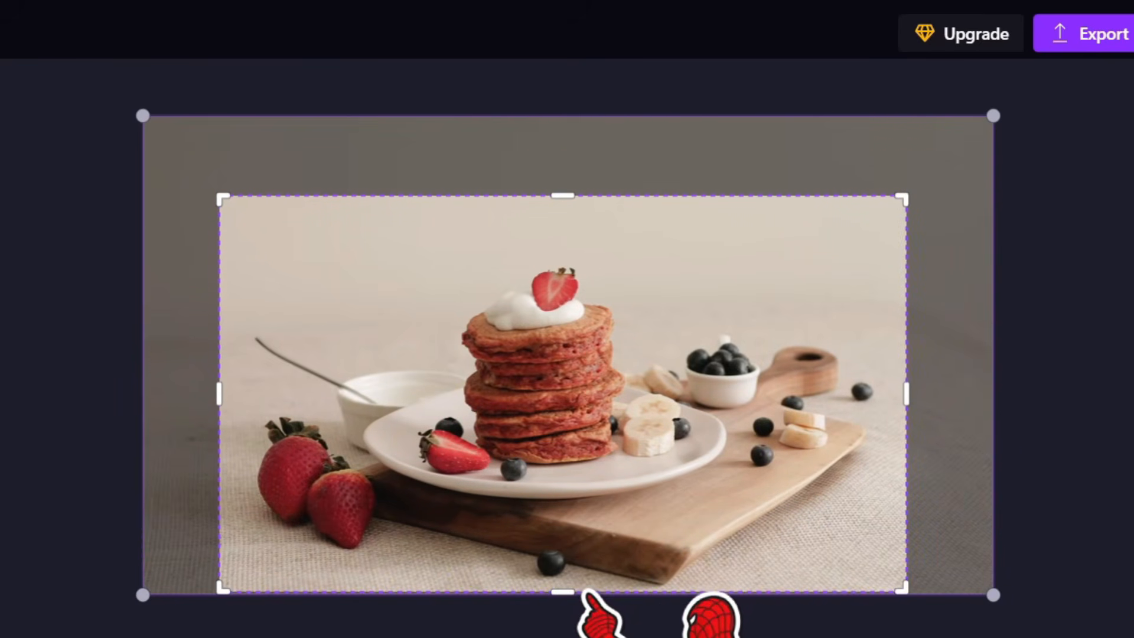
left_click_drag(562, 196, 564, 229)
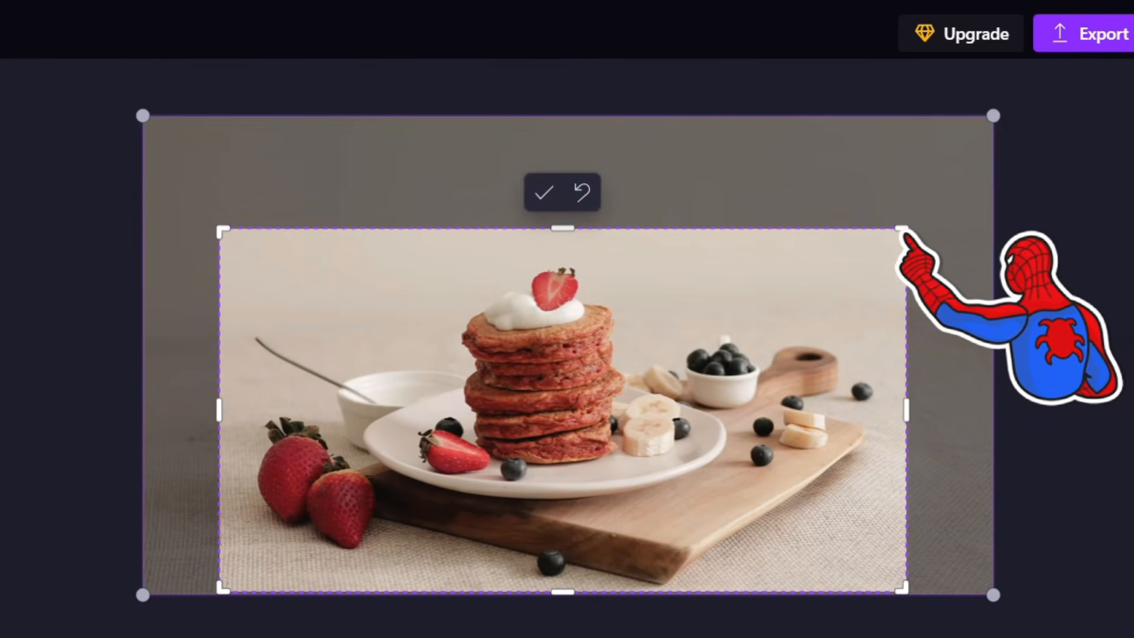
mouse_move(905, 231)
left_mouse_down()
mouse_move(844, 302)
mouse_move(939, 201)
mouse_move(739, 316)
mouse_move(904, 207)
mouse_move(894, 246)
mouse_move(890, 236)
left_mouse_up()
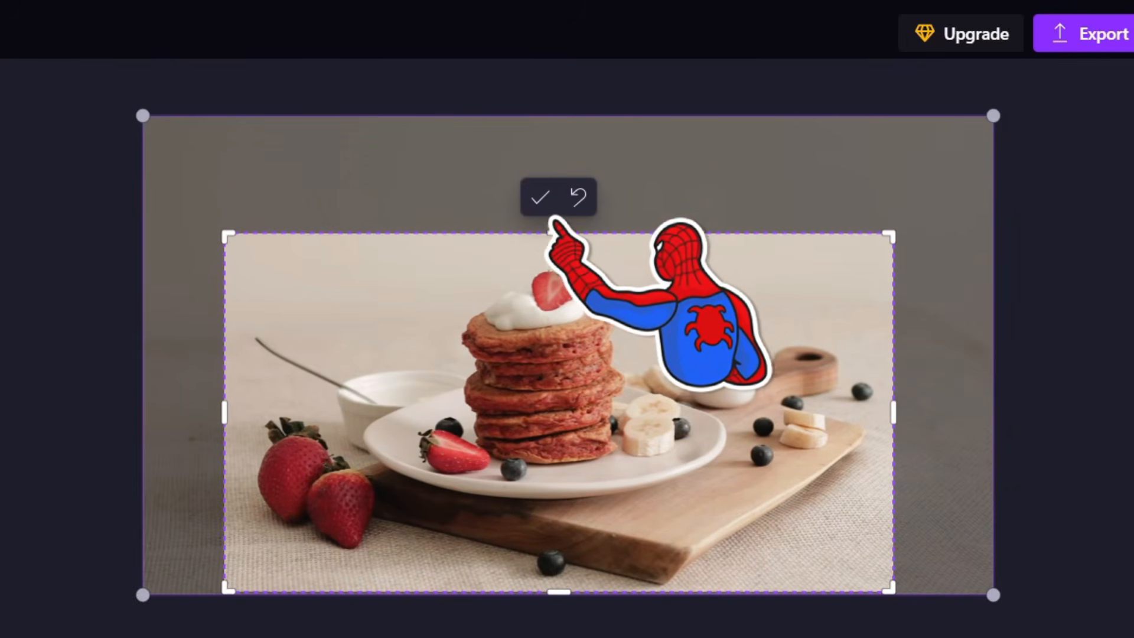
left_click(540, 196)
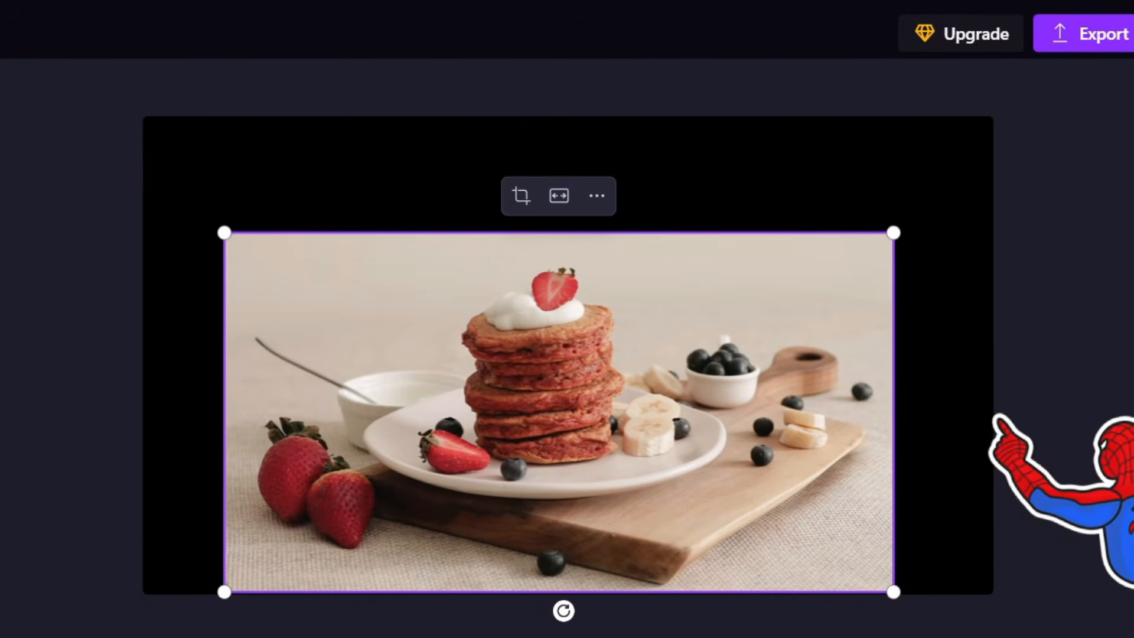
Fit the cropped pancake clip to the canvas, switch it to Fill to remove the black borders, and deselect it
left_click(1034, 408)
left_click_drag(307, 280, 680, 461)
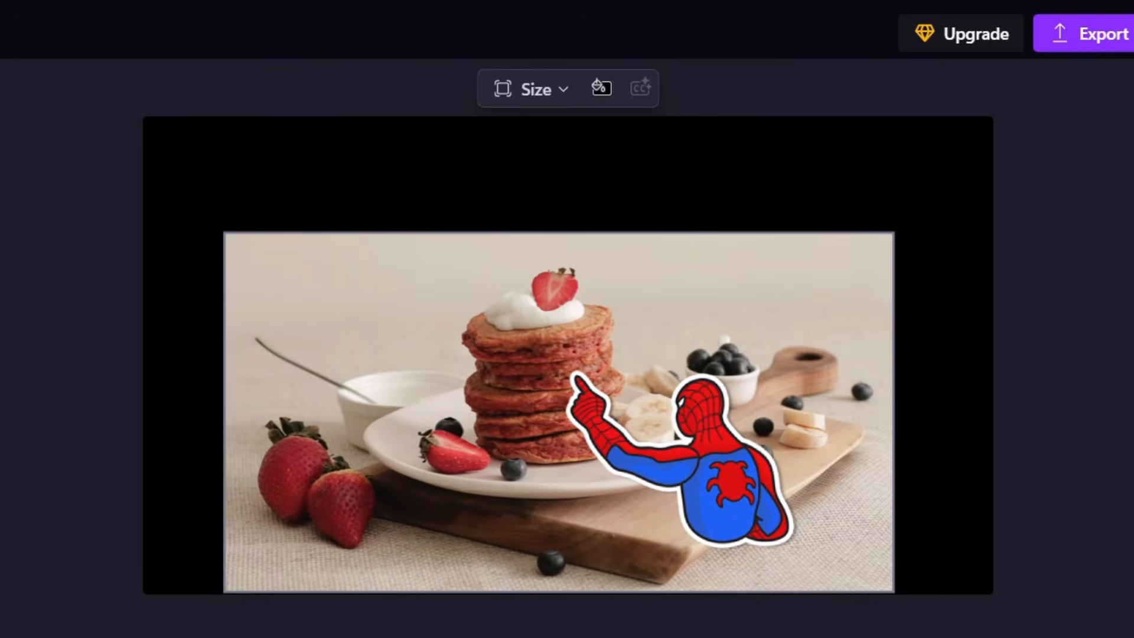
left_click_drag(577, 378, 560, 204)
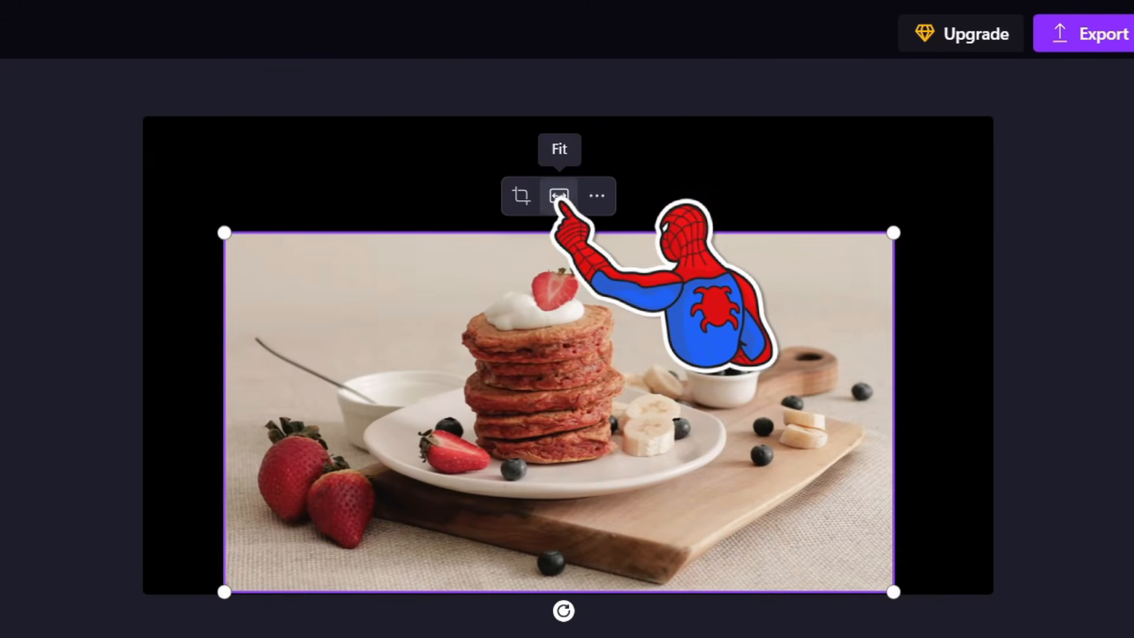
left_click(558, 196)
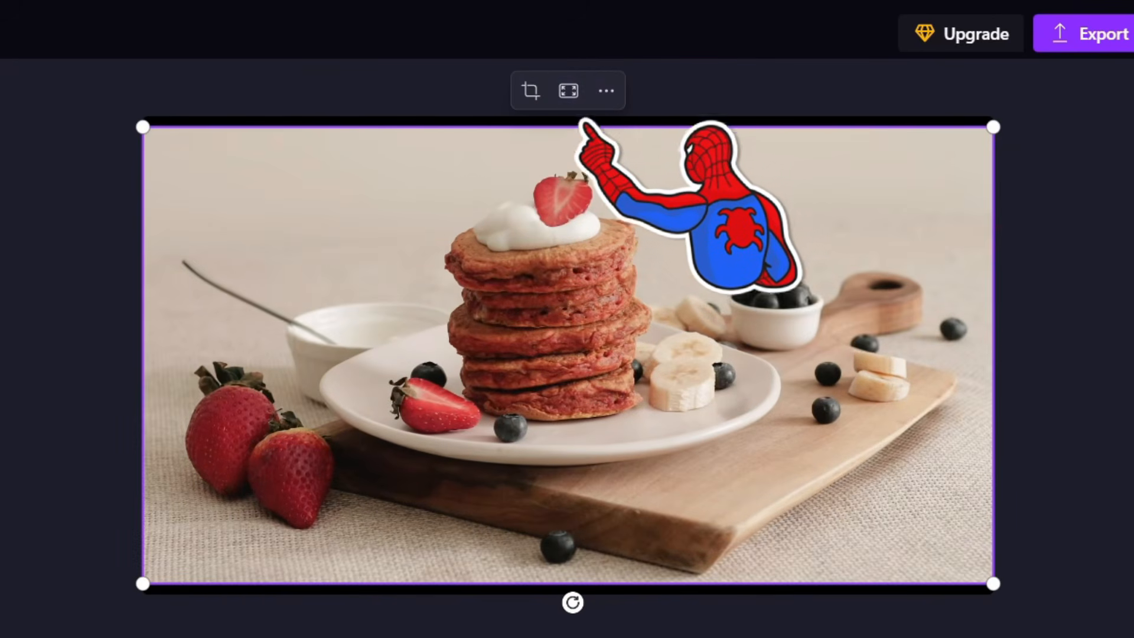
left_click(568, 90)
key("Escape")
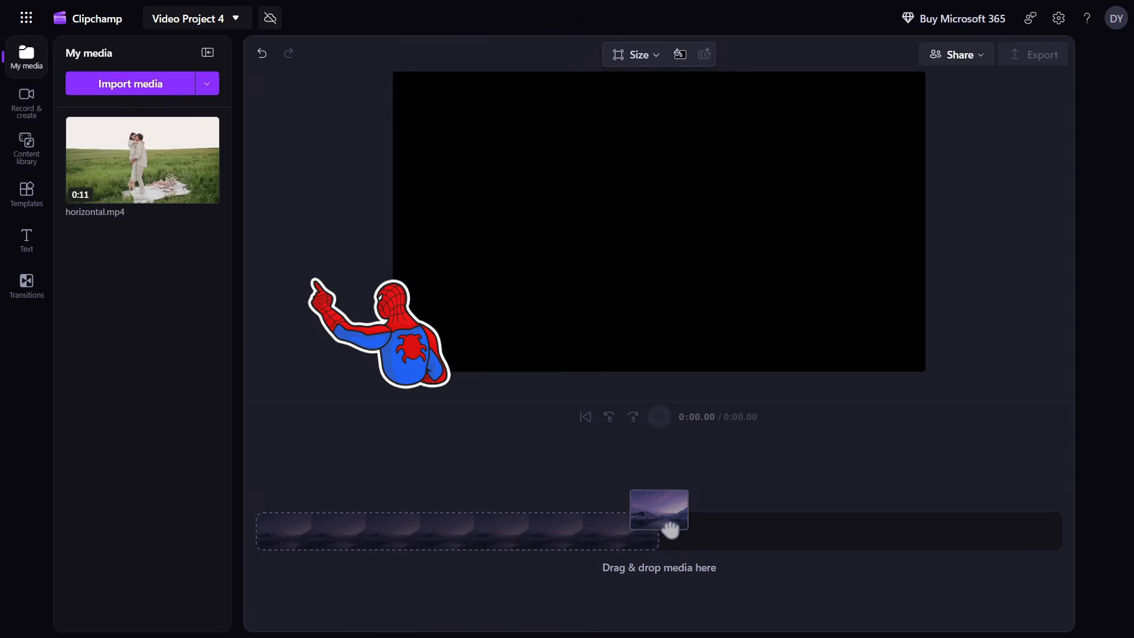
Add horizontal.mp4 to the empty timeline and set the project's aspect ratio to Vertical 9:16
left_click_drag(154, 182, 380, 544)
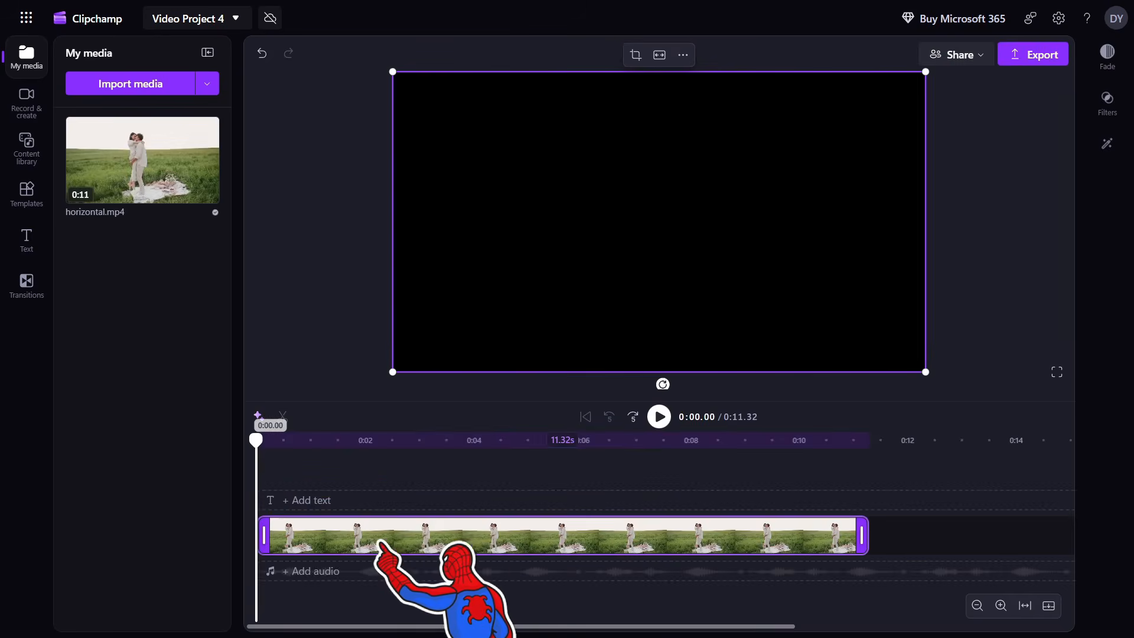
left_click(508, 471)
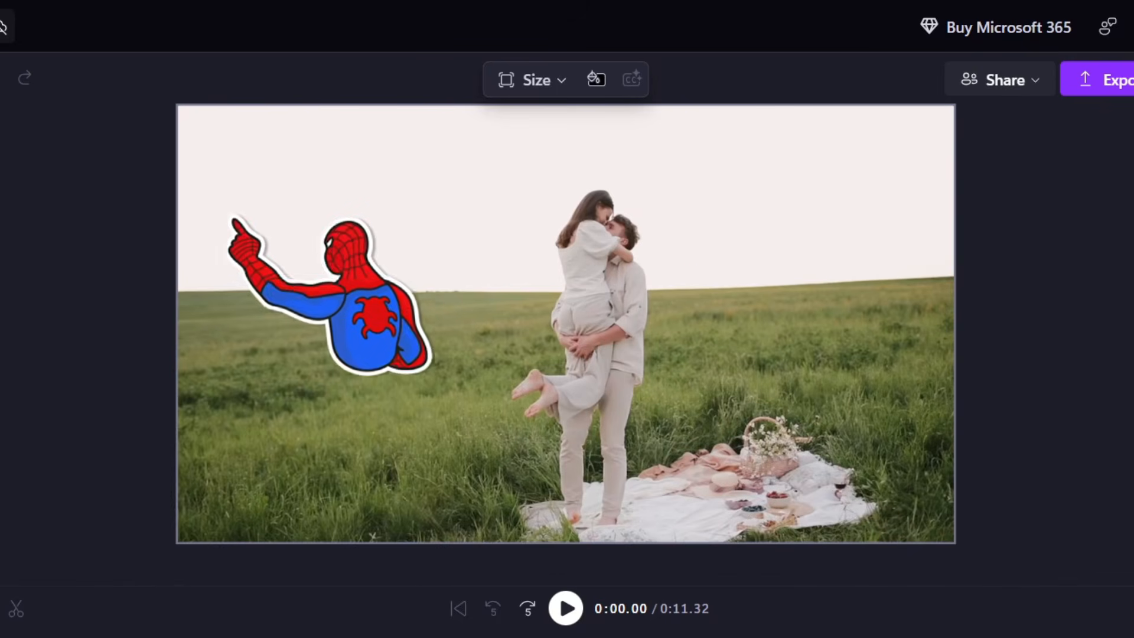
left_click(535, 80)
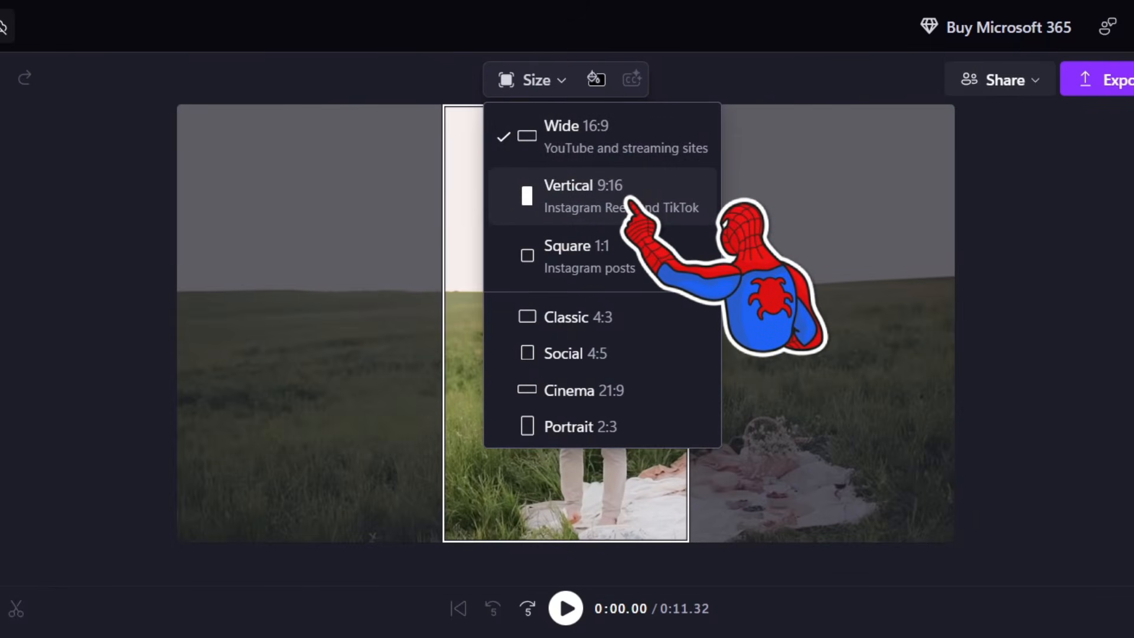
left_click(43, 227)
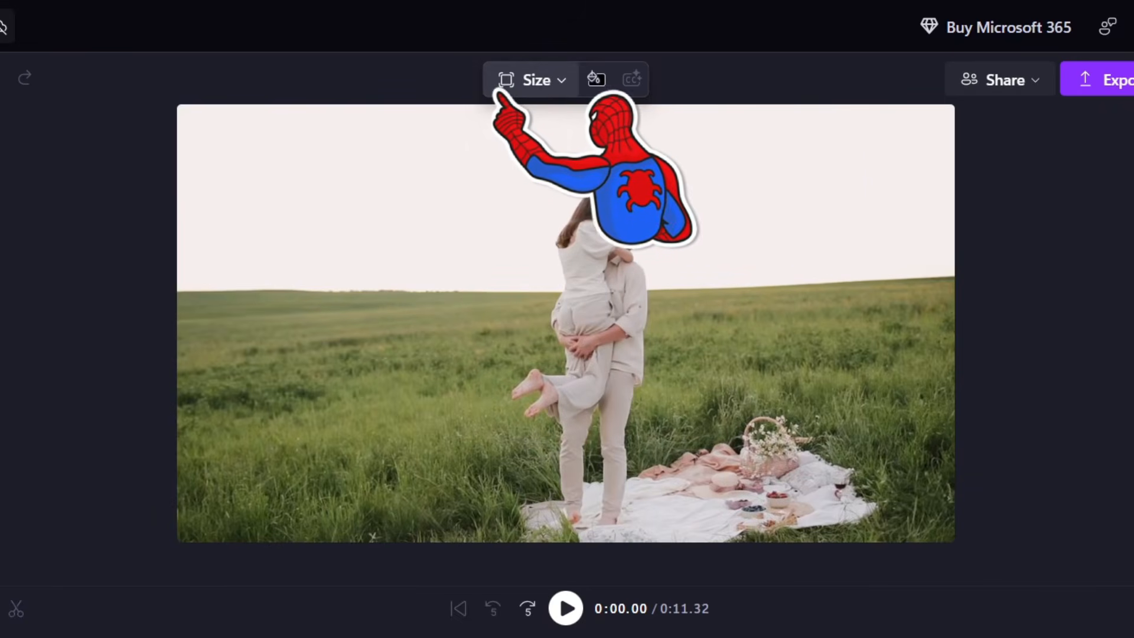
left_click(526, 188)
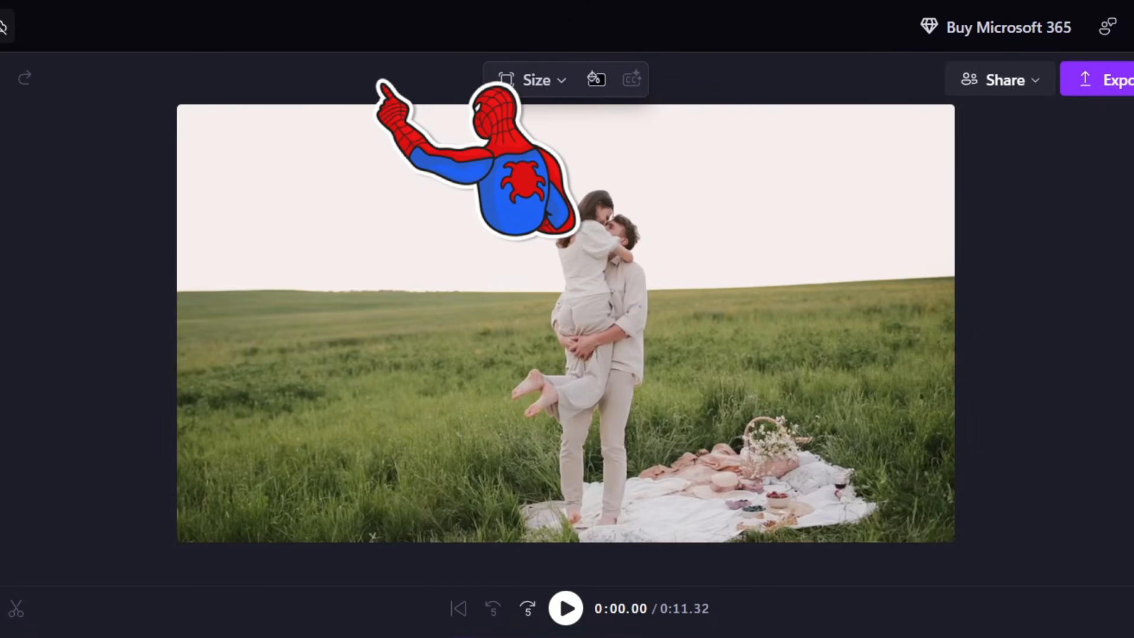
left_click(543, 89)
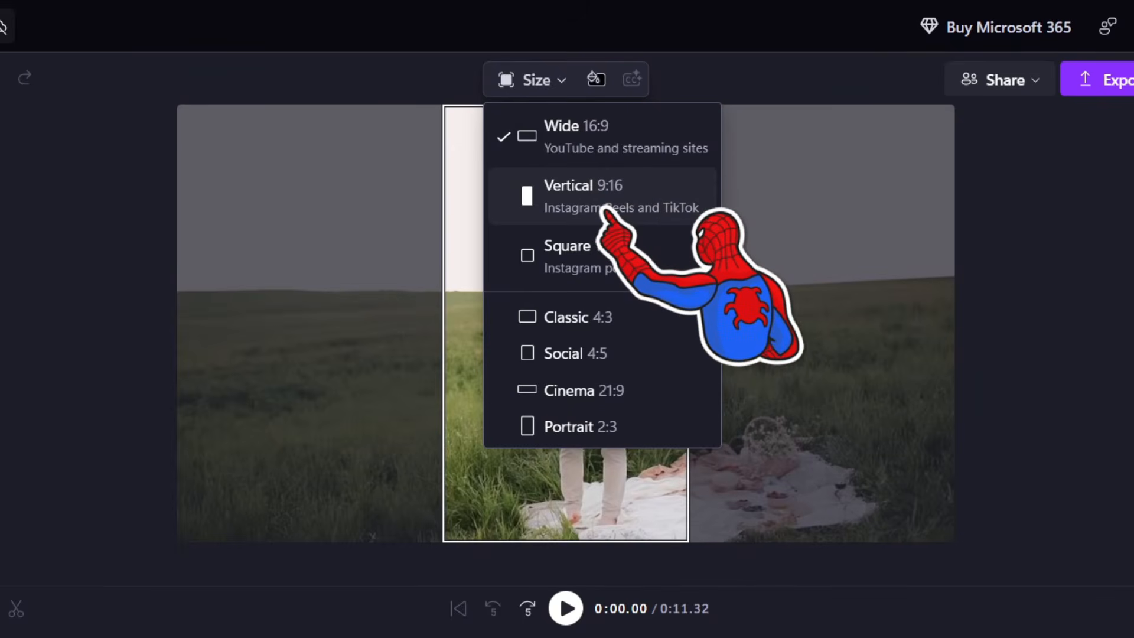
left_click(591, 201)
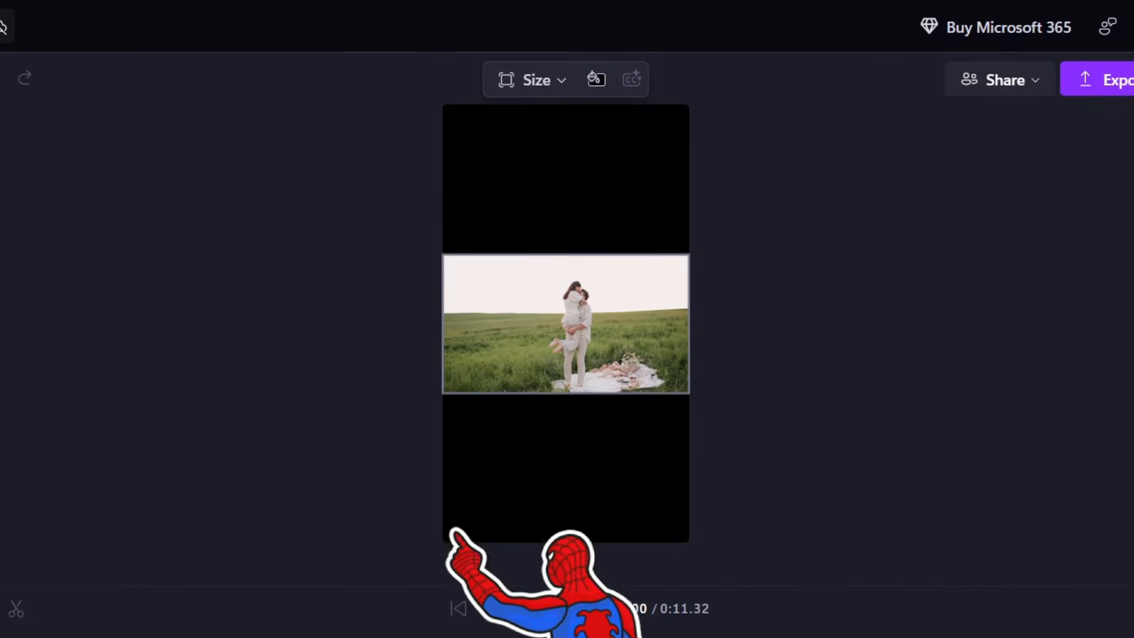
Apply Fill to the horizontal clip so it covers the whole vertical canvas
left_click(630, 345)
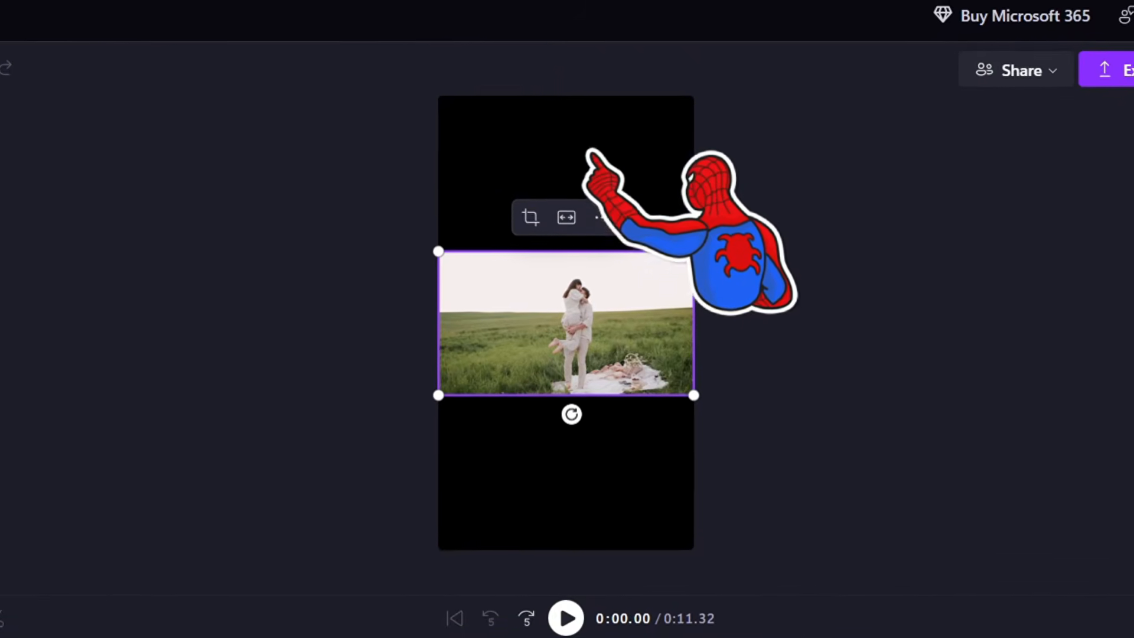
left_click(594, 165)
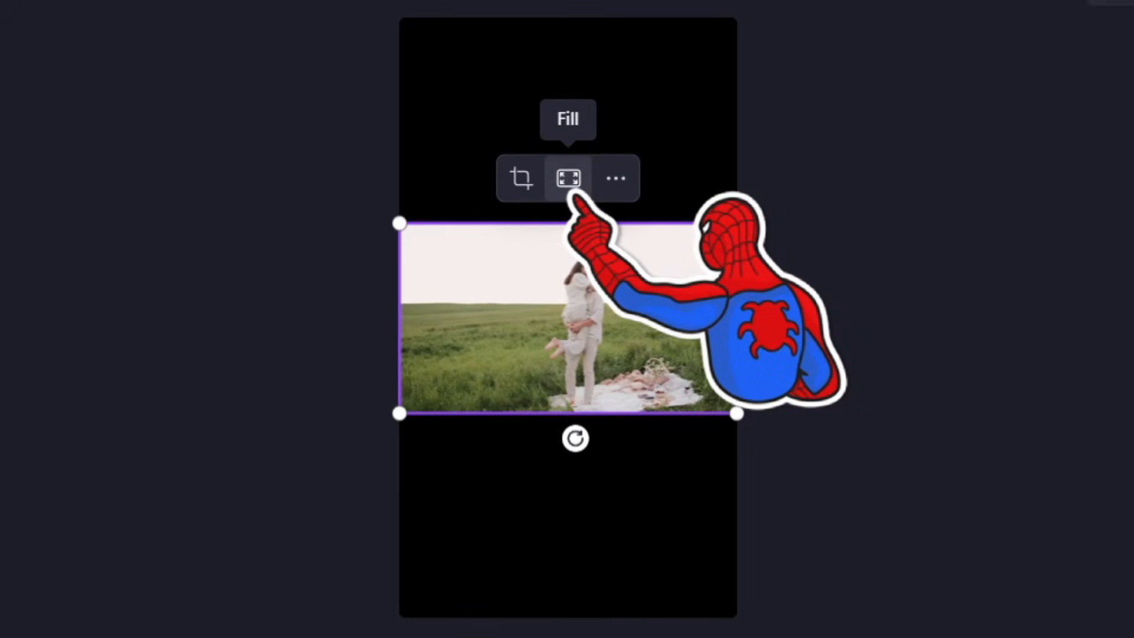
left_click(568, 178)
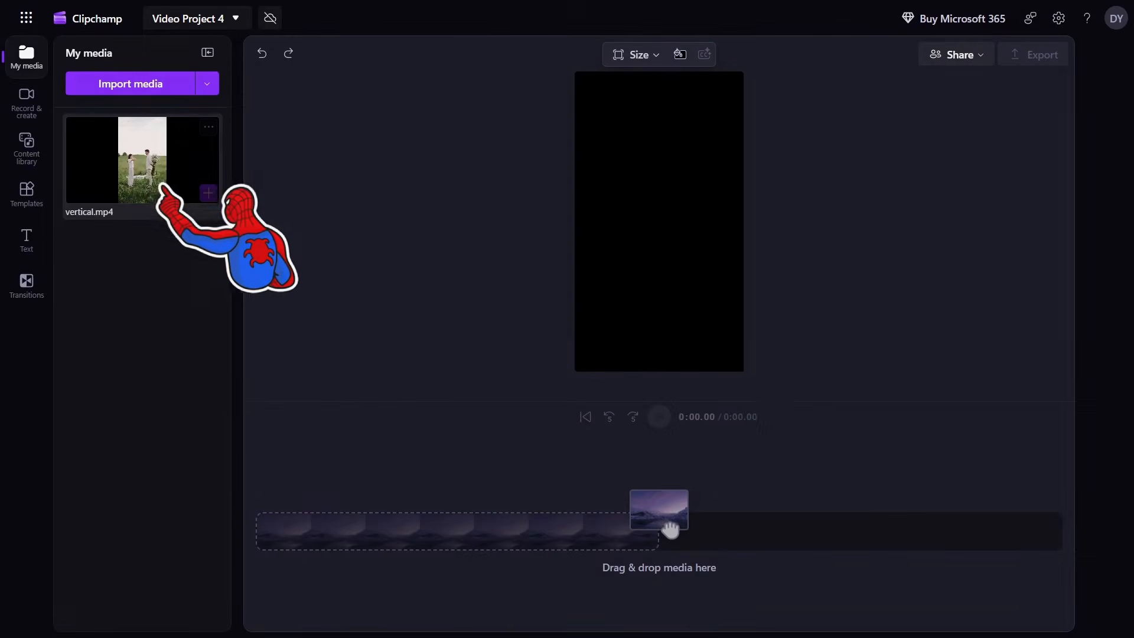
Add vertical.mp4 to the empty timeline and set the project's aspect ratio to Wide 16:9
left_click_drag(161, 188, 362, 523)
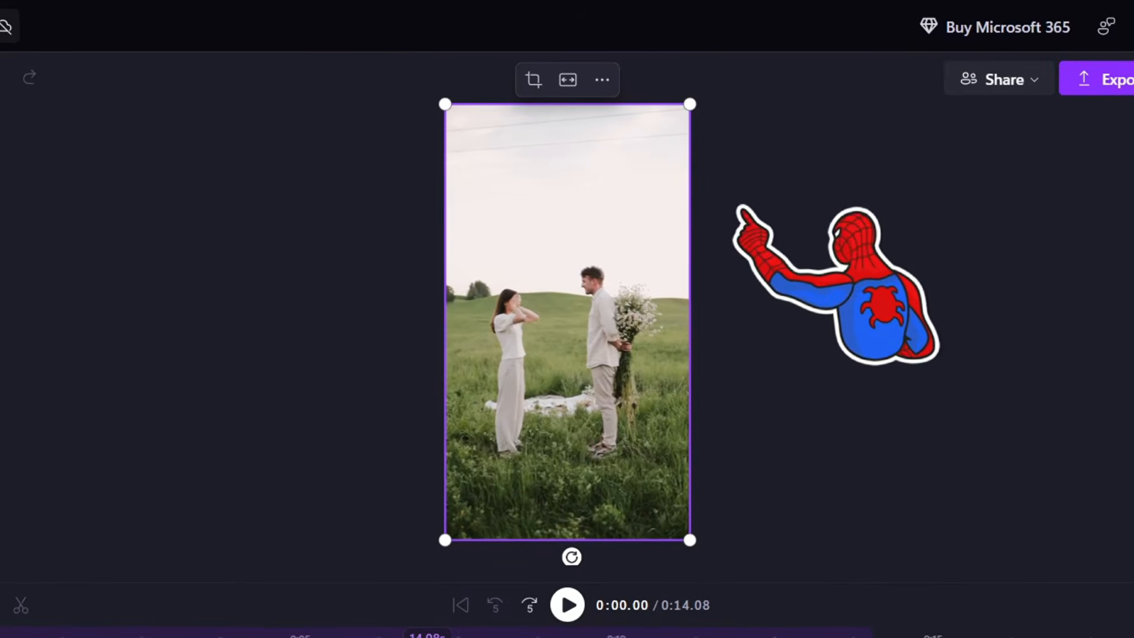
left_click(746, 205)
left_click(535, 81)
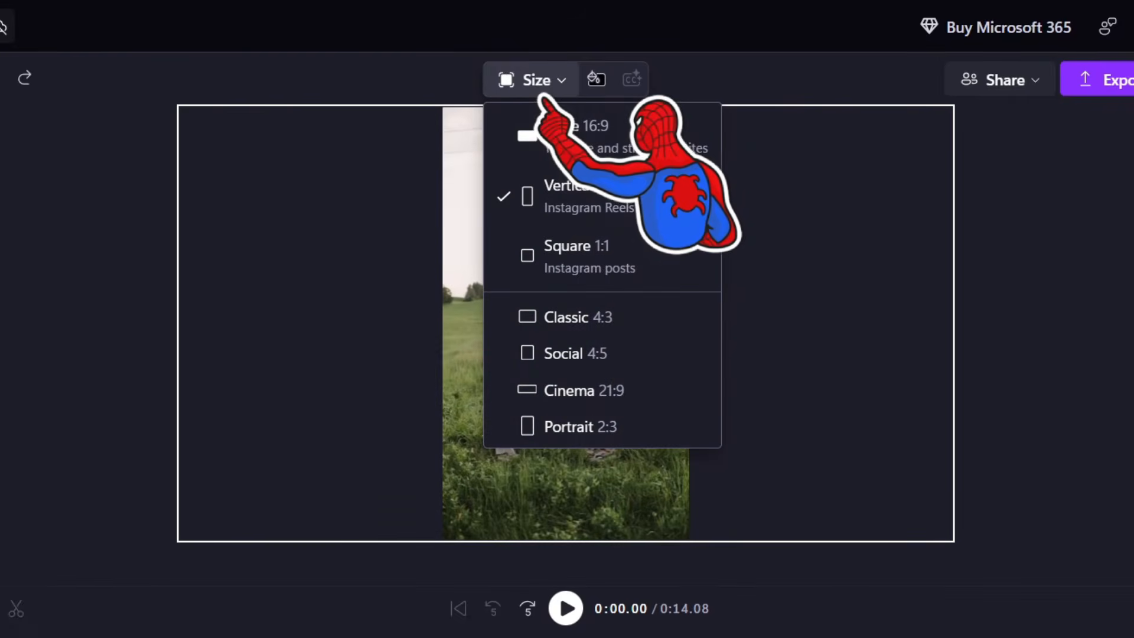
left_click(573, 136)
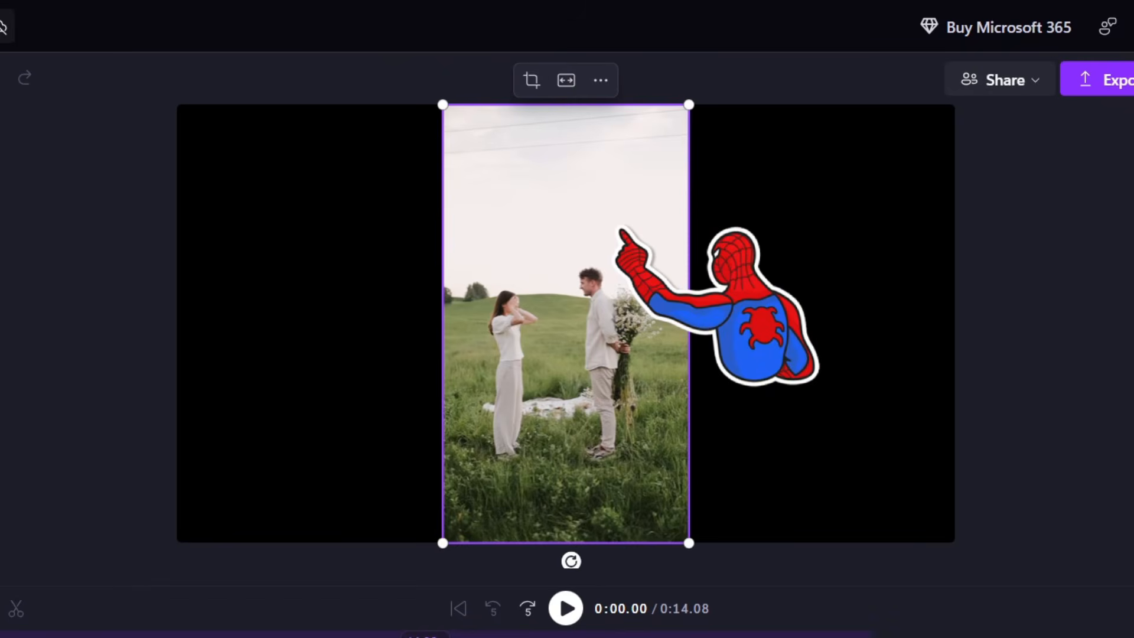
Enlarge the vertical clip to fill the wide canvas and move it up and down to reframe the couple
left_click(566, 80)
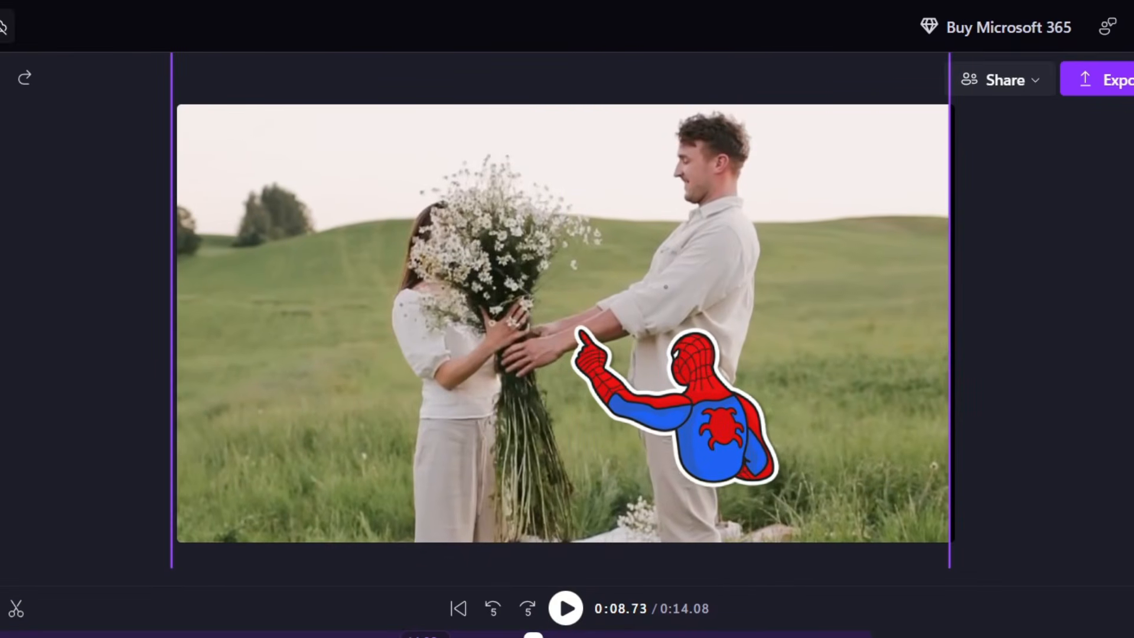
left_click_drag(583, 341, 584, 363)
left_click_drag(584, 344, 590, 241)
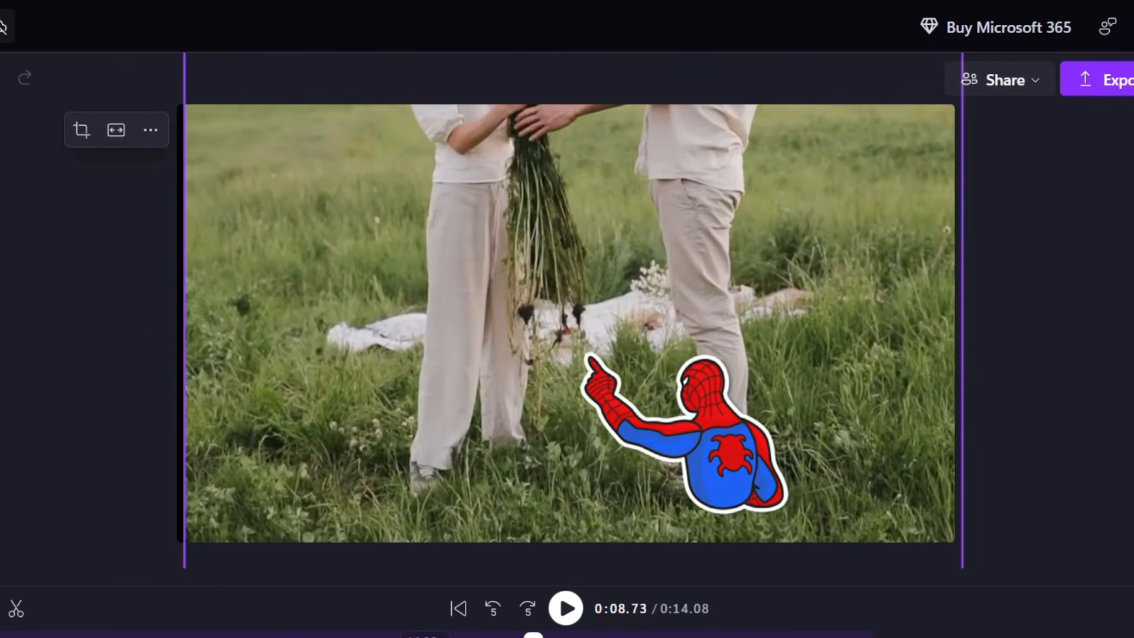
left_click_drag(592, 367, 563, 408)
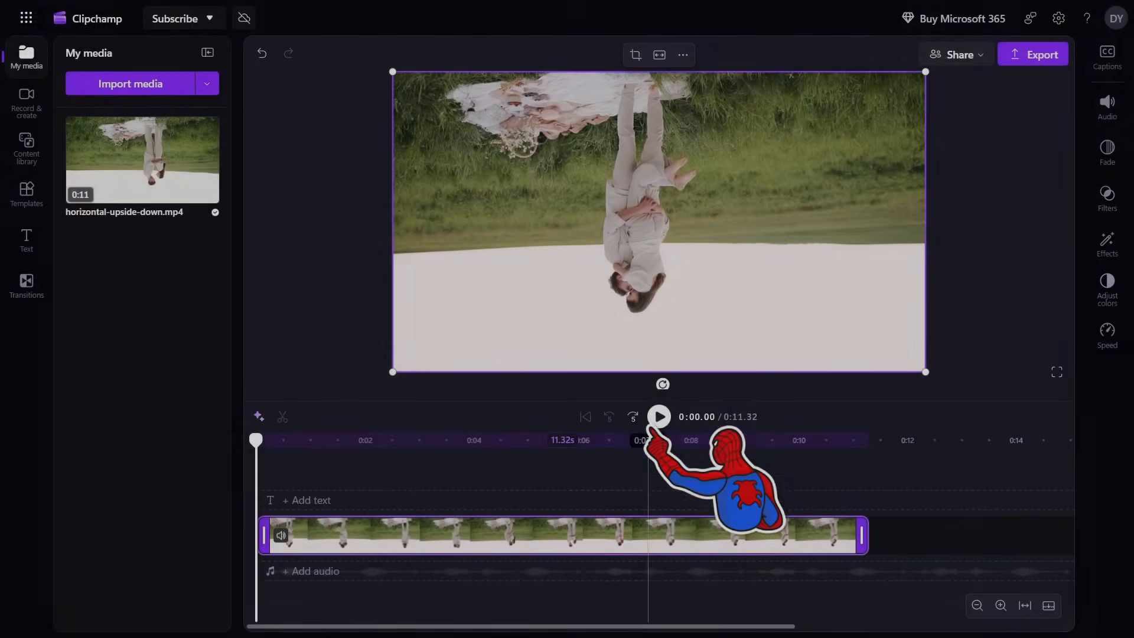
Preview the upside-down horizontal clip and rotate it by 90° twice to turn the couple upright
left_click(659, 416)
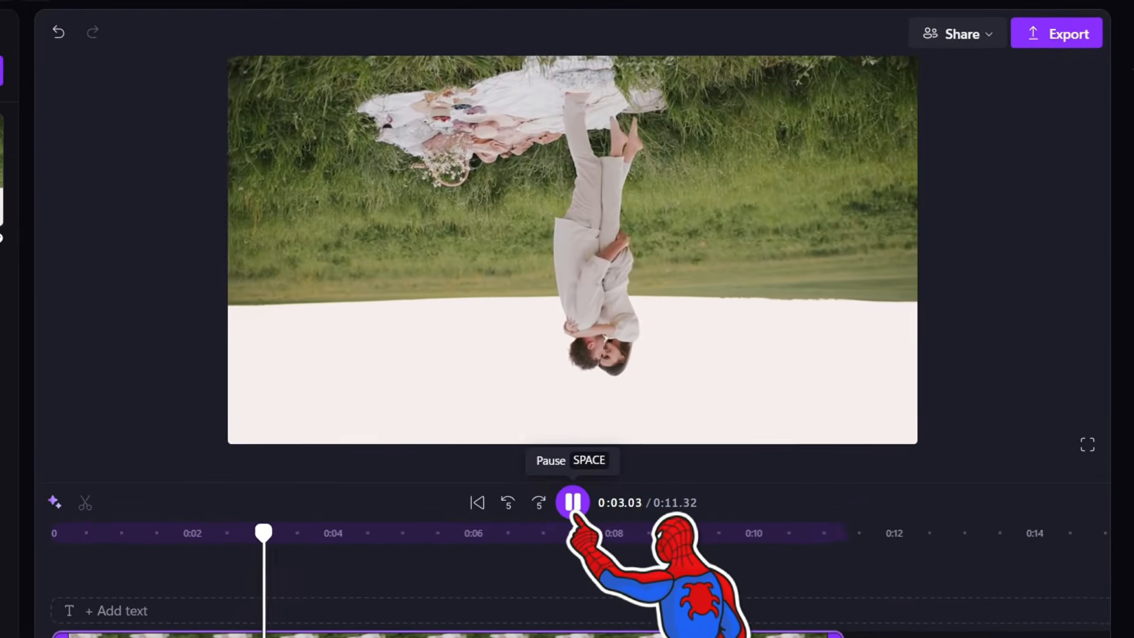
left_click(573, 502)
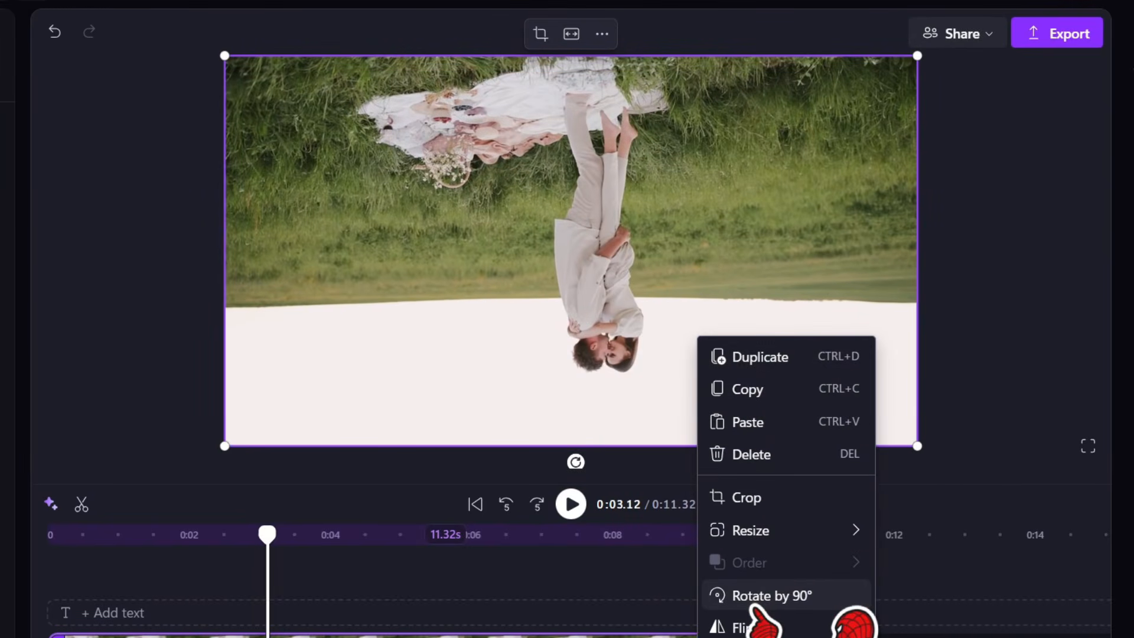
left_click(799, 596)
right_click(663, 332)
left_click(758, 587)
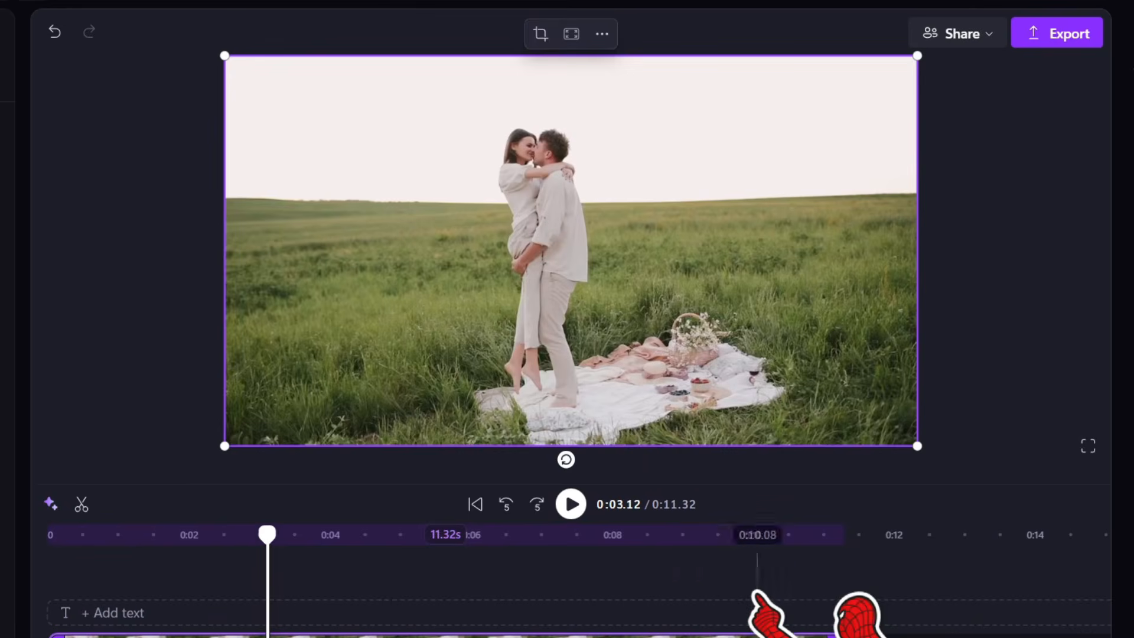
left_click(570, 504)
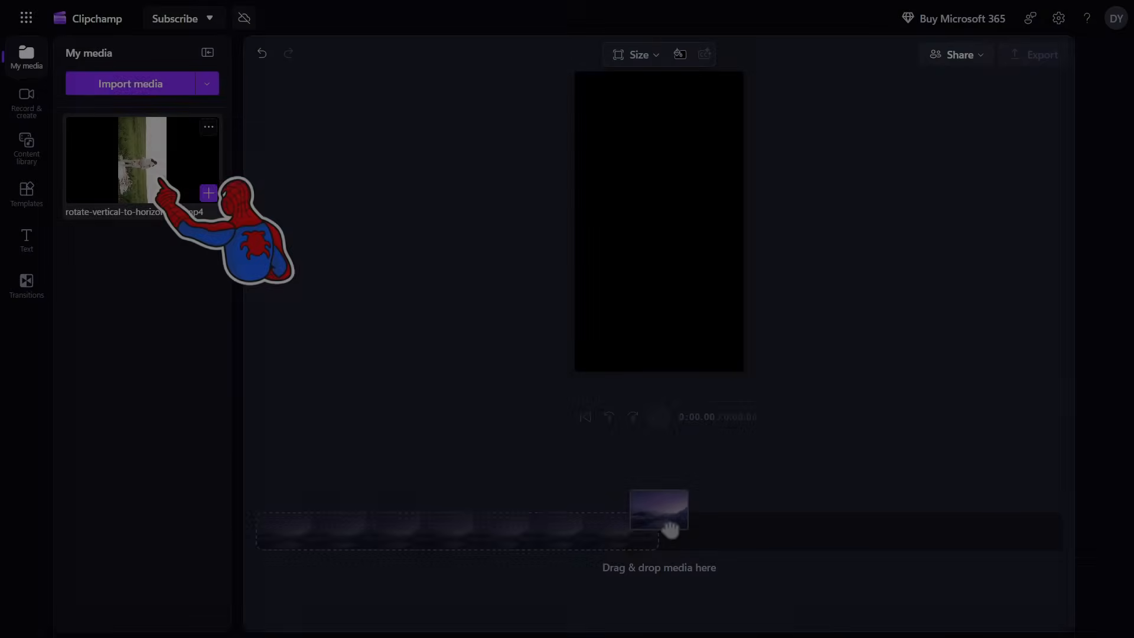
Add the sideways vertical clip to the empty timeline, preview it, and set the project's aspect ratio to Wide 16:9
left_click_drag(141, 159, 321, 534)
left_click(659, 417)
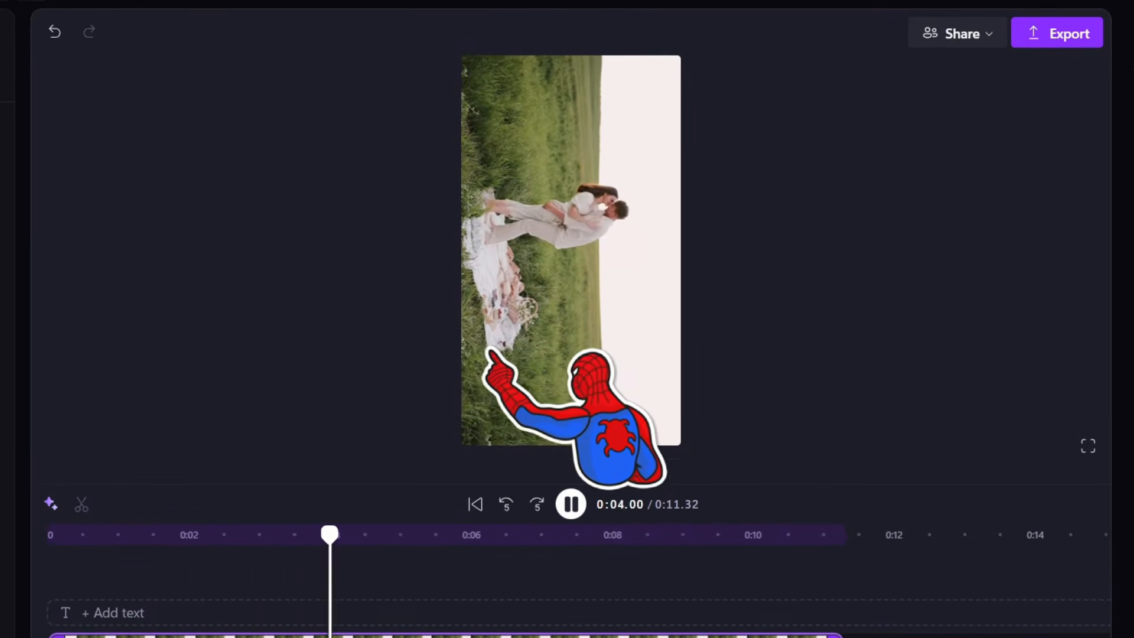
left_click(571, 504)
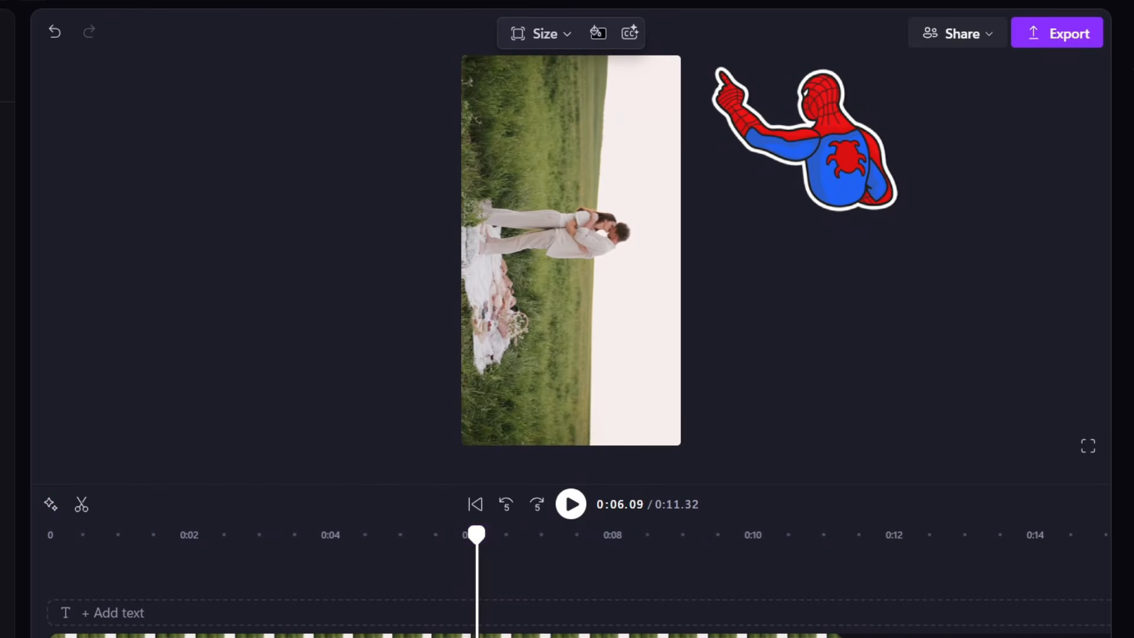
left_click(539, 33)
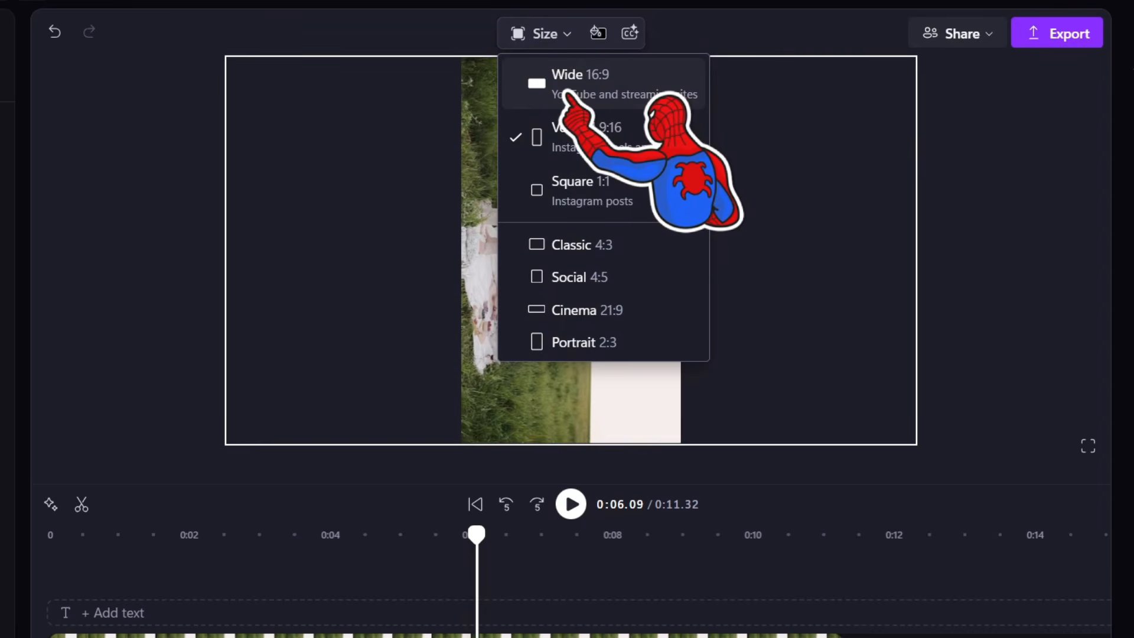
left_click(584, 83)
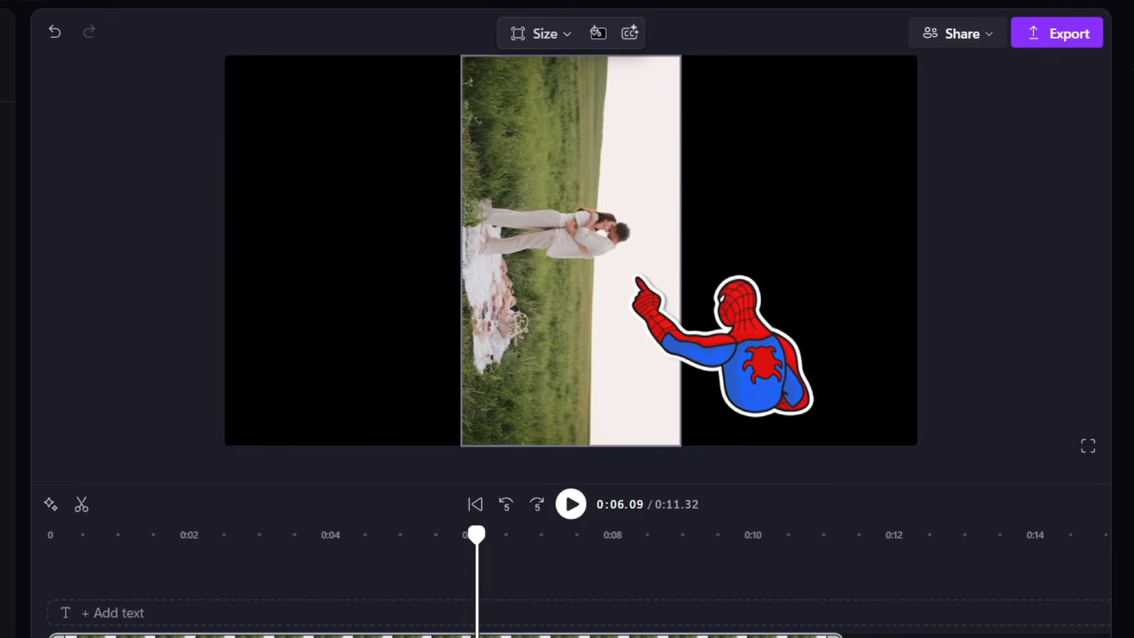
Rotate the sideways clip by 90° three times to stand it upright, and apply Fill to cover the wide canvas
right_click(638, 278)
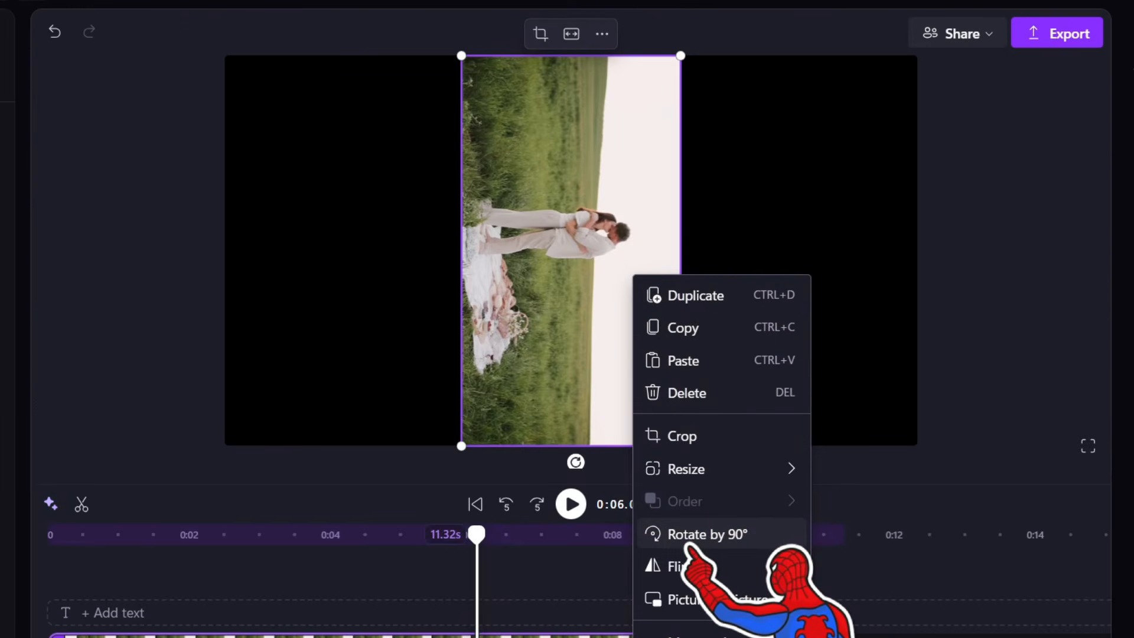
left_click(730, 535)
right_click(632, 315)
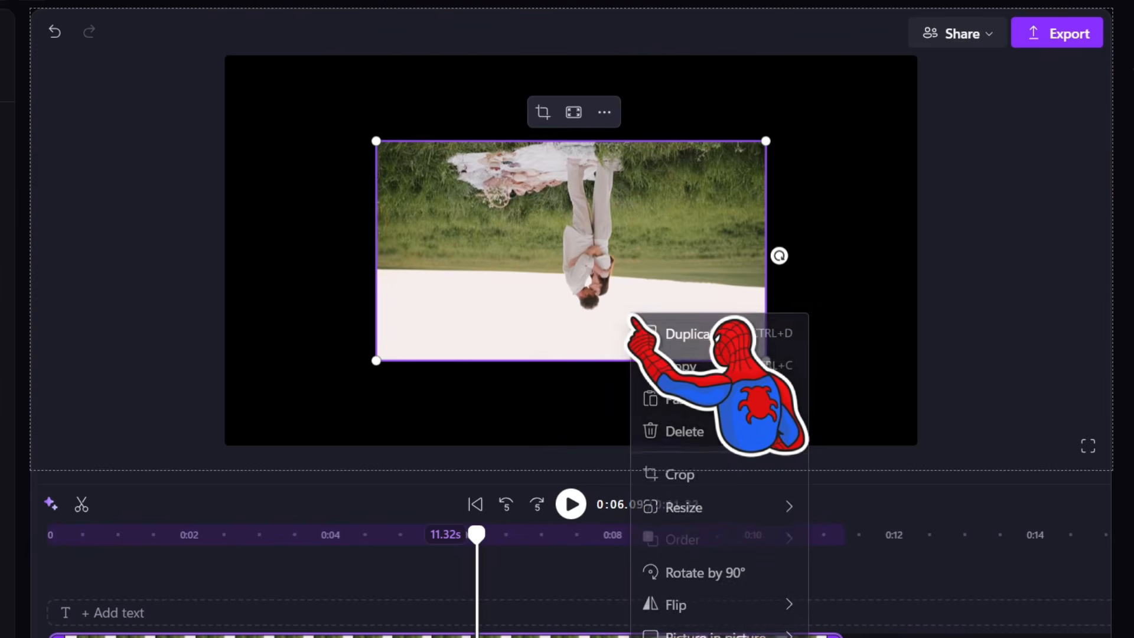
left_click(727, 571)
right_click(611, 293)
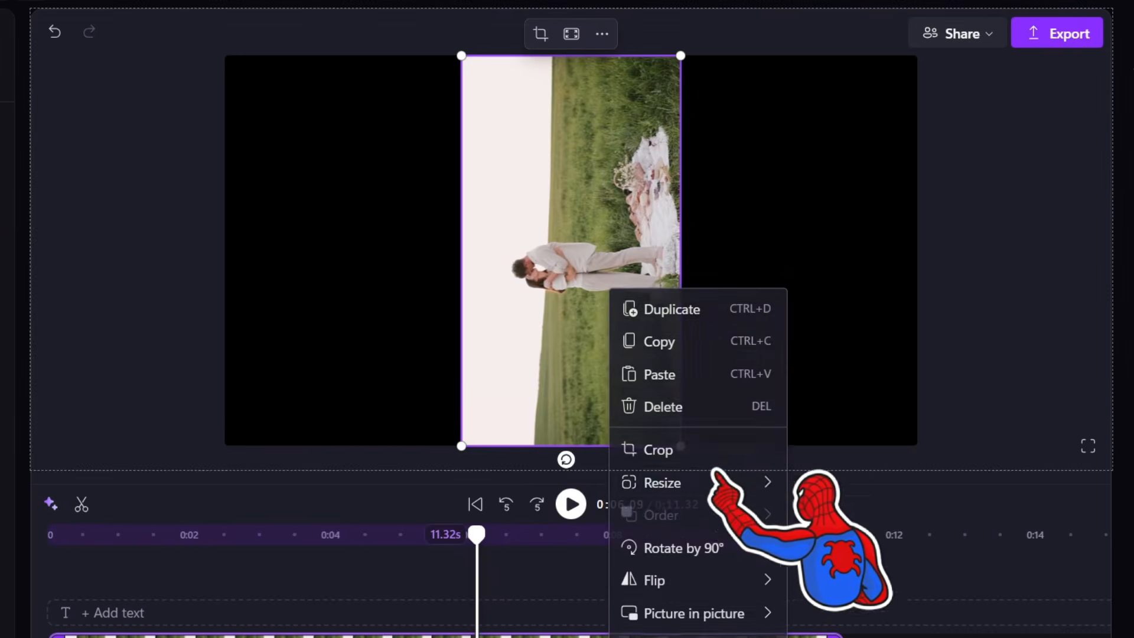
left_click(735, 546)
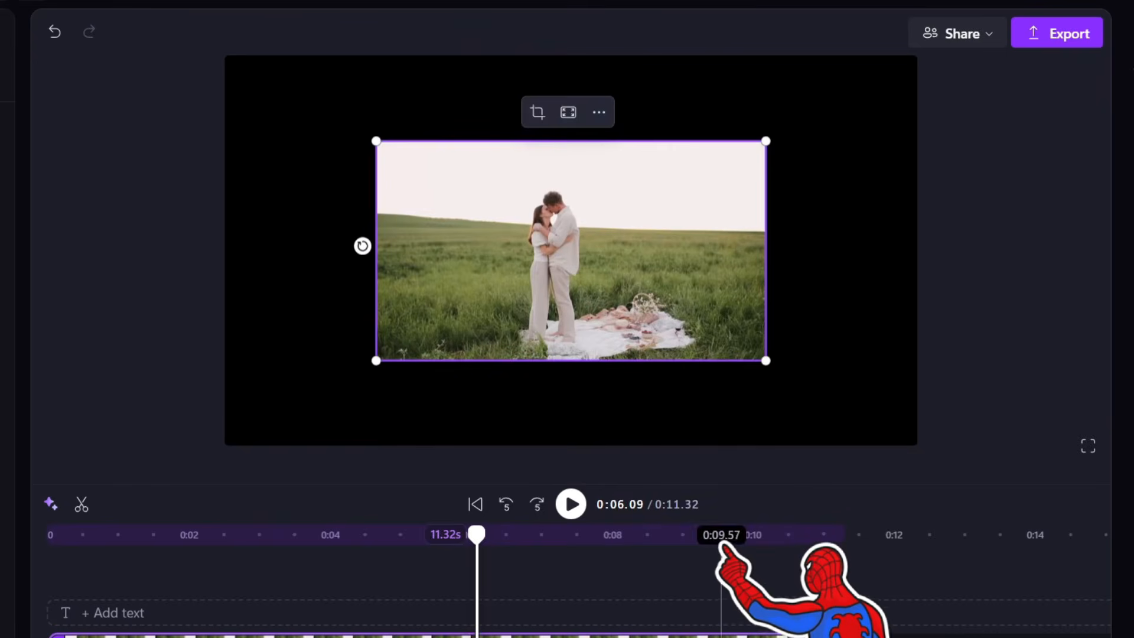
left_click(568, 112)
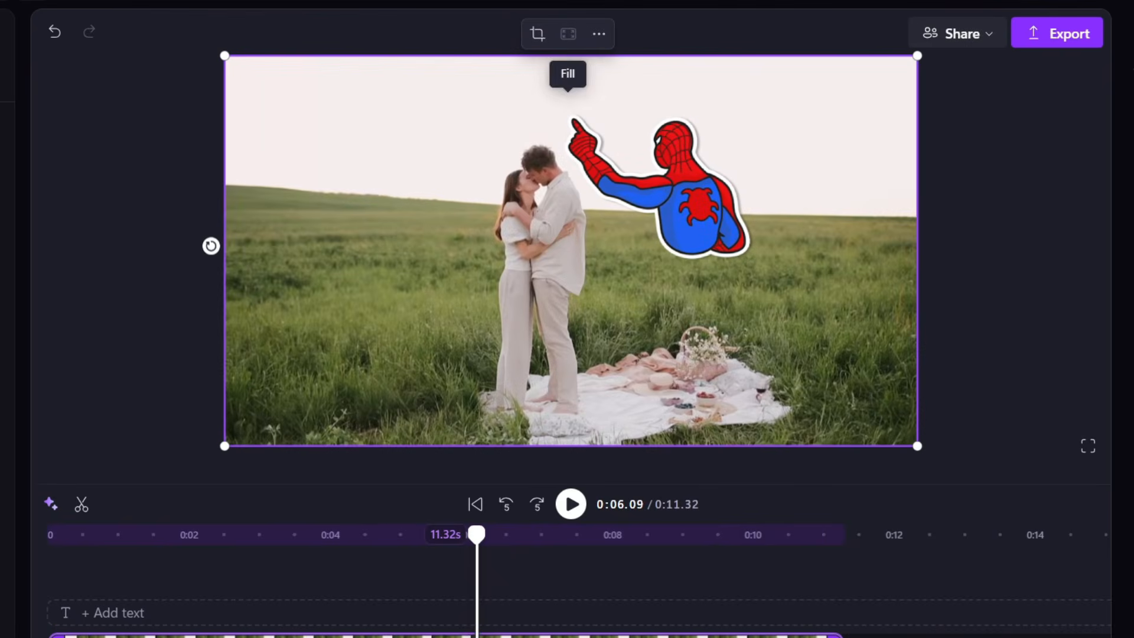
left_click(571, 503)
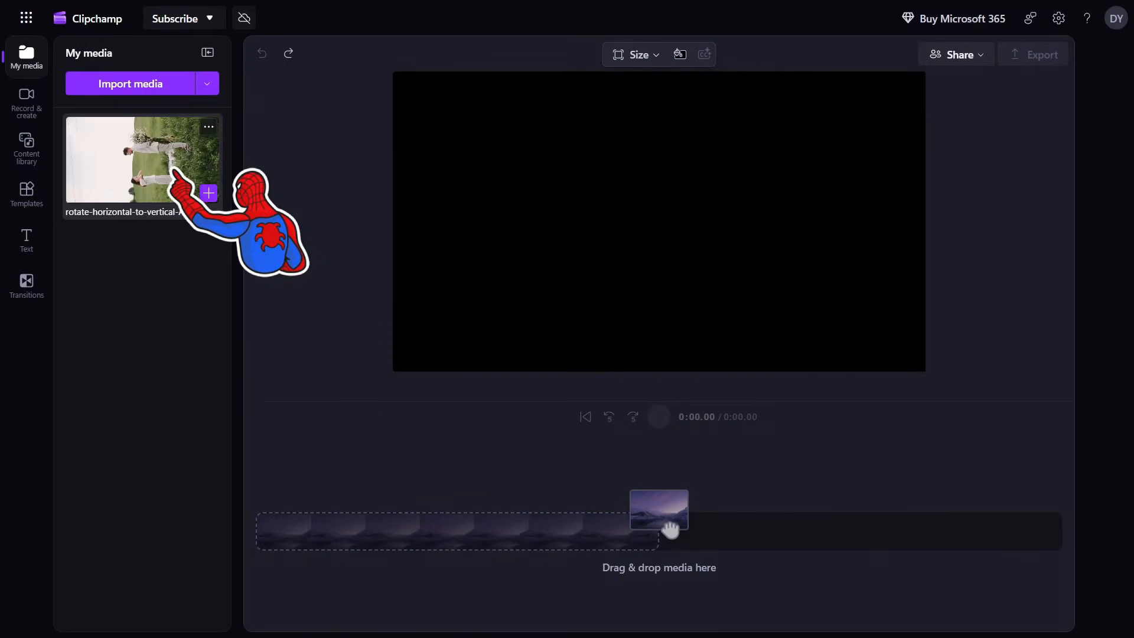
Add rotate-horizontal-to-vertical-A.mp4 to the empty timeline, preview it, and set the project's aspect ratio to Vertical 9:16
left_click_drag(174, 170, 348, 543)
left_click(655, 420)
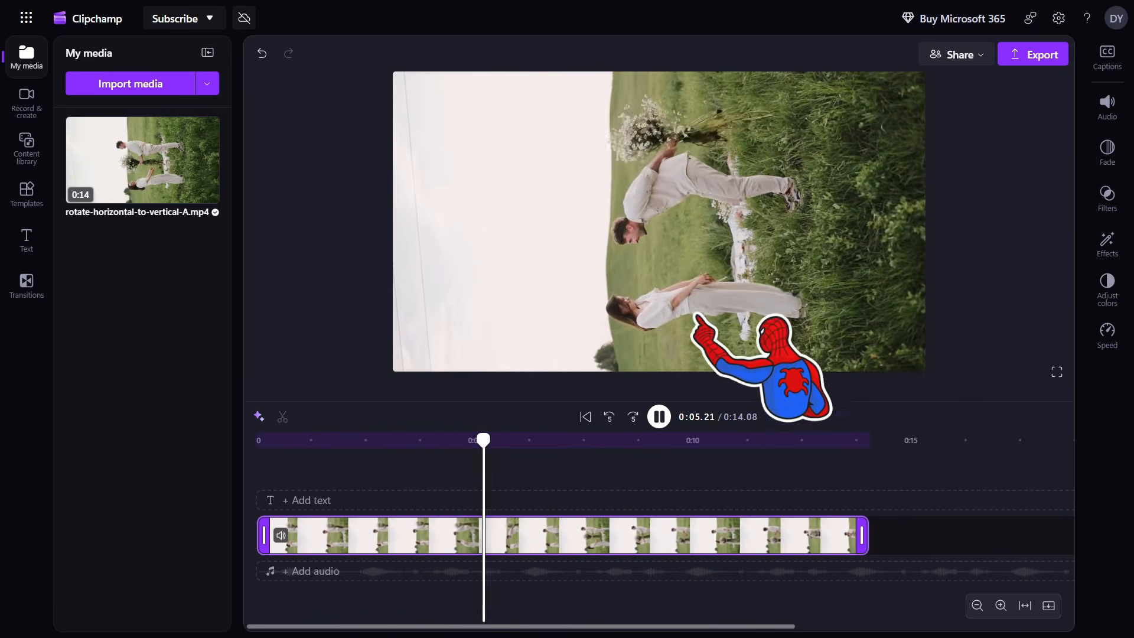
left_click(660, 417)
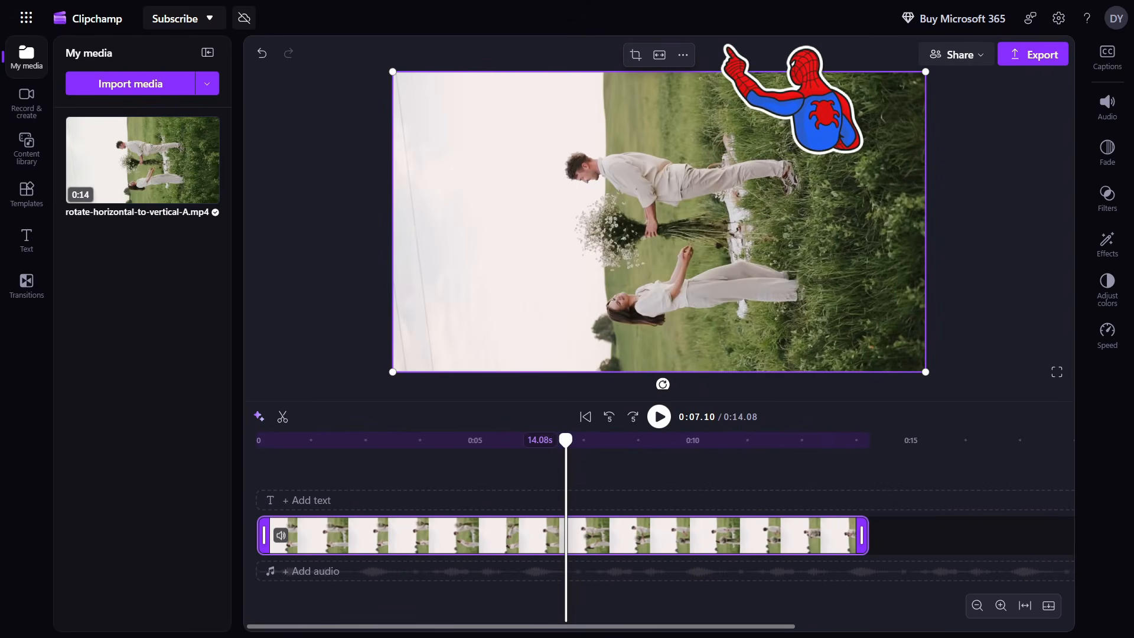
left_click(728, 46)
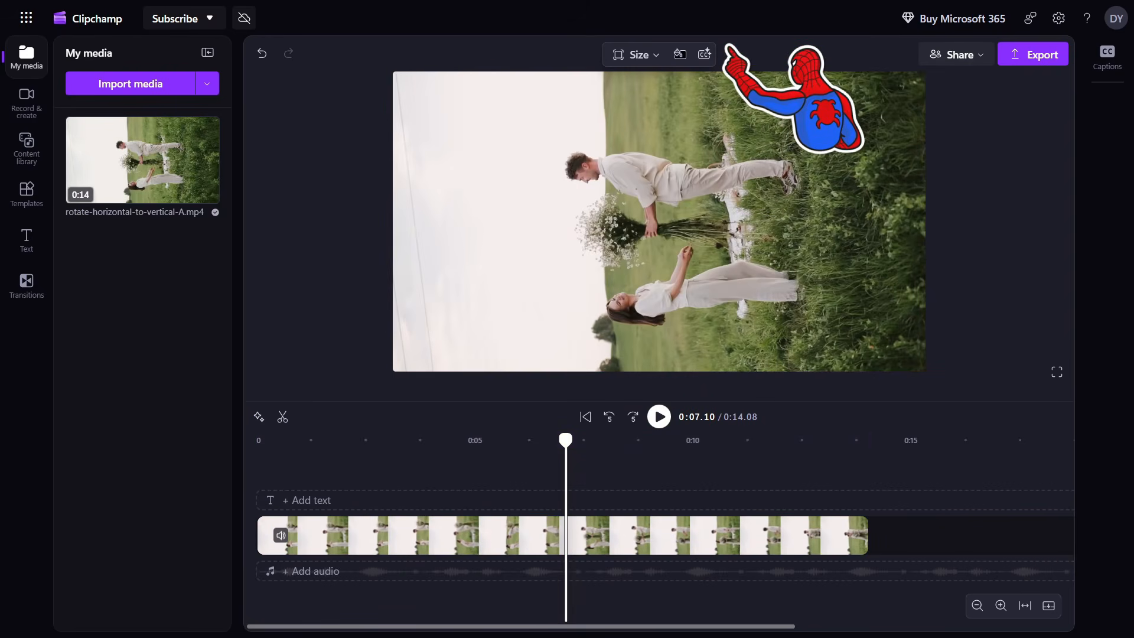
left_click(635, 54)
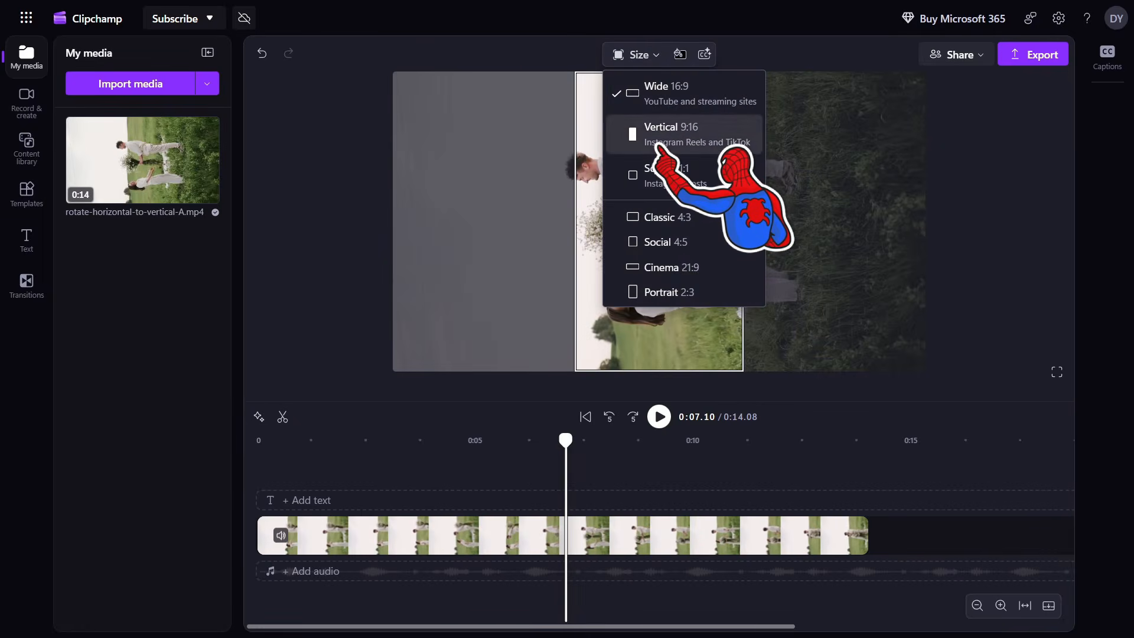
left_click(660, 148)
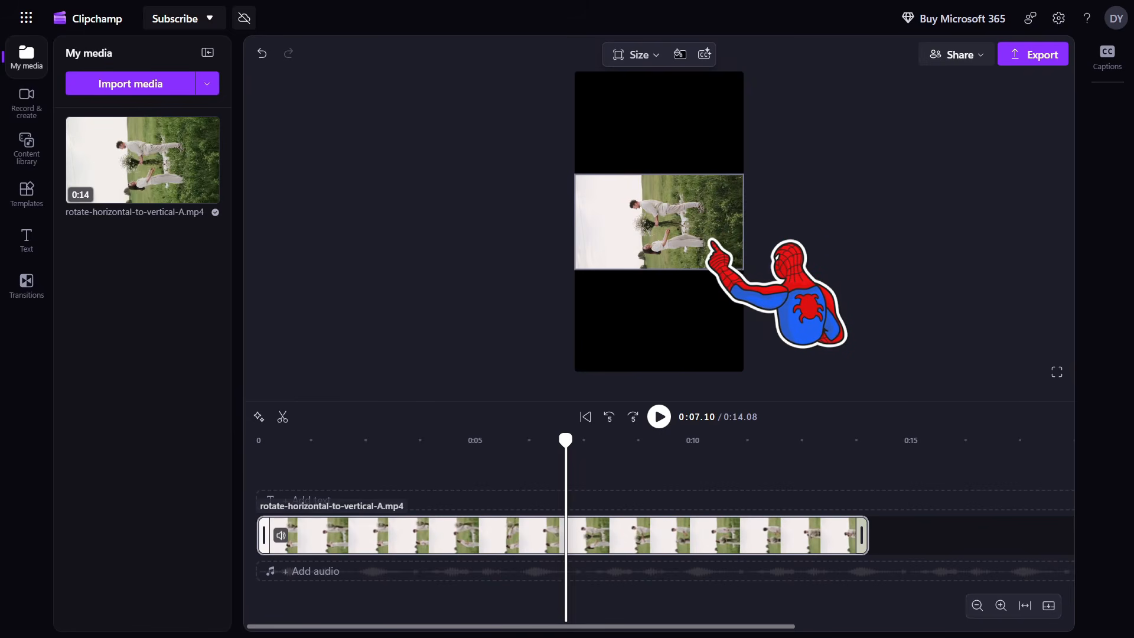
Rotate the sideways horizontal clip by 90°, apply Fill to cover the vertical canvas, and play it back
right_click(714, 235)
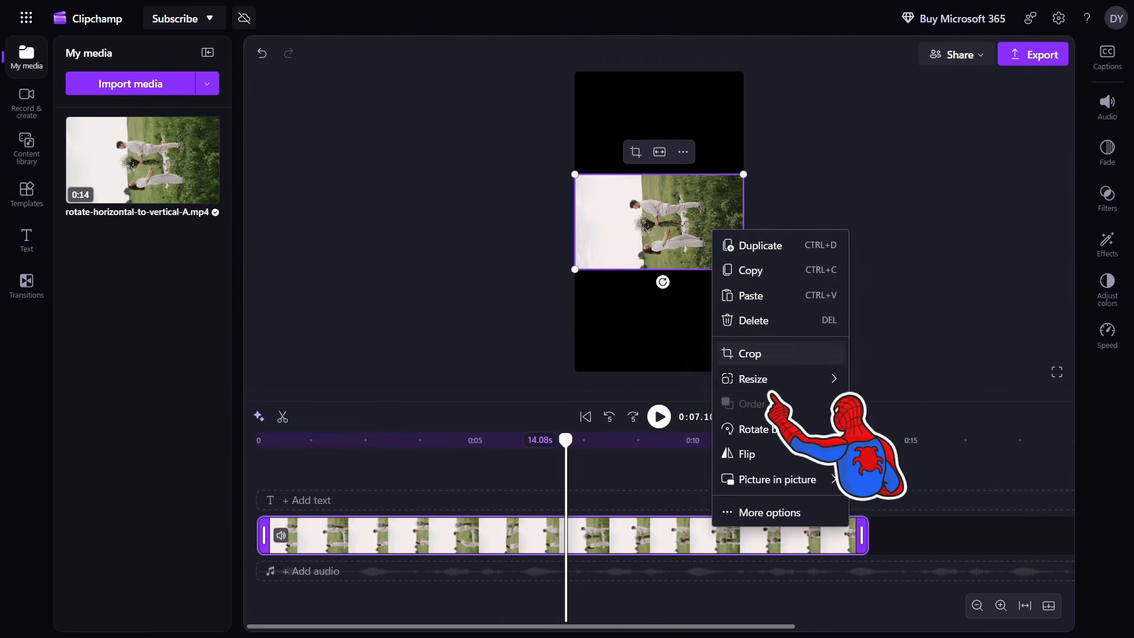
left_click(794, 436)
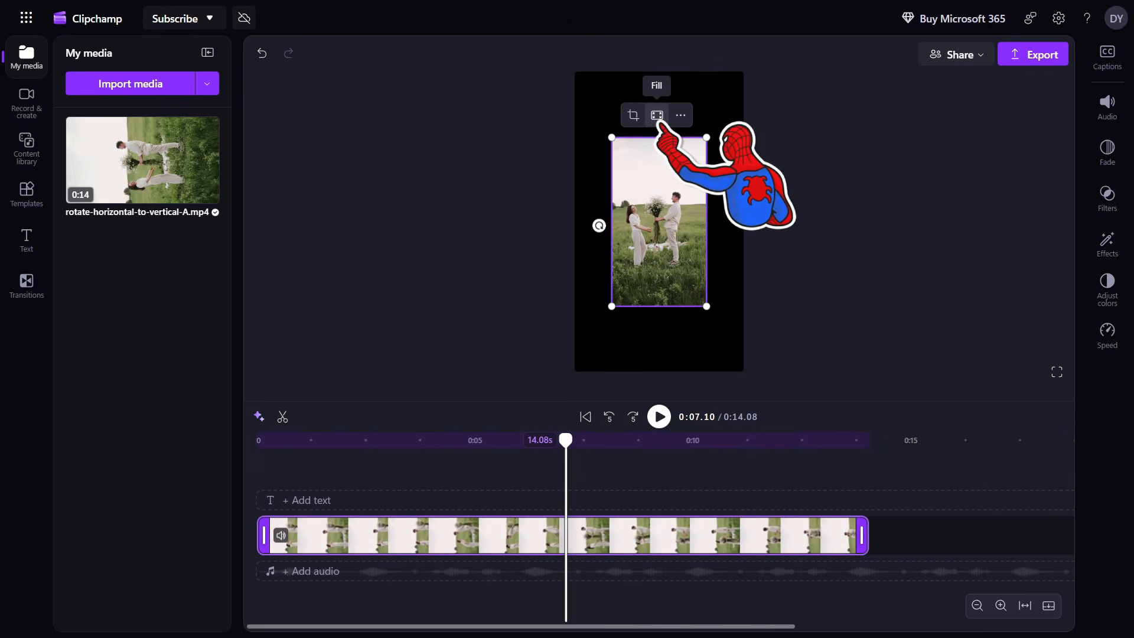
left_click(657, 114)
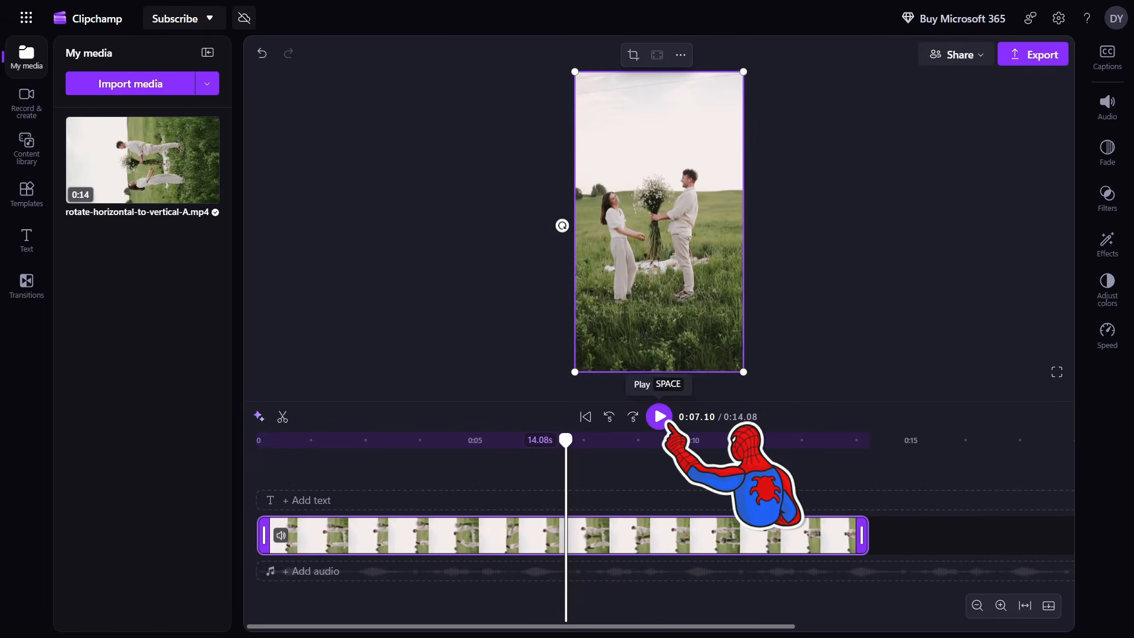
left_click(659, 416)
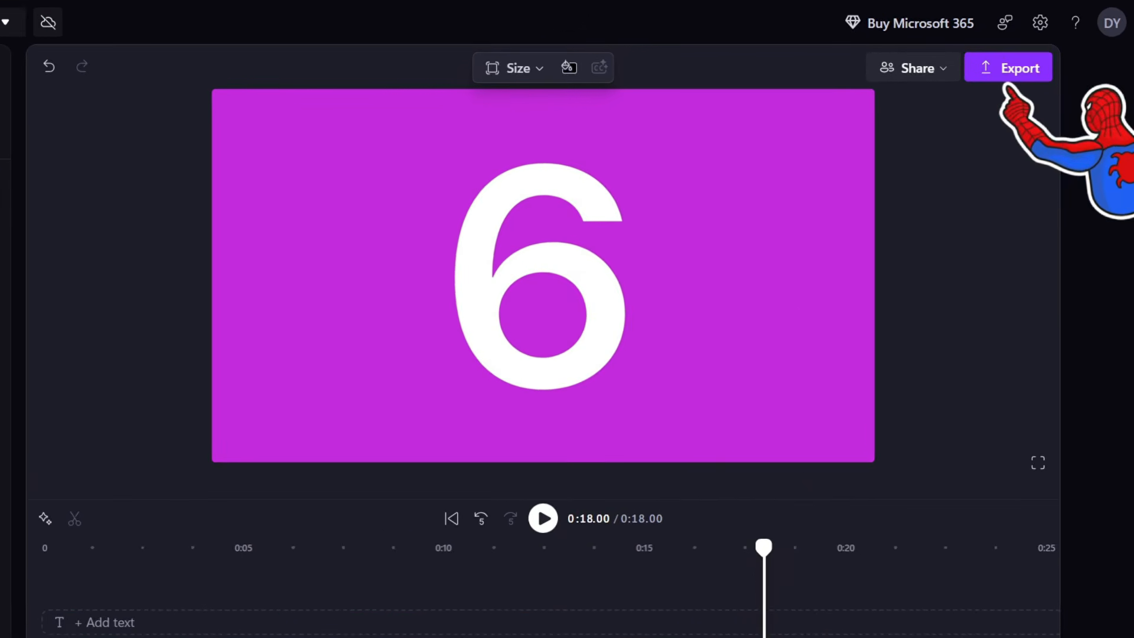
Export the numbered video with the file name Subscribe and storing in the cloud turned off
left_click(1004, 71)
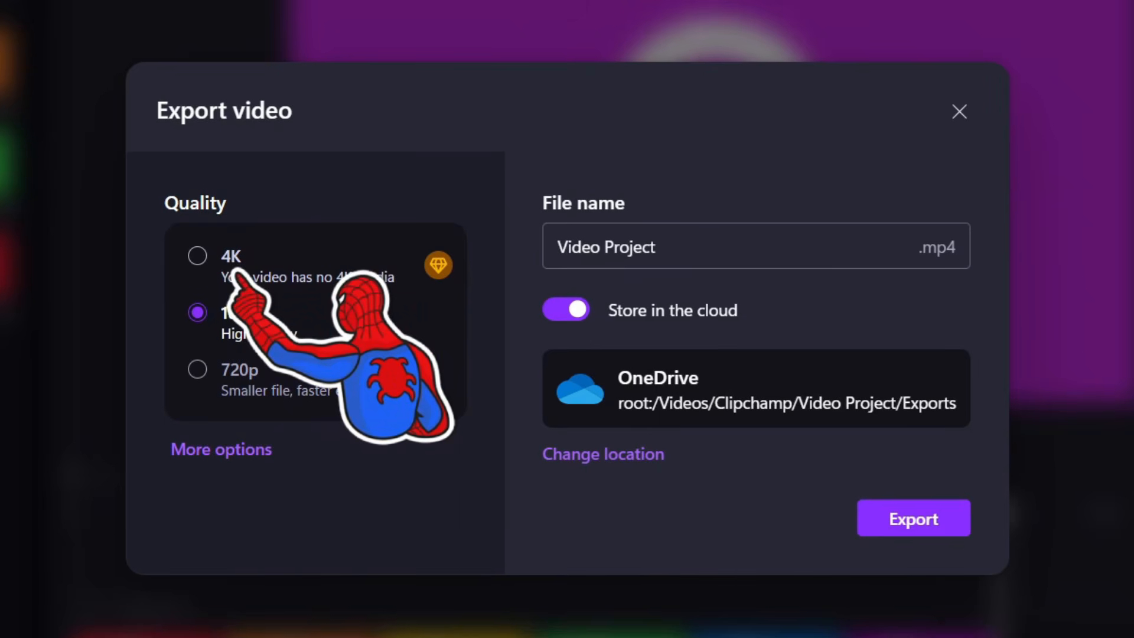
left_click(221, 449)
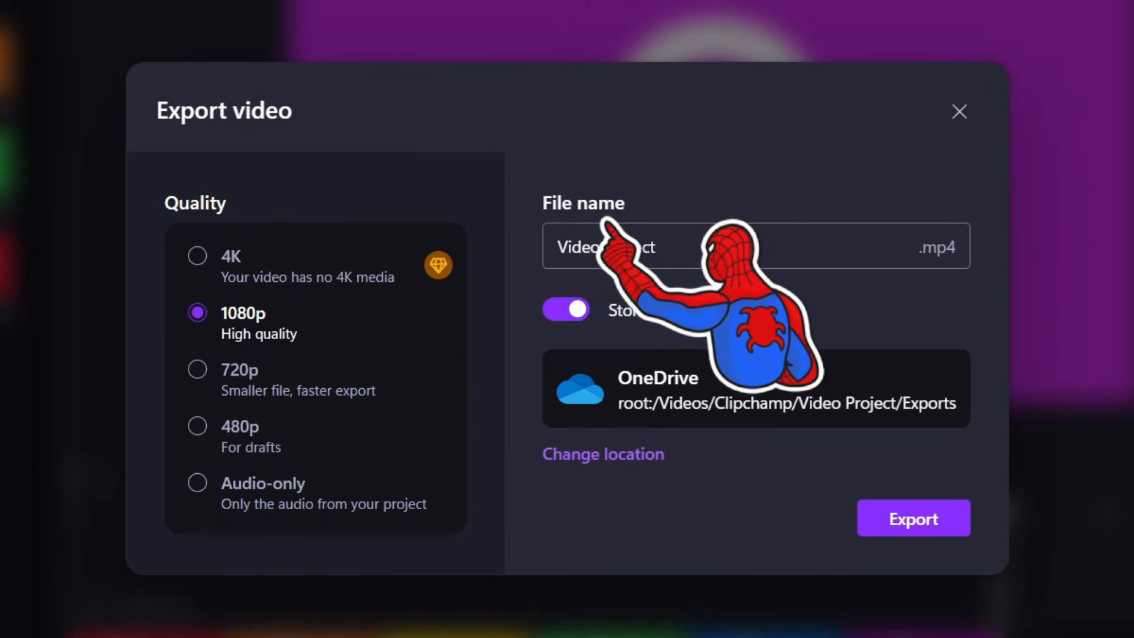
key("ctrl+a")
type("Subscribe")
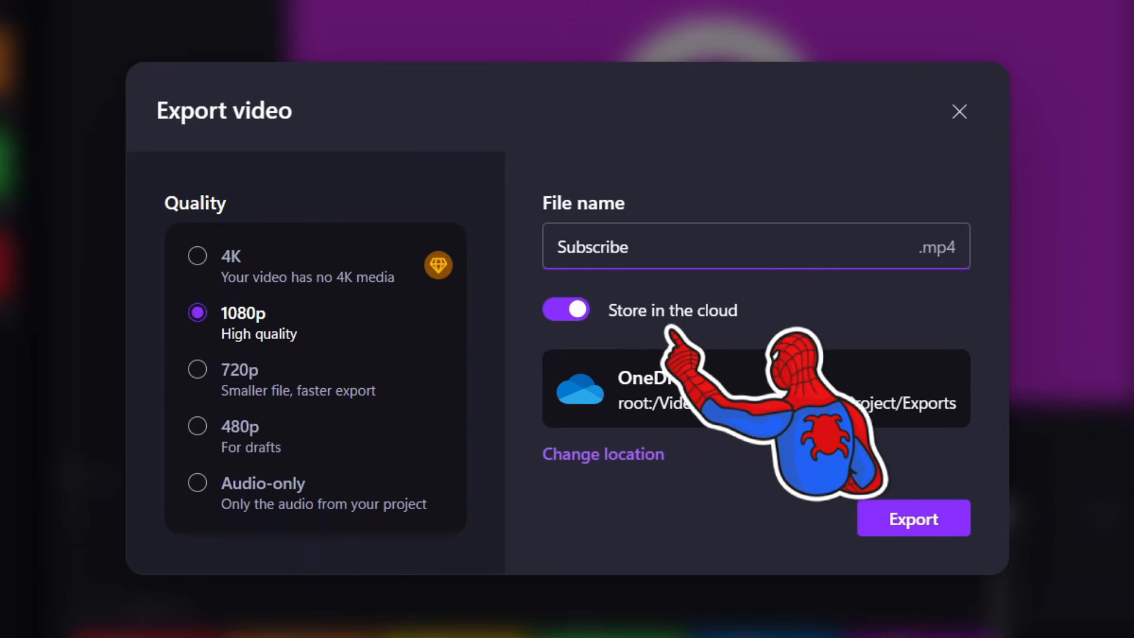
left_click(565, 309)
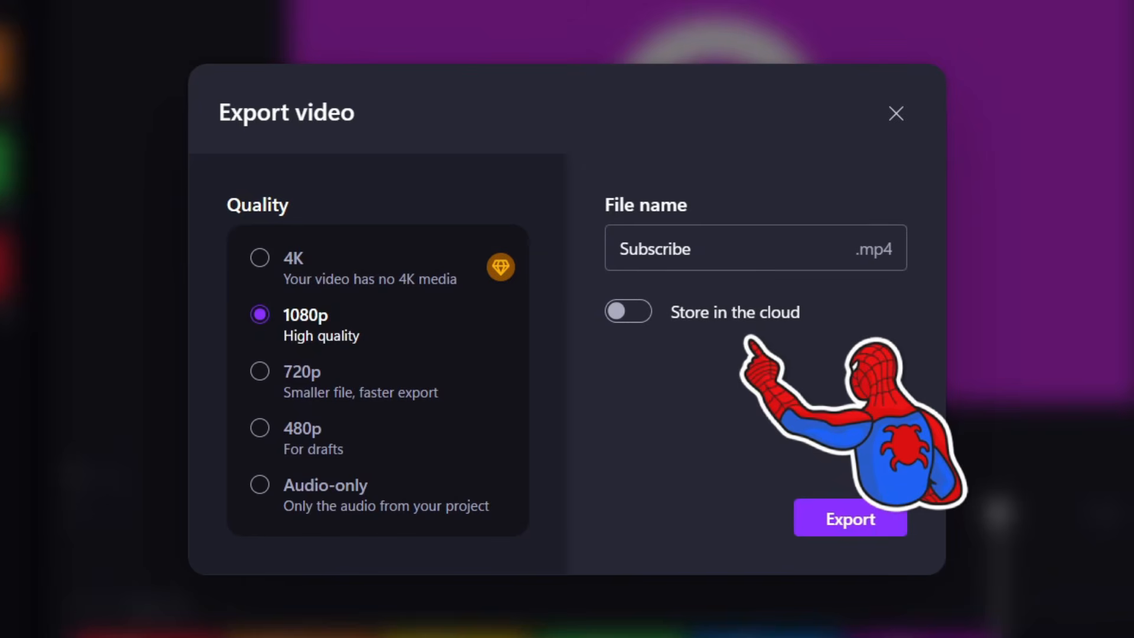
left_click(851, 523)
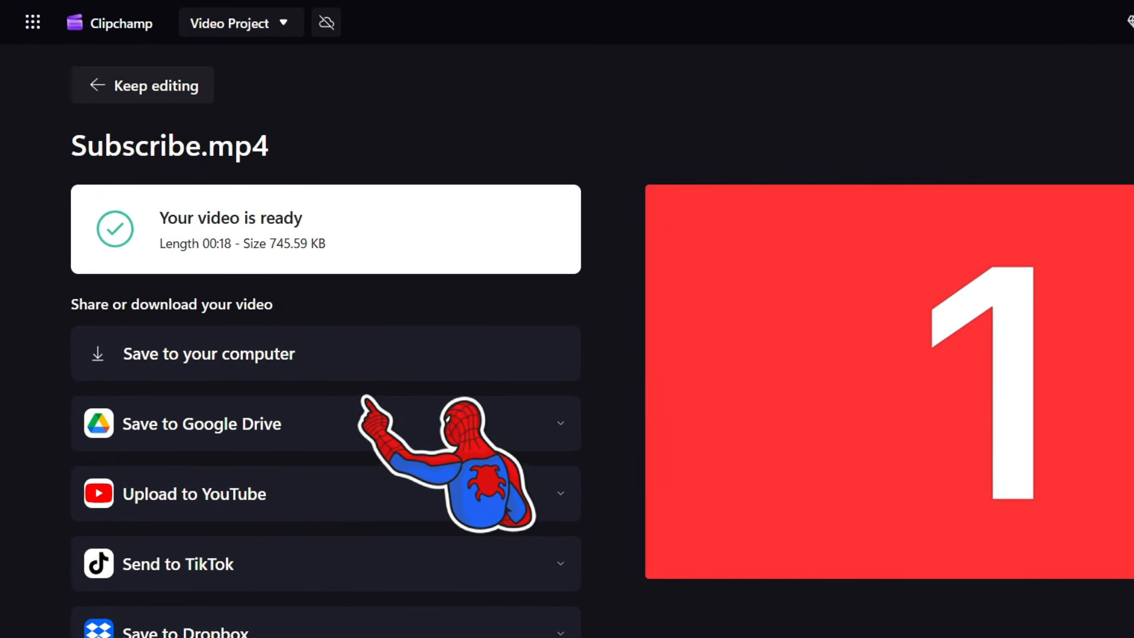
Save the exported Subscribe.mp4 to the computer's Desktop folder
left_click(265, 367)
left_click(80, 269)
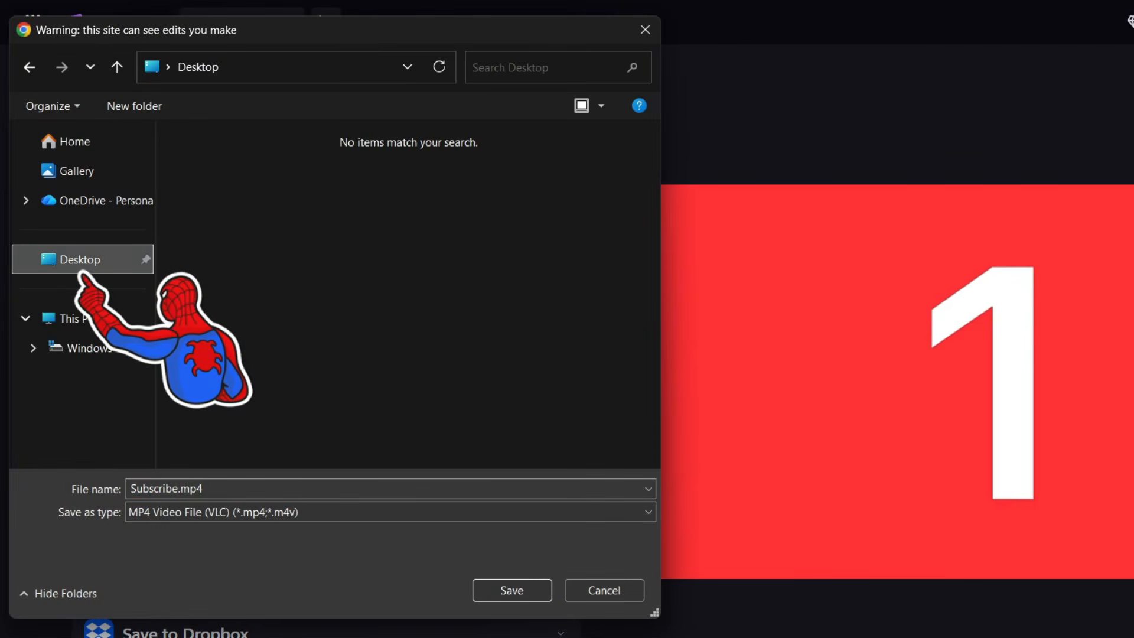
left_click(511, 590)
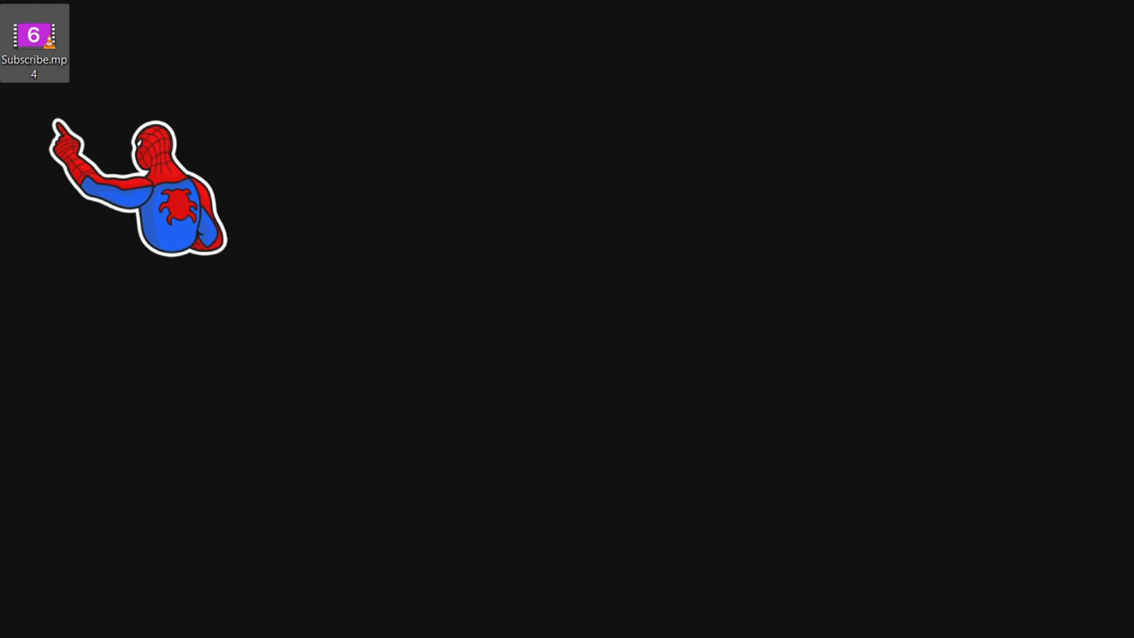